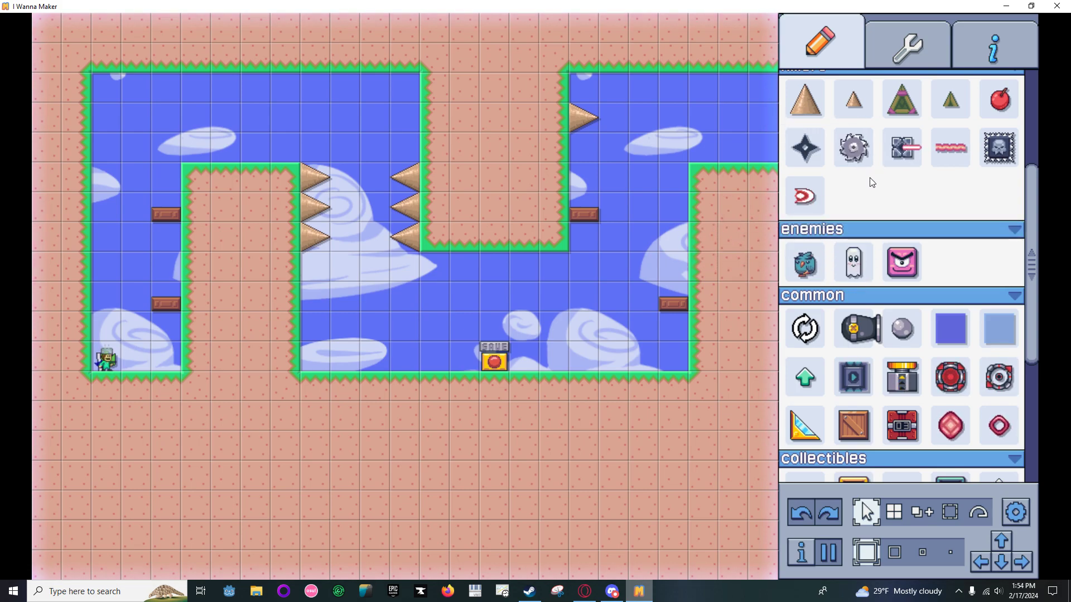
Place a spinner below the facing spike columns and fill its slots with blocks, a spike and a saw blade.
scroll(835, 316, "down", 1)
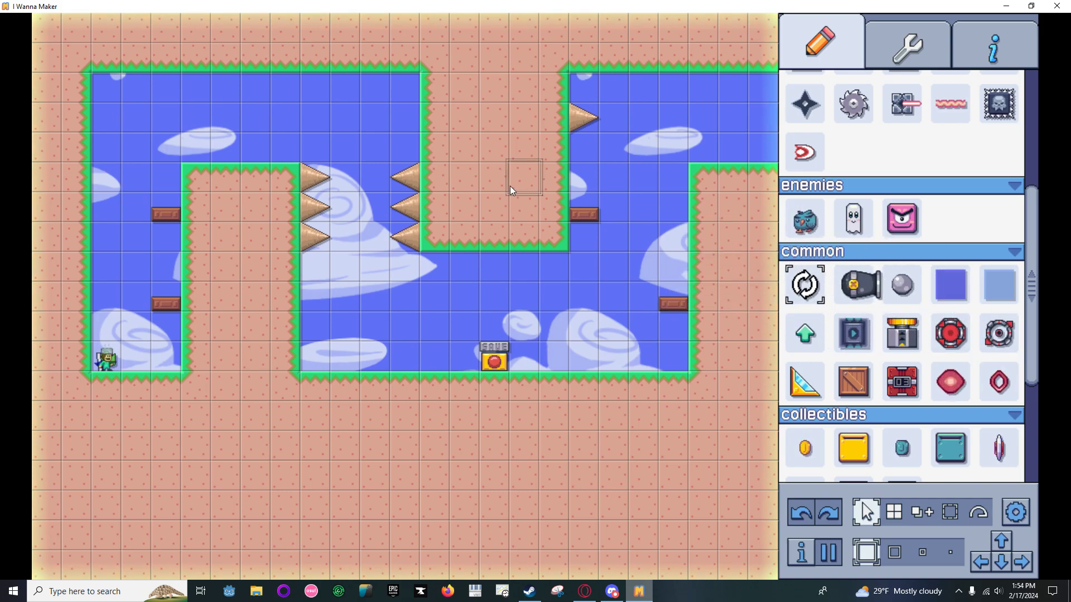
left_click(378, 266)
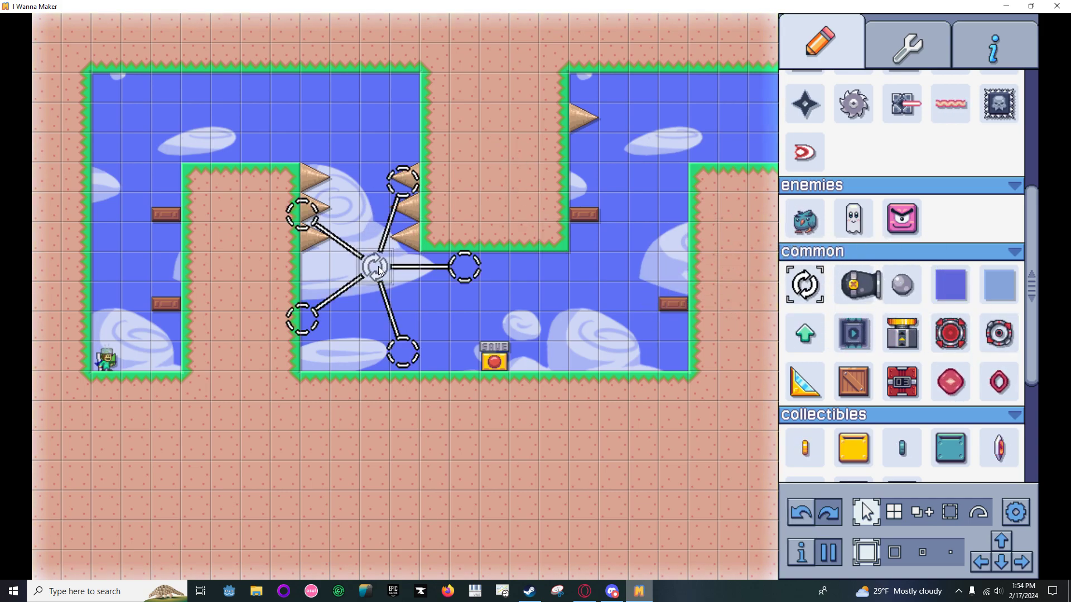
scroll(908, 239, "up", 3)
scroll(845, 201, "up", 2)
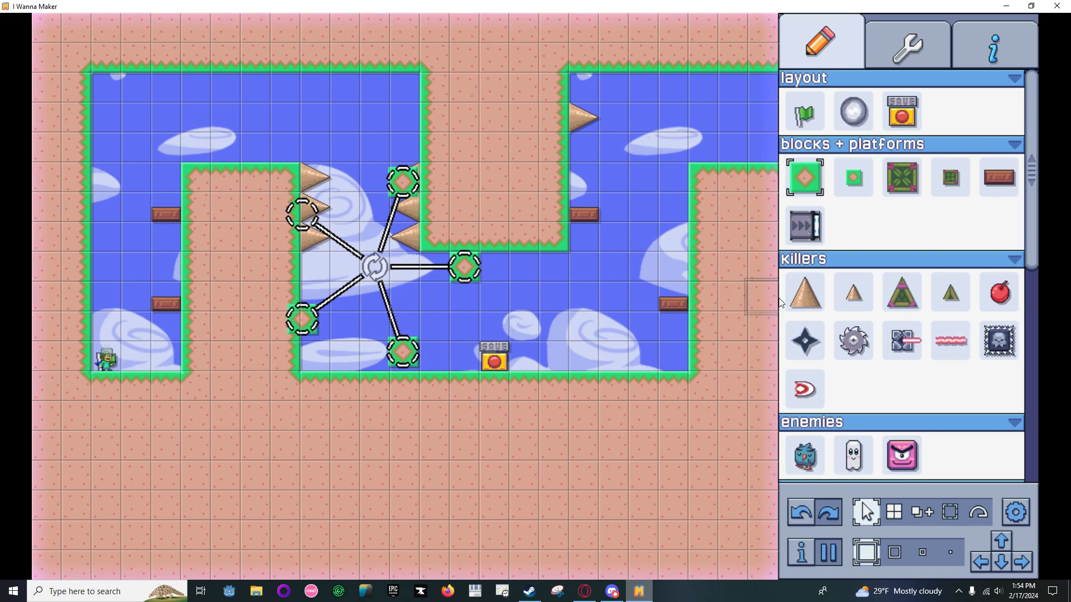
left_click(321, 217)
left_click(853, 340)
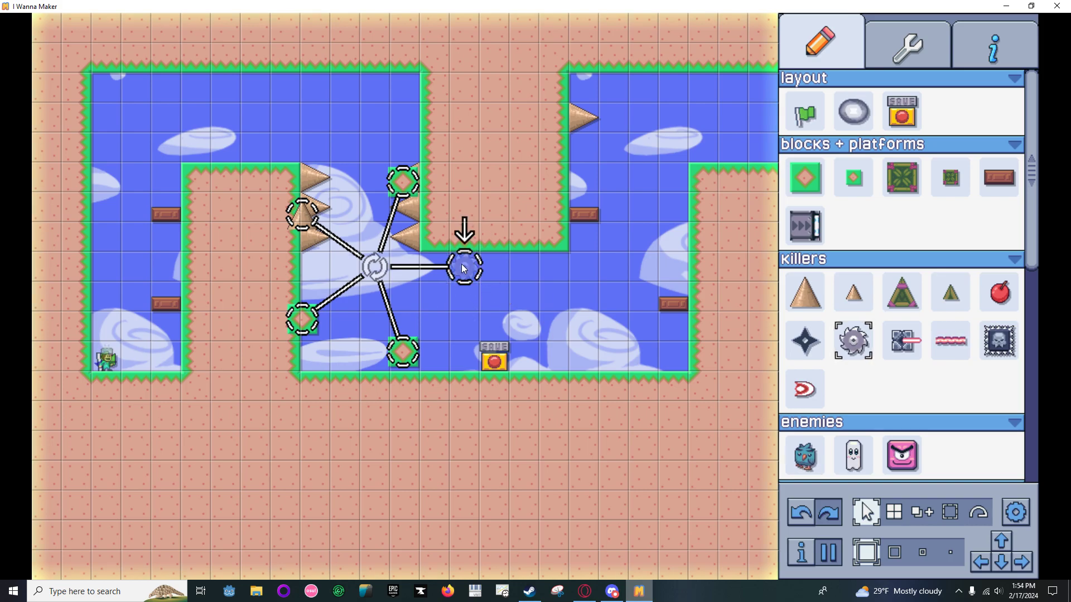
left_click(462, 267)
Playtest the level by guiding the player over the raised wall and down past the five-slot spinner.
key("Right")
key("shift")
key("shift")
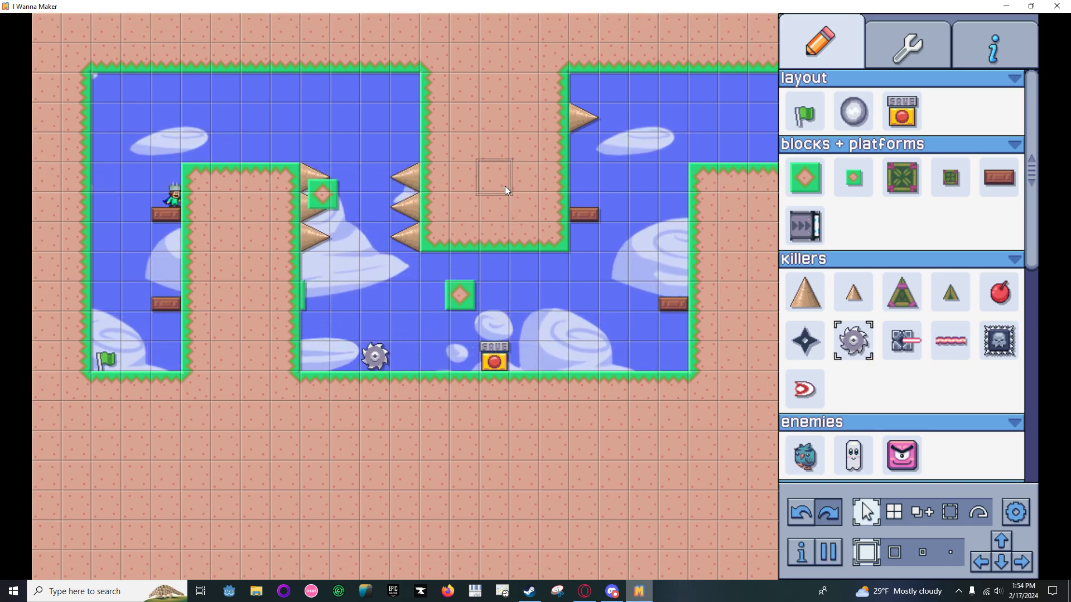
key("shift")
key("Right")
key("shift")
key("shift")
key("Left")
key("space")
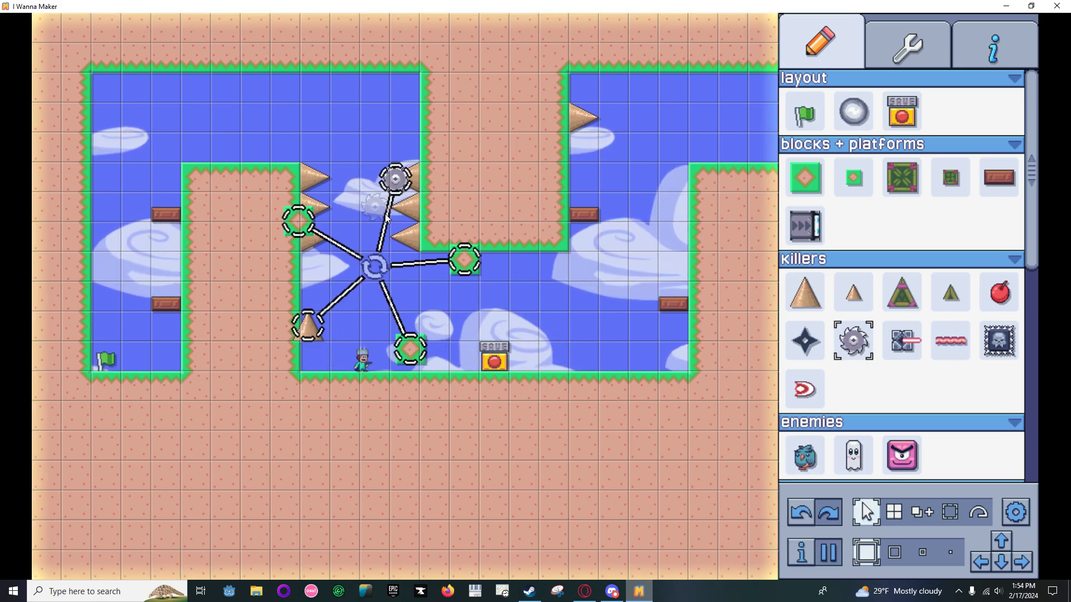
Set the spinner's slots to 2.
left_click(374, 266)
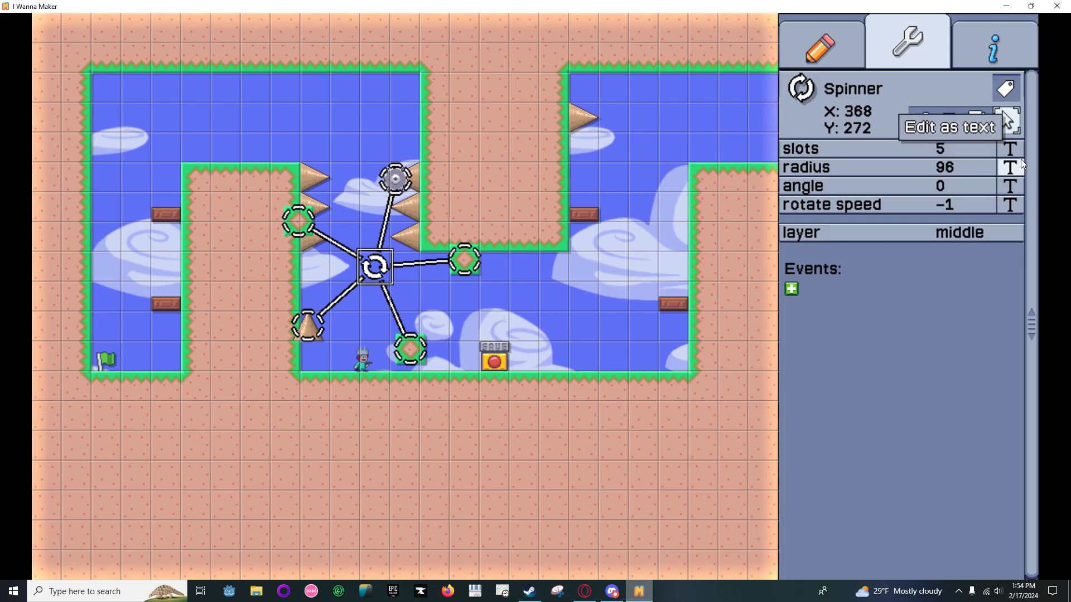
left_click(1010, 148)
type("2")
key("Return")
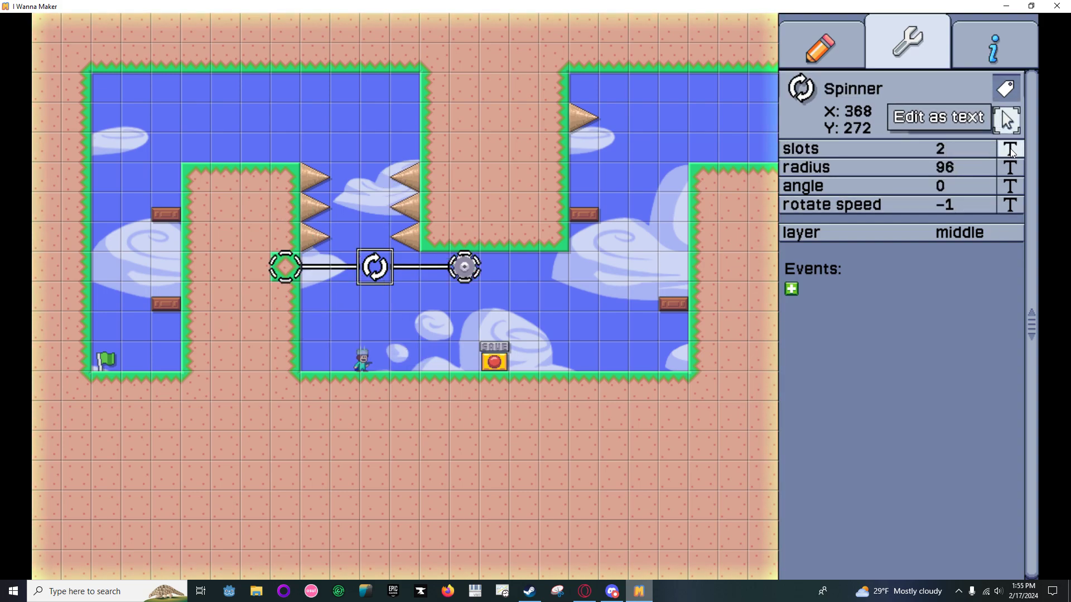
Playtest the two-slot spinner by jumping the player around its rotating block and saw blade.
key("space")
key("shift")
key("Right")
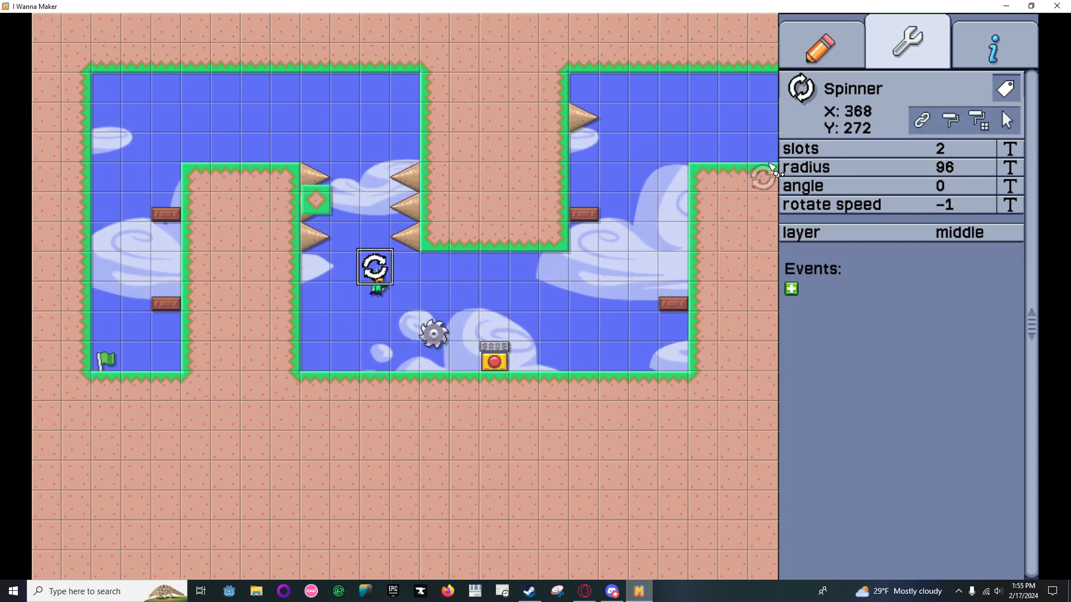
key("Left")
key("space")
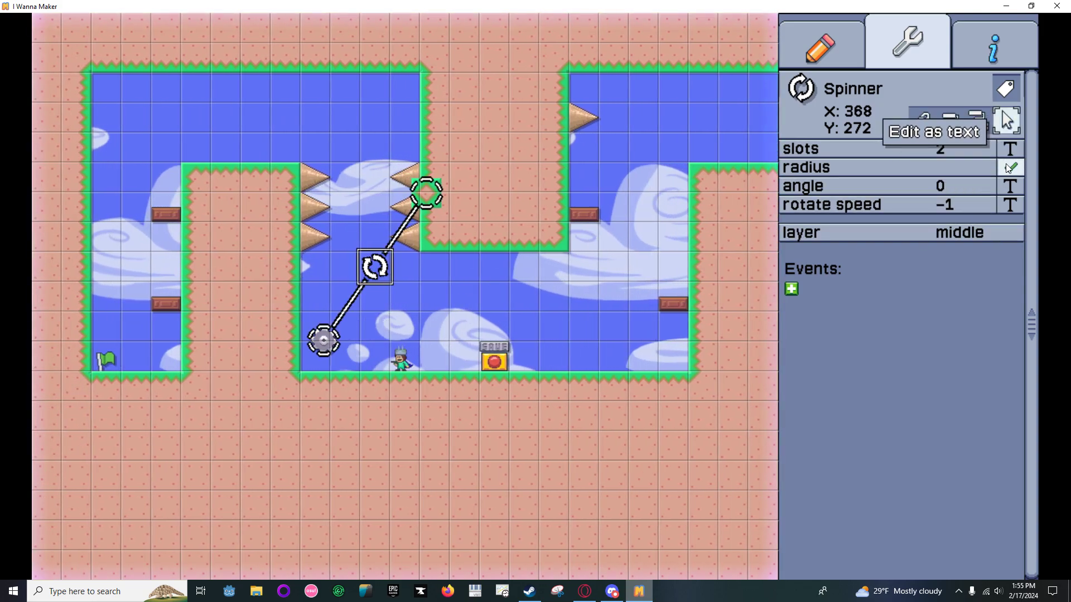
Set the spinner's radius to 10 and its rotate speed to -100.
key("space")
key("Left")
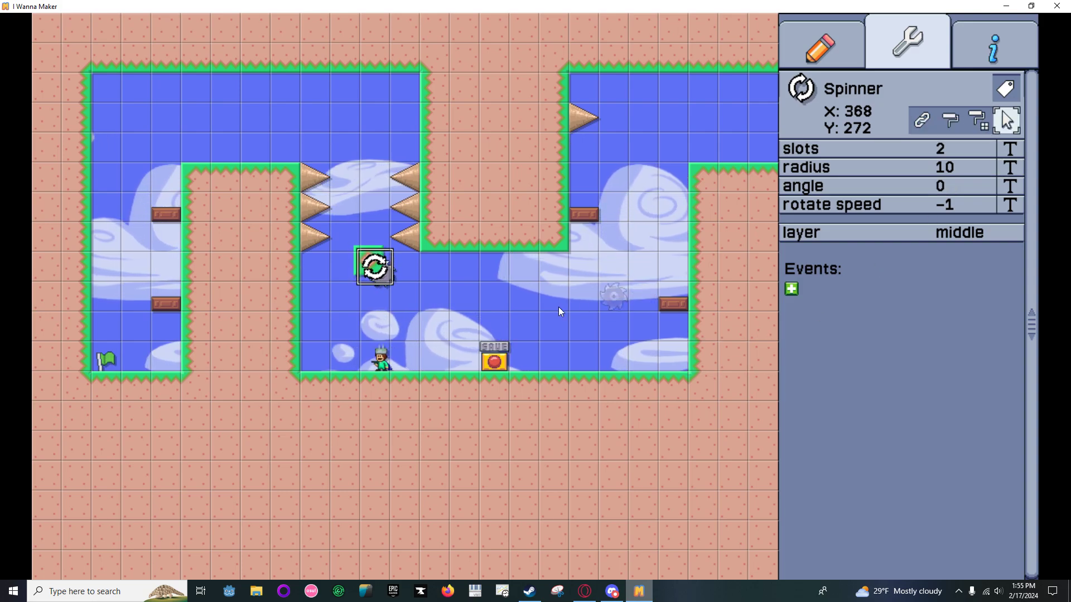
left_click(1001, 209)
type("-100")
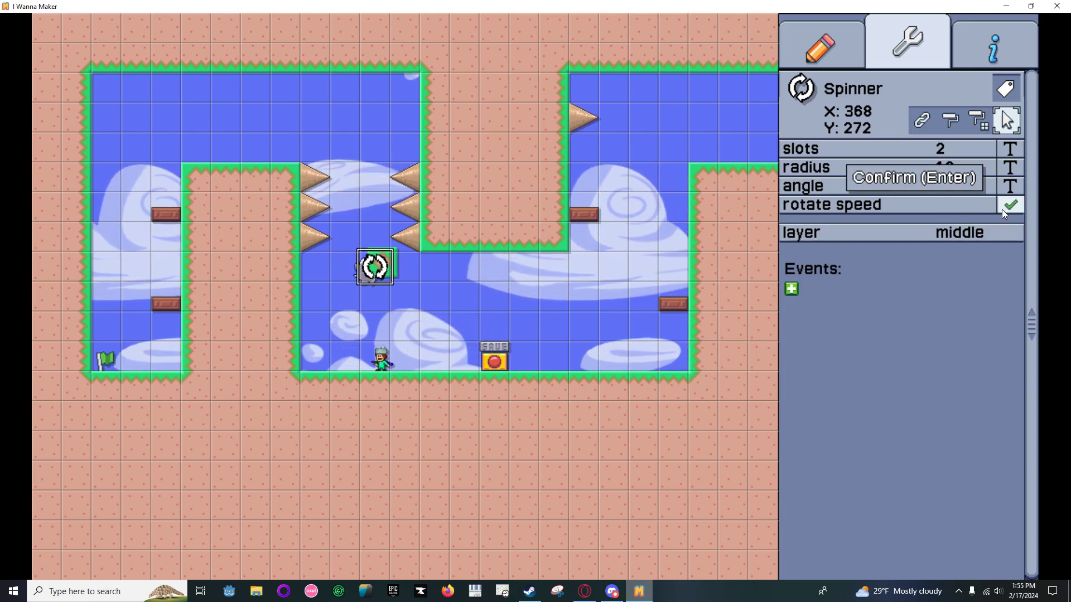
left_click(1001, 210)
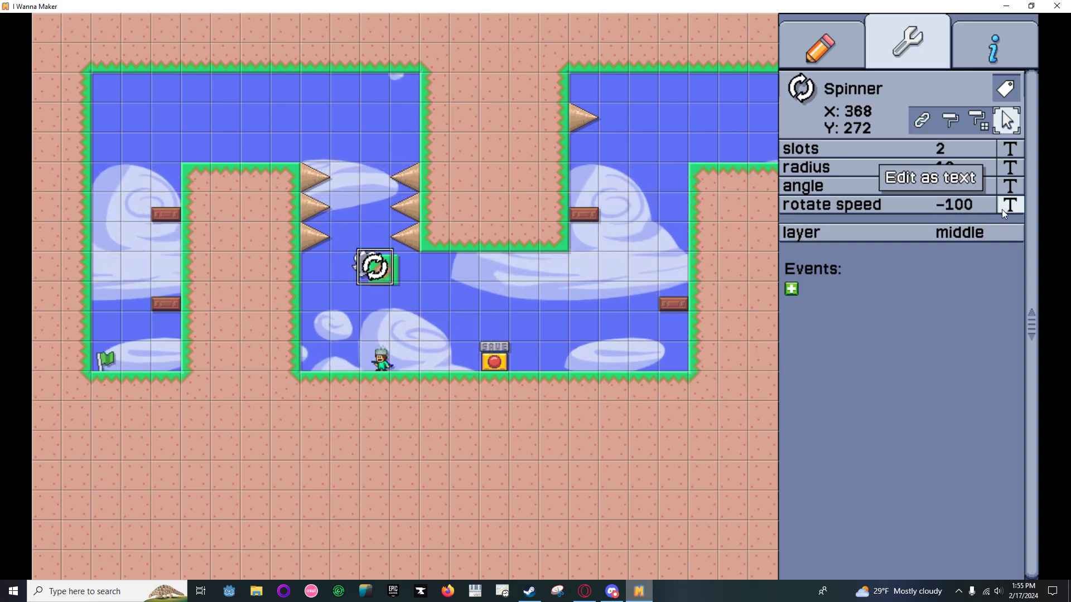
Test the fast spinner against the player, and delete the spinner with its attached objects.
left_click(590, 304)
key("shift")
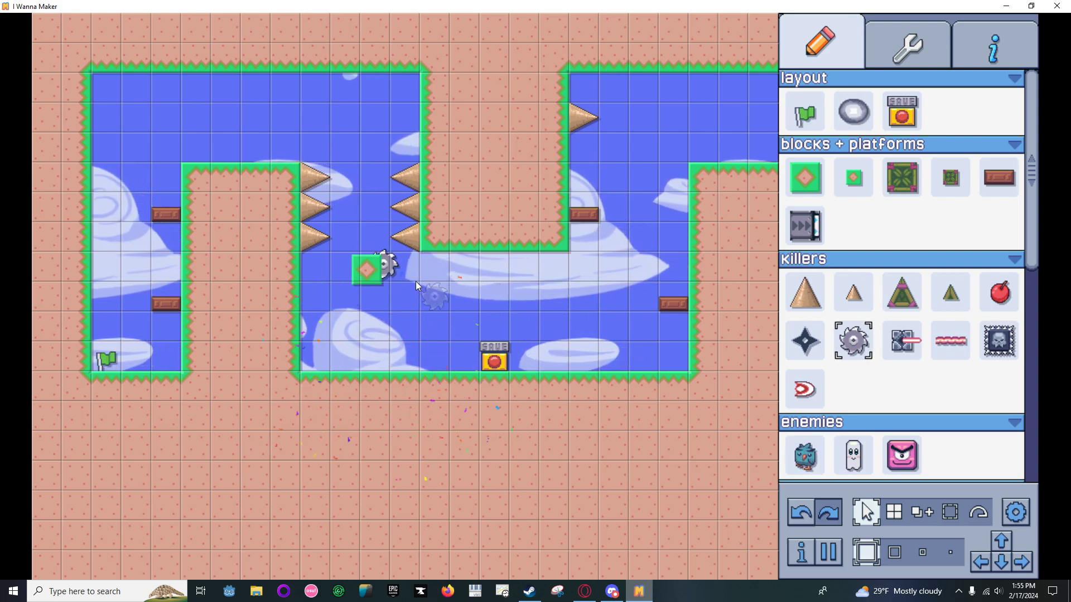
right_click(356, 273)
right_click(371, 273)
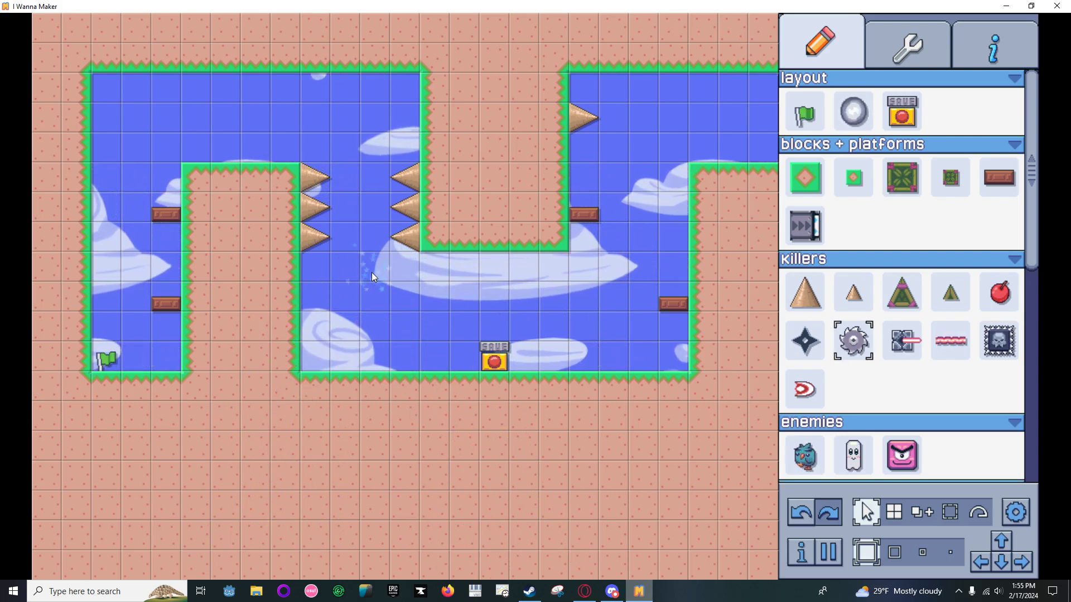
Orient a cannon upward and place it in a one-block gap cut into the floor below the spike columns.
scroll(836, 401, "down", 4)
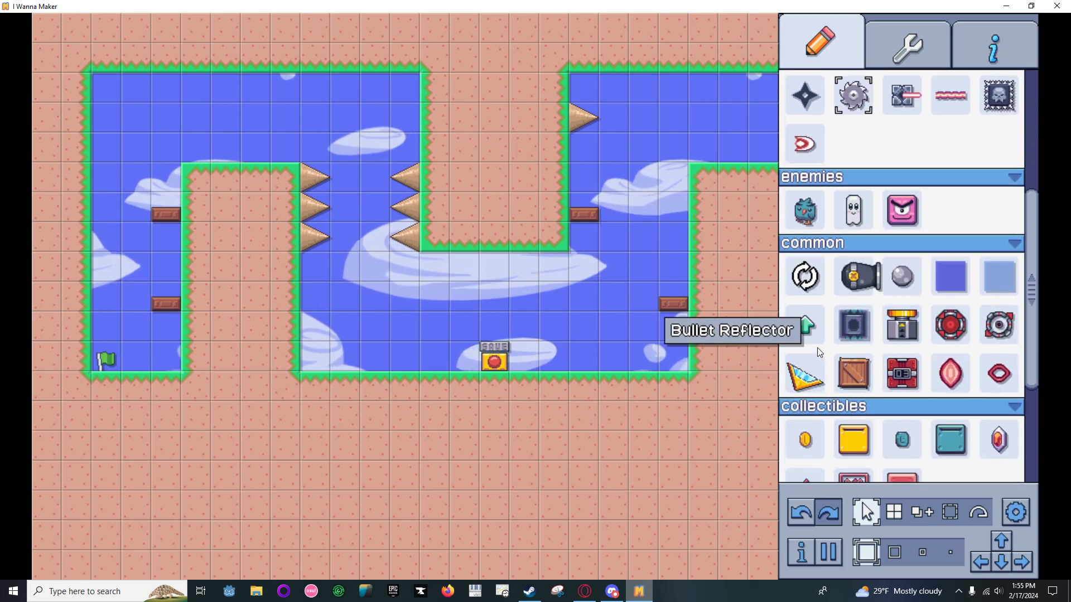
left_click(894, 262)
left_click(853, 275)
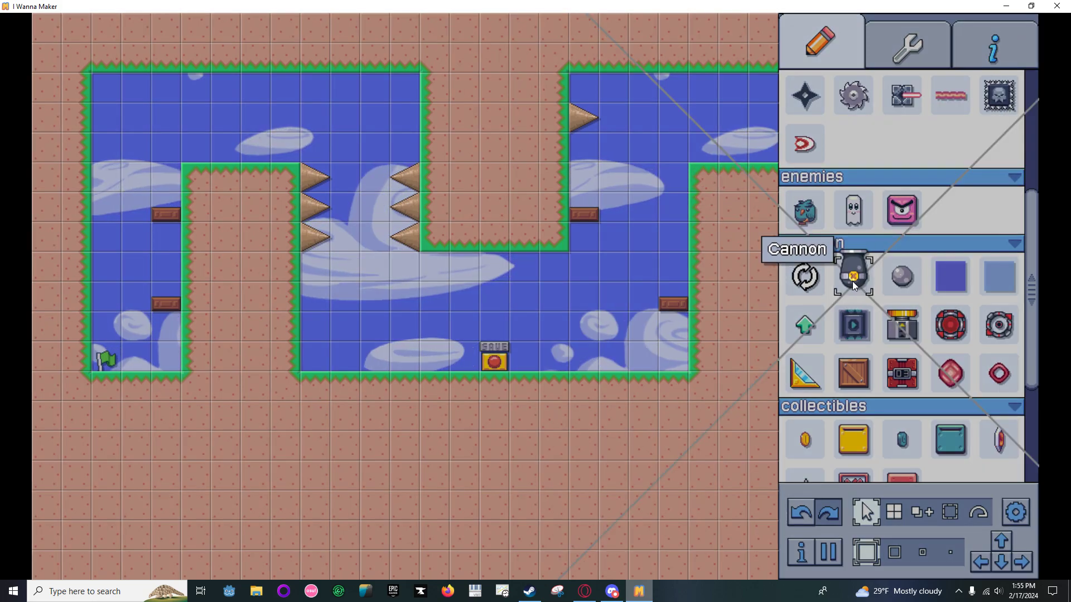
left_click(850, 281)
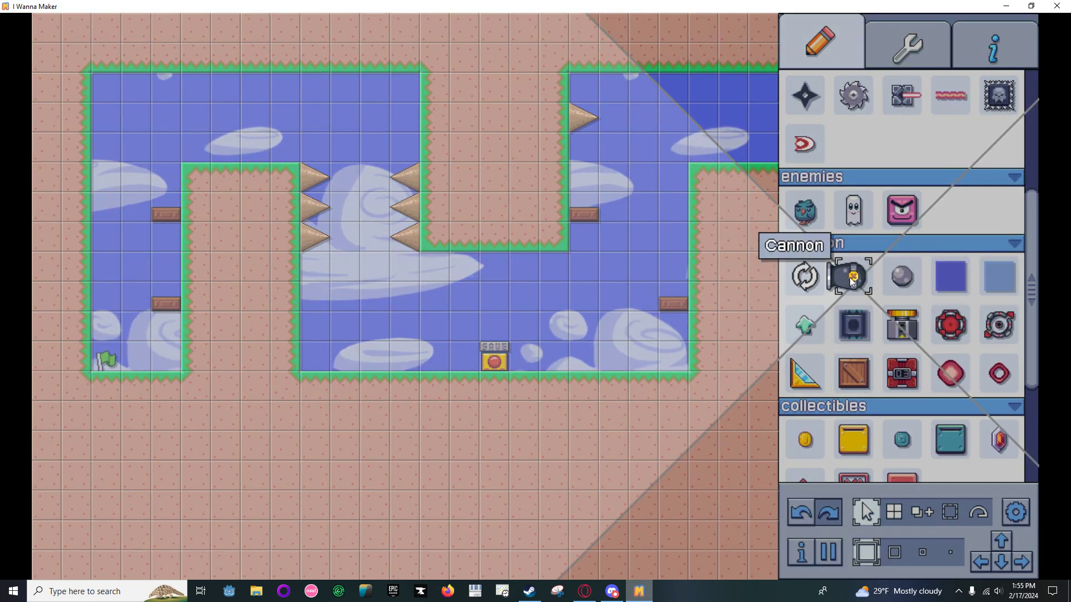
left_click(854, 279)
left_click_drag(855, 281, 841, 181)
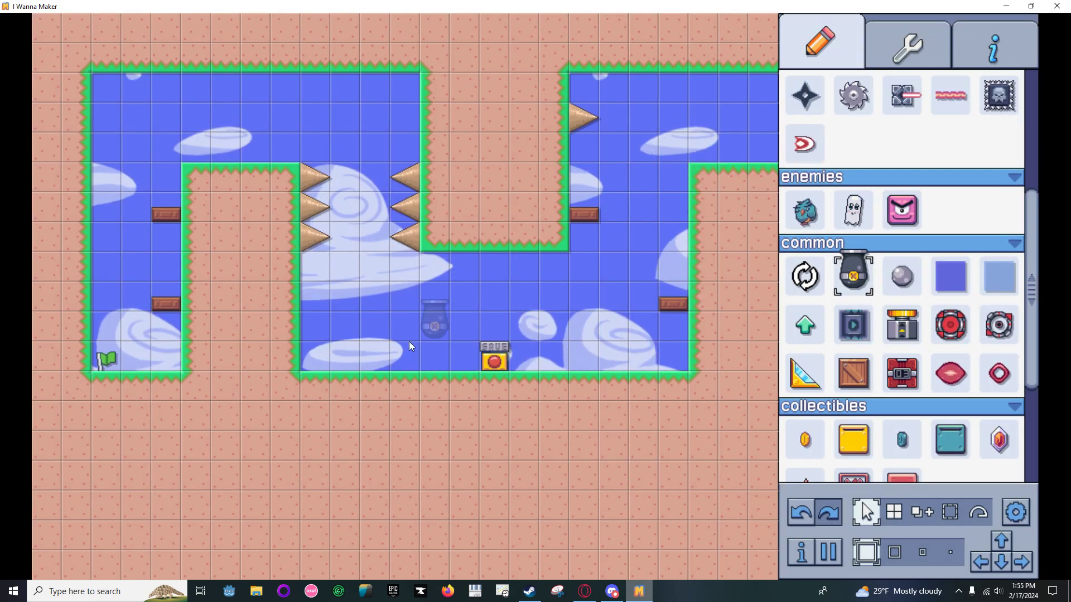
right_click(352, 383)
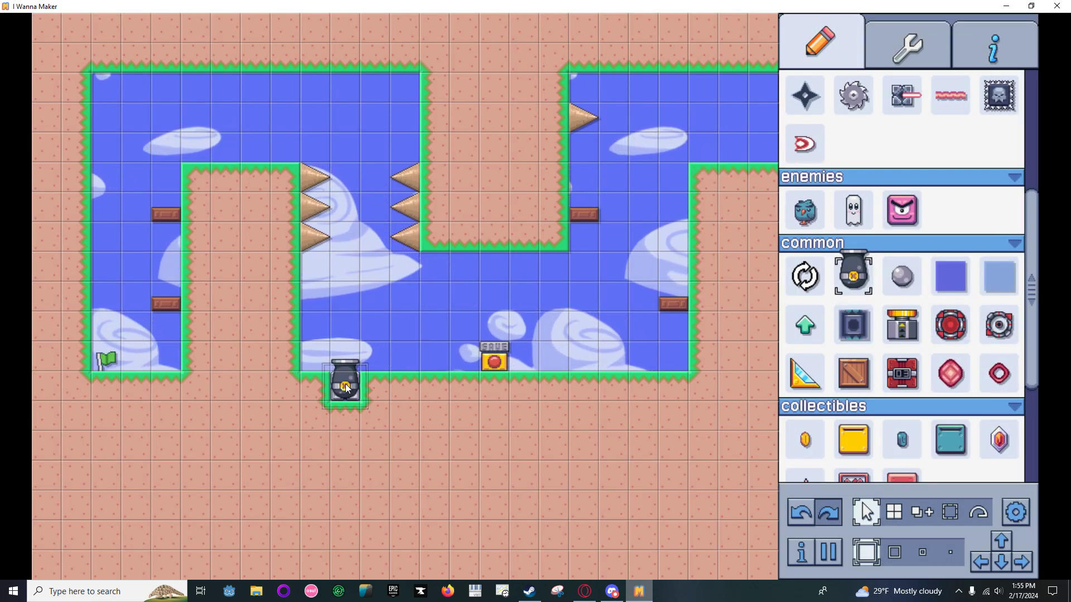
Relocate the cannon to a ceiling recess above the spike columns, facing down, and refill the floor gap with a block.
left_click(857, 280)
left_click(352, 65)
scroll(791, 205, "up", 5)
left_click(804, 177)
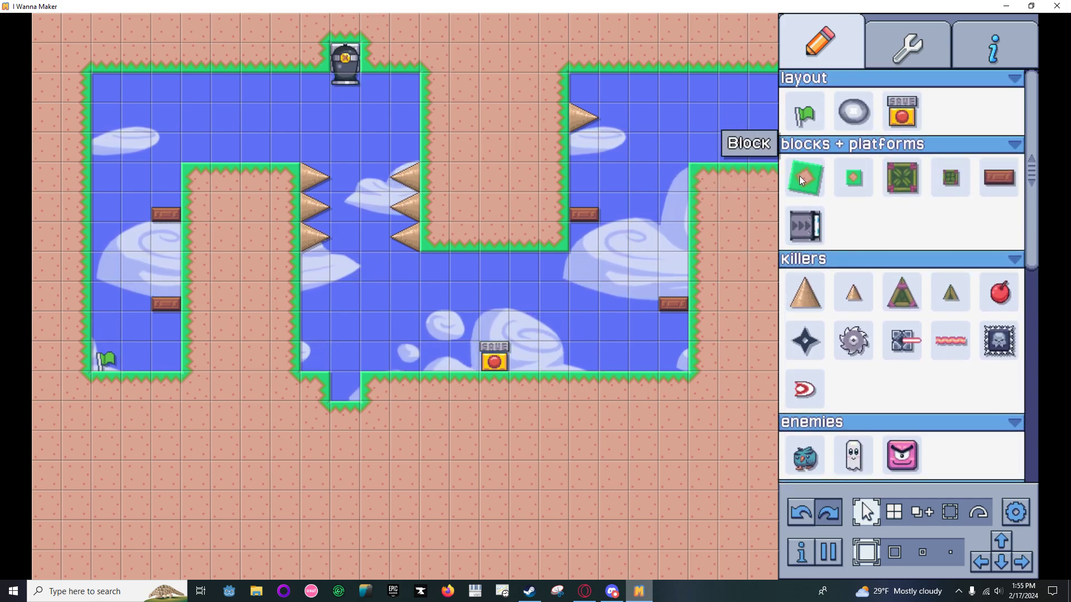
left_click(345, 379)
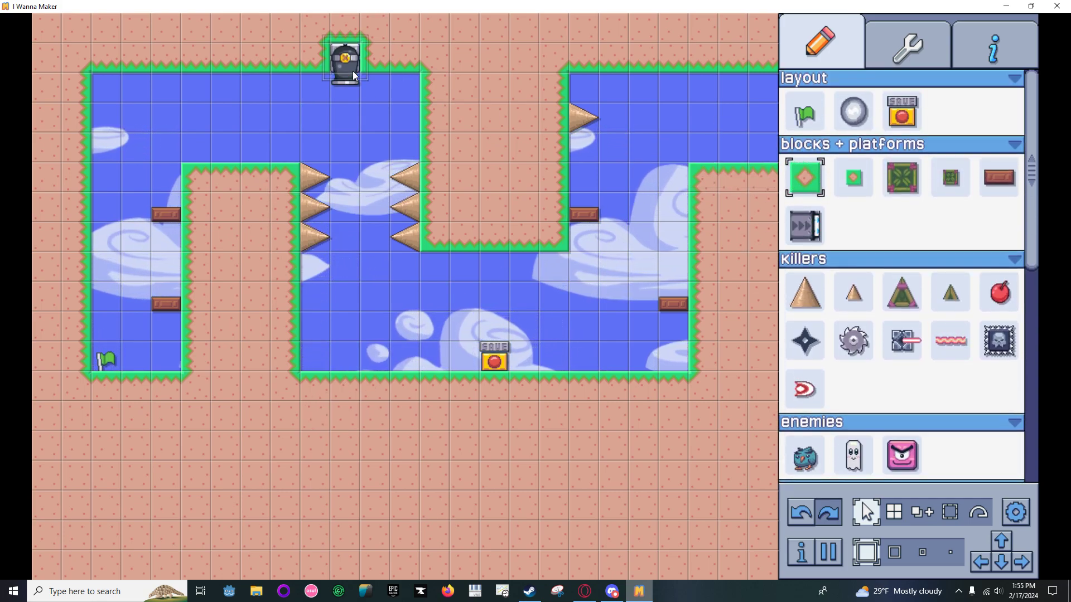
Move the cannon down between the top spikes and load a save point into its slot.
left_click_drag(353, 71, 353, 155)
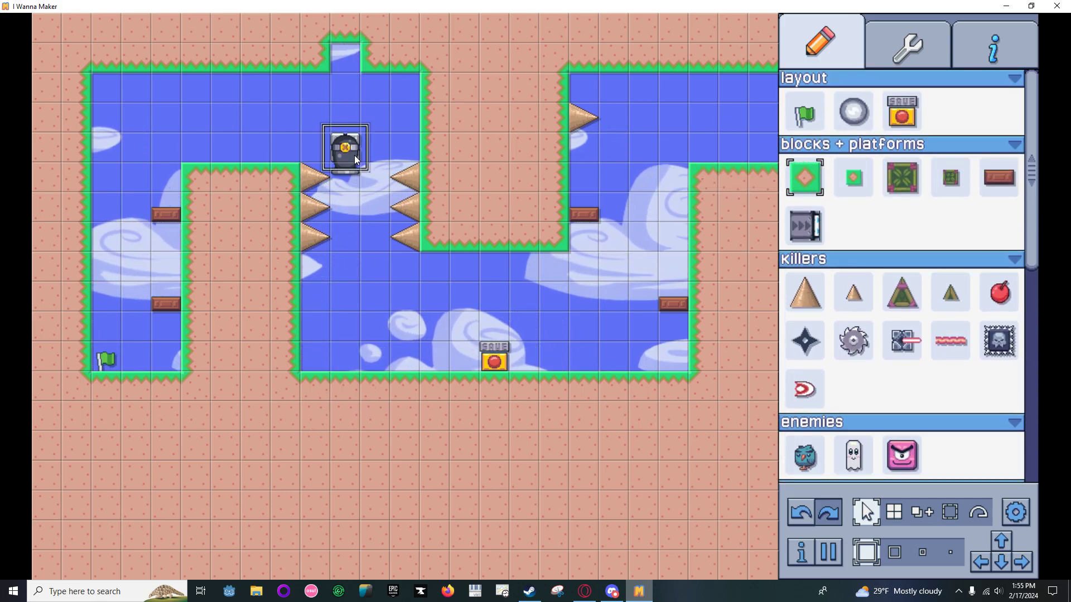
left_click(901, 111)
left_click(347, 112)
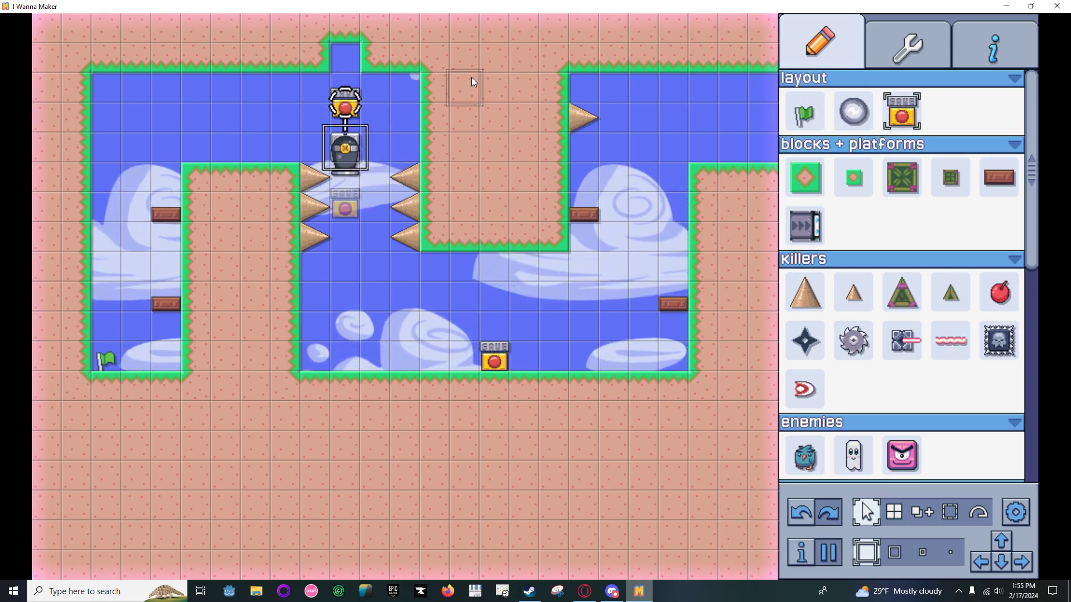
Restart the level and playtest the cannon firing save points while moving the player beneath it.
key("ctrl")
key("r")
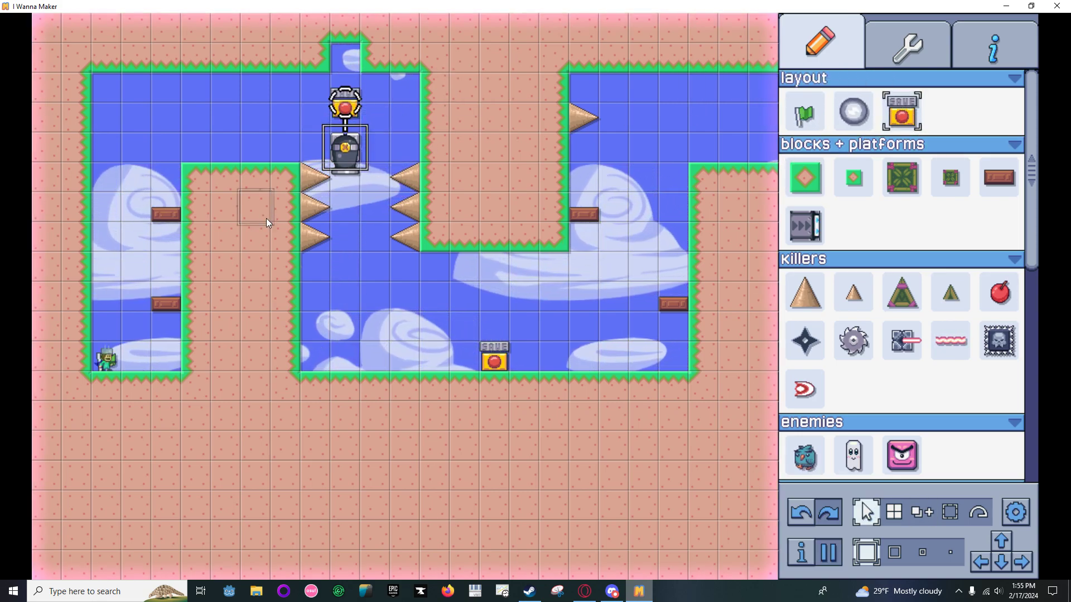
key("Right")
key("shift")
key("shift")
key("shift")
key("Right")
key("shift")
key("Left")
key("shift")
key("shift")
key("shift")
key("shift")
key("shift")
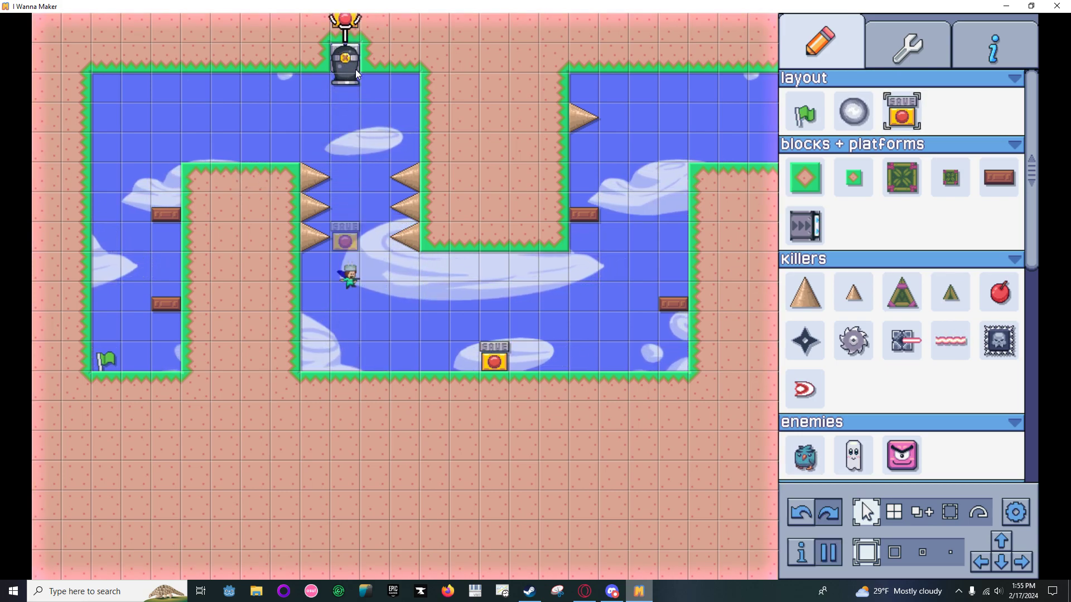
Replace the cannon's save point with a downward spike and return the cannon to the ceiling recess.
left_click(386, 80)
right_click(388, 86)
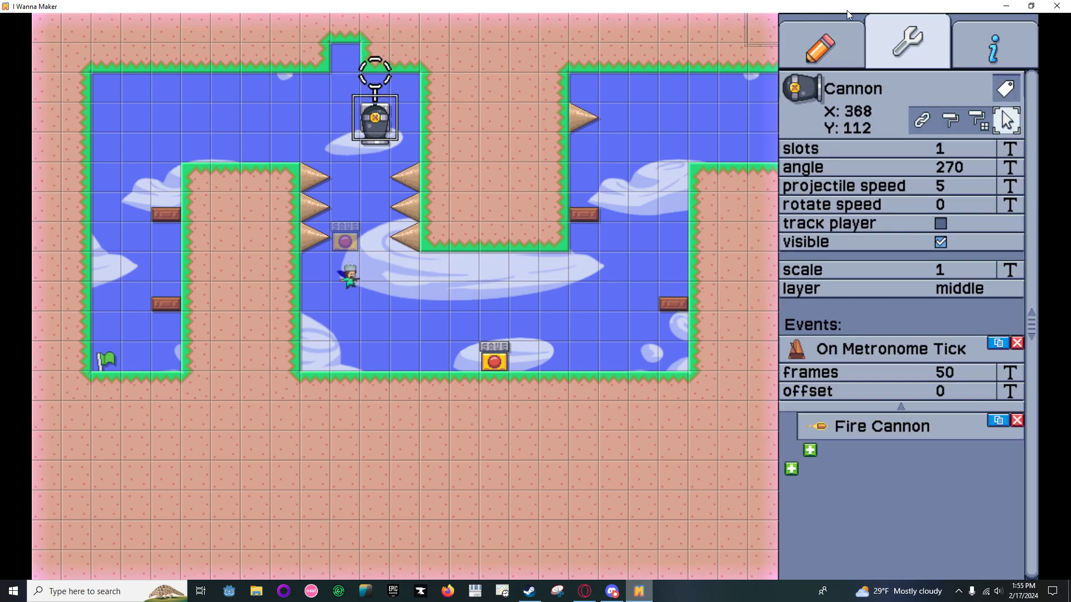
left_click(820, 44)
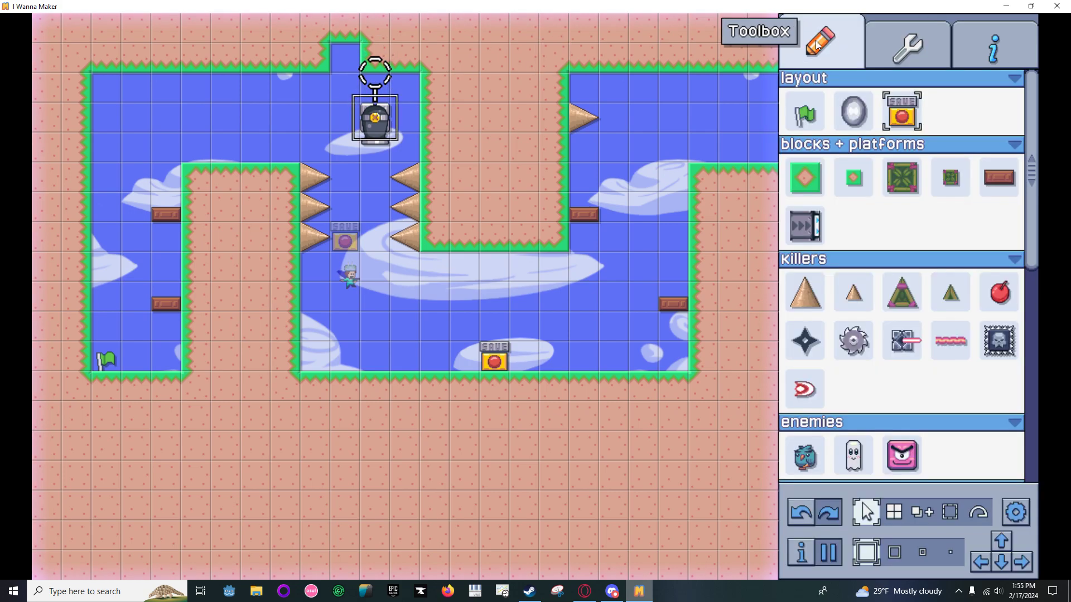
left_click(815, 299)
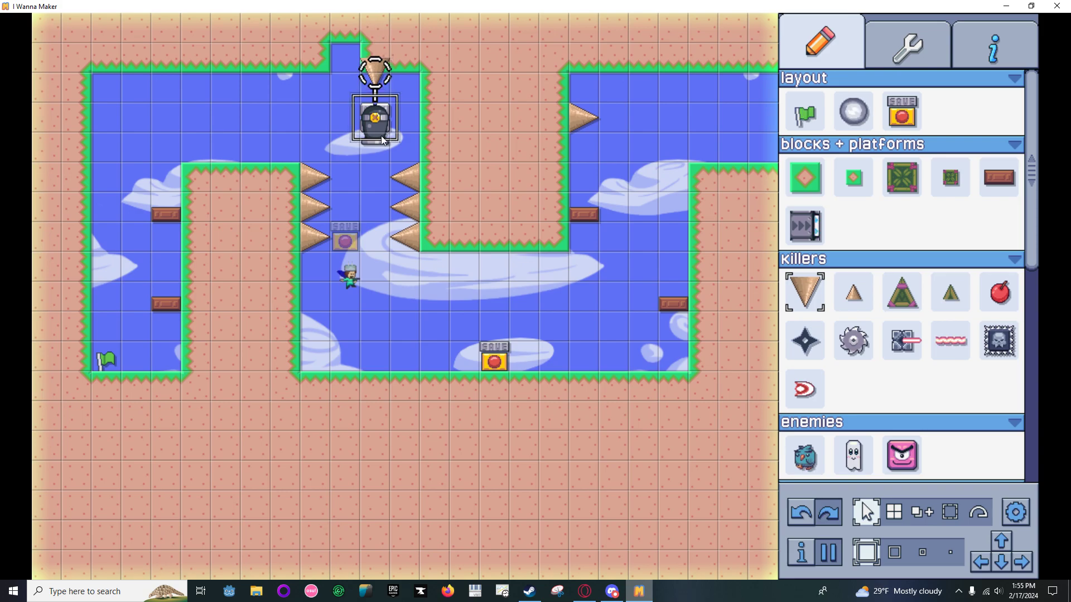
left_click(353, 85)
Playtest the spike-firing cannon by jumping the player around in the shaft below it.
key("shift")
key("Right")
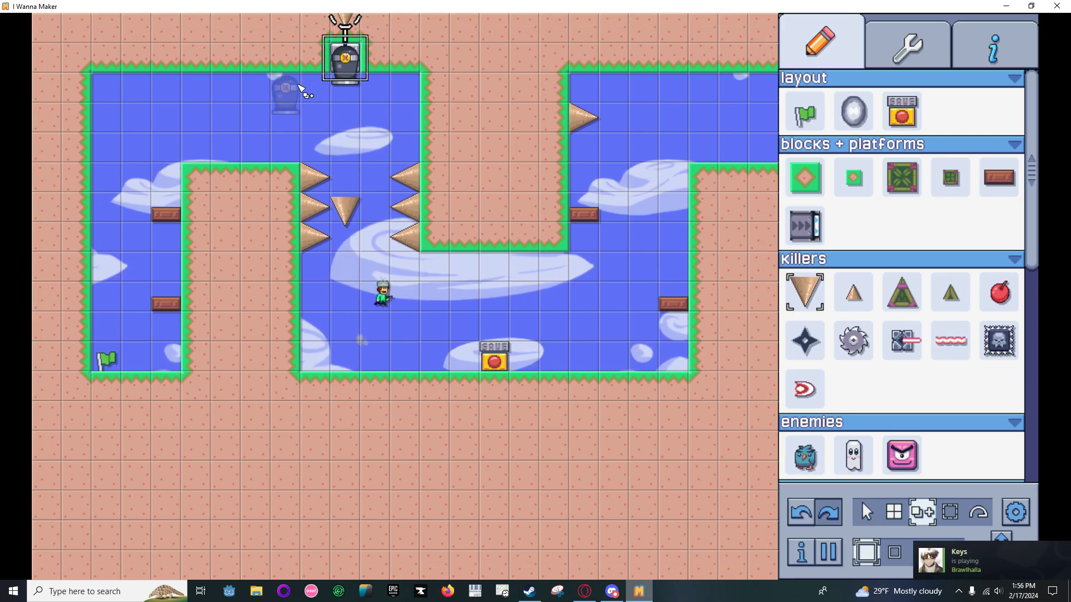
key("shift")
key("Left")
key("shift")
key("Right")
key("shift")
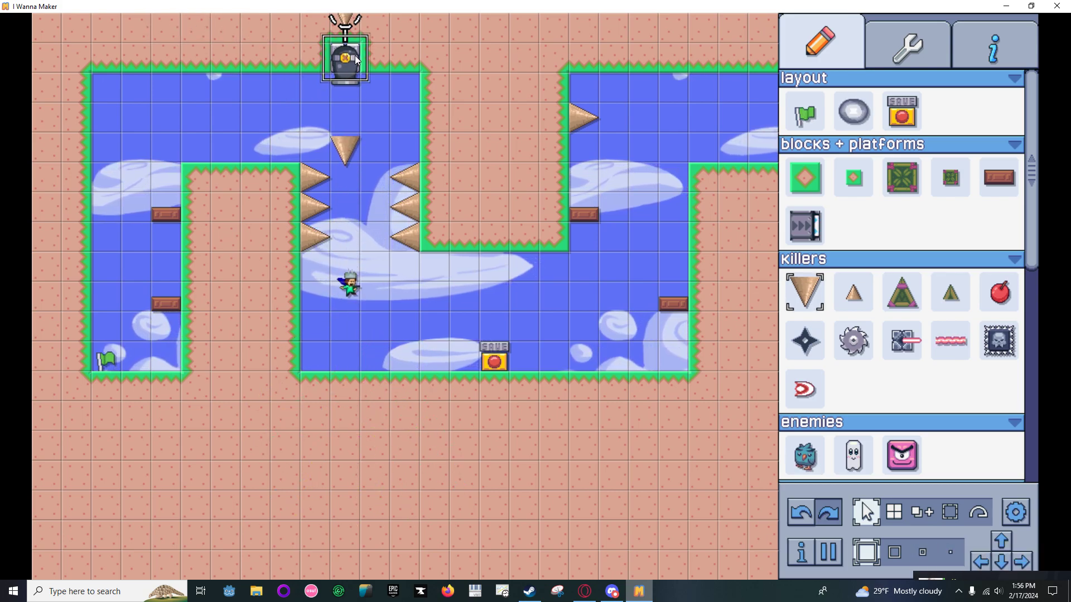
Delete the cannon and fill the opening in the ceiling with blocks.
right_click(338, 46)
left_click(797, 179)
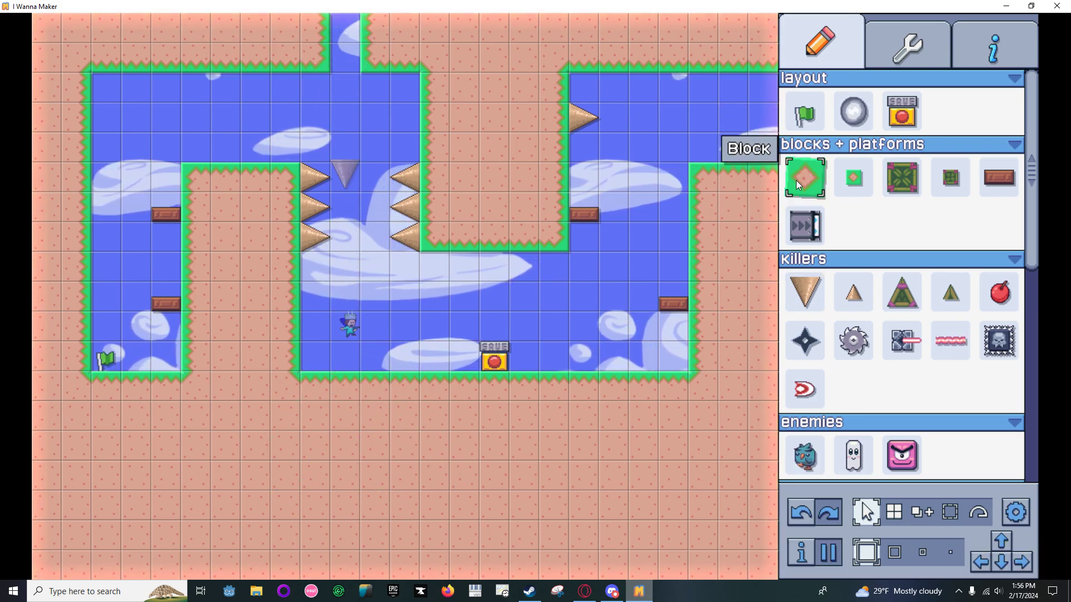
left_click(354, 52)
Try adding spikes along the wall above the lower-right platform and across the gap beside it, and undo them.
left_click(786, 282)
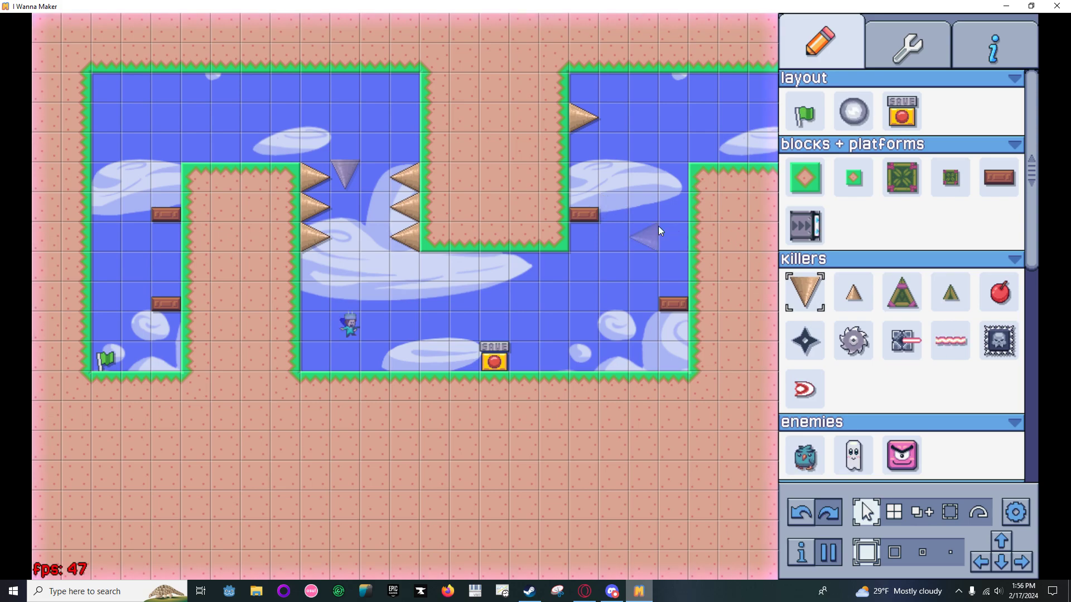
mouse_move(677, 210)
left_mouse_down()
mouse_move(674, 255)
mouse_move(617, 272)
left_mouse_up()
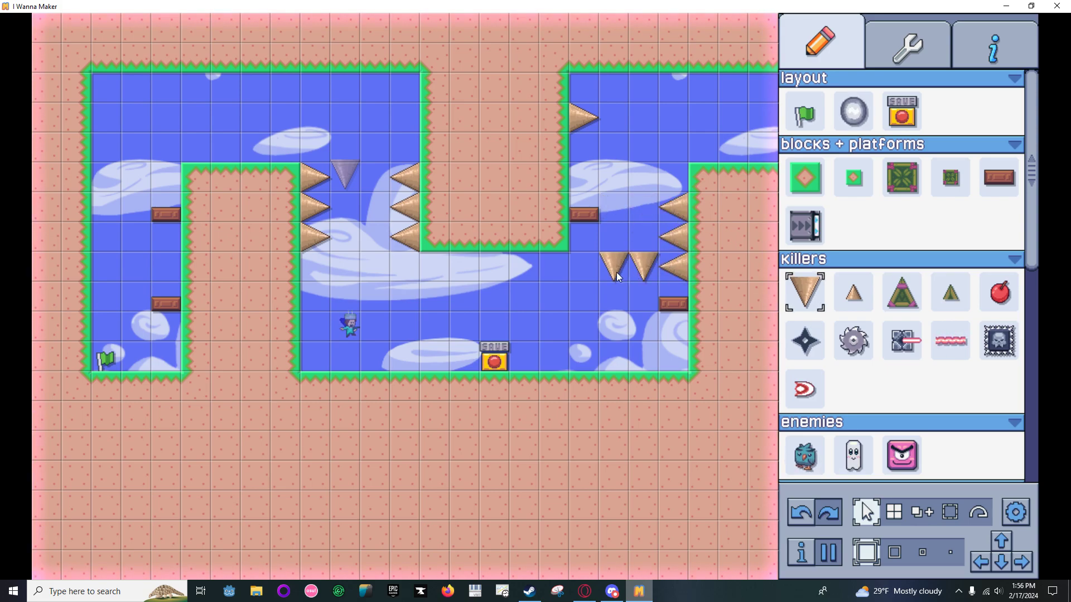
key("ctrl+z")
key("ctrl+z")
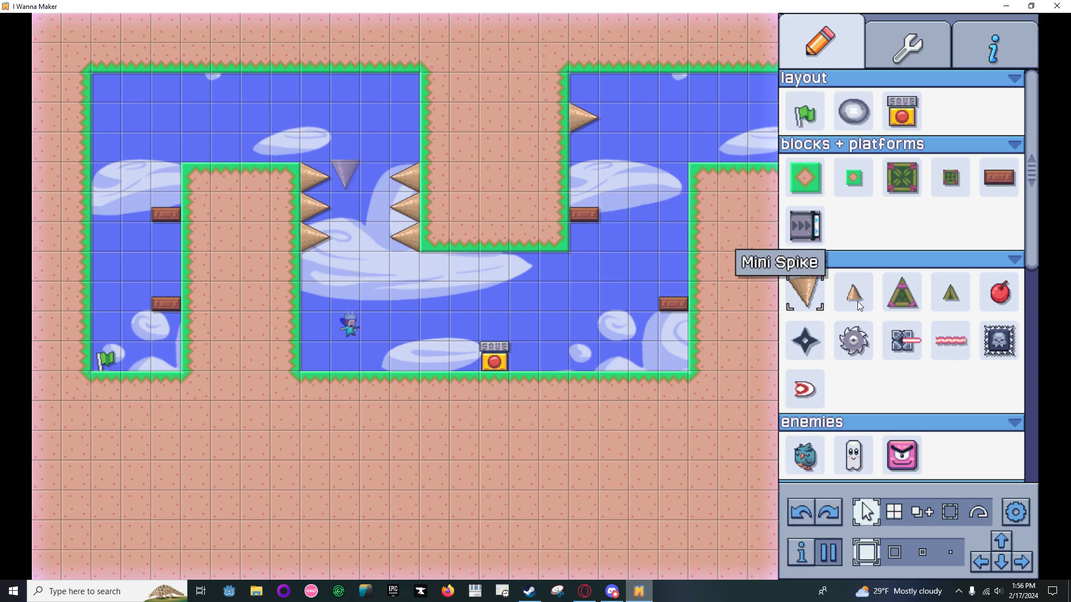
Place a cannon in the floor below the spiked shaft.
scroll(874, 269, "down", 6)
scroll(879, 271, "down", 2)
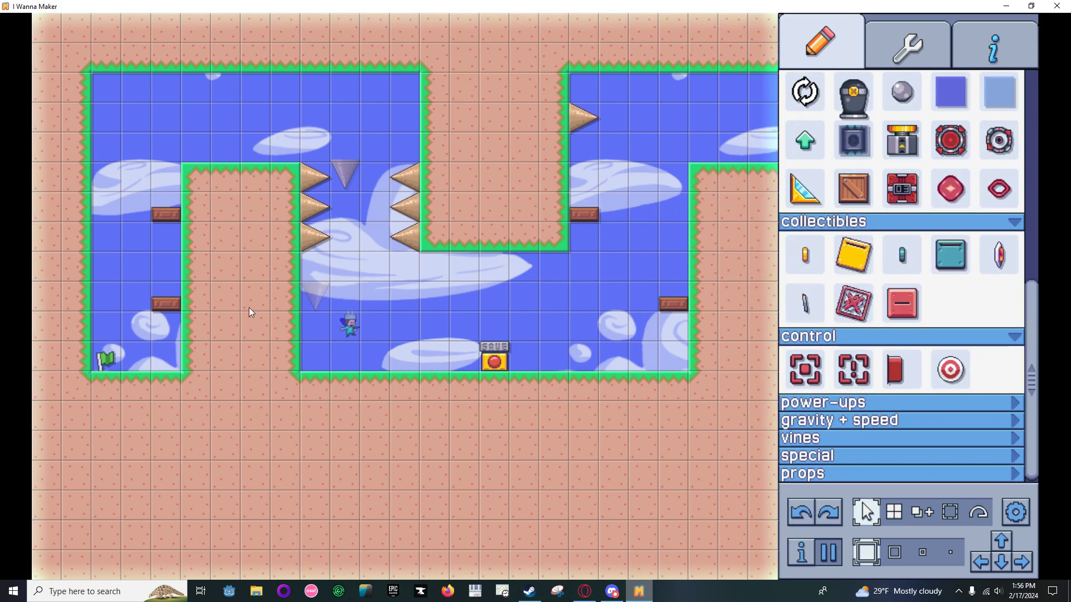
scroll(837, 249, "up", 3)
left_click(853, 237)
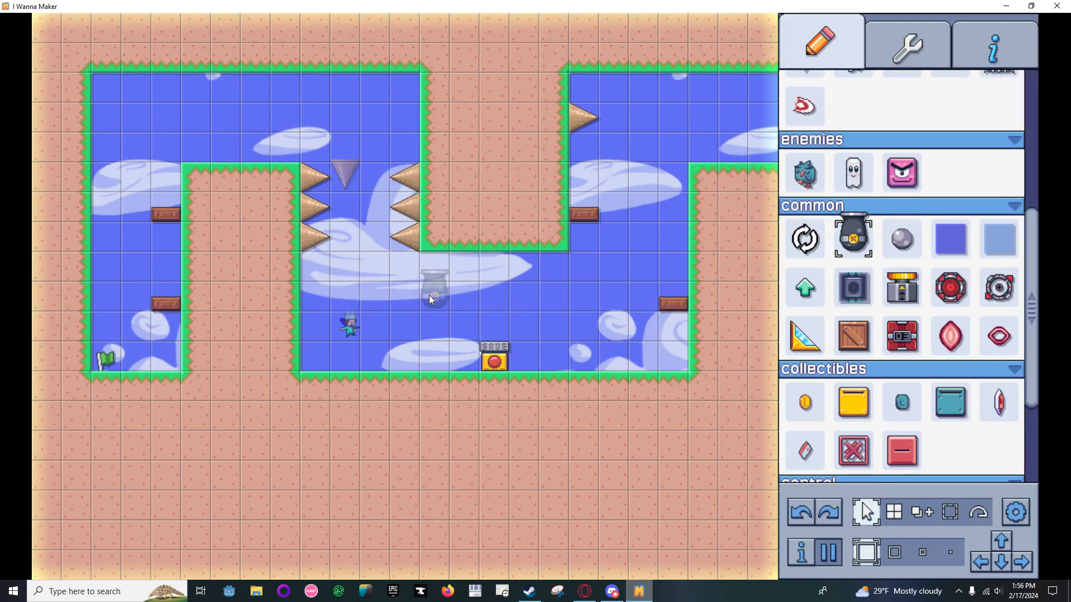
left_click(337, 387)
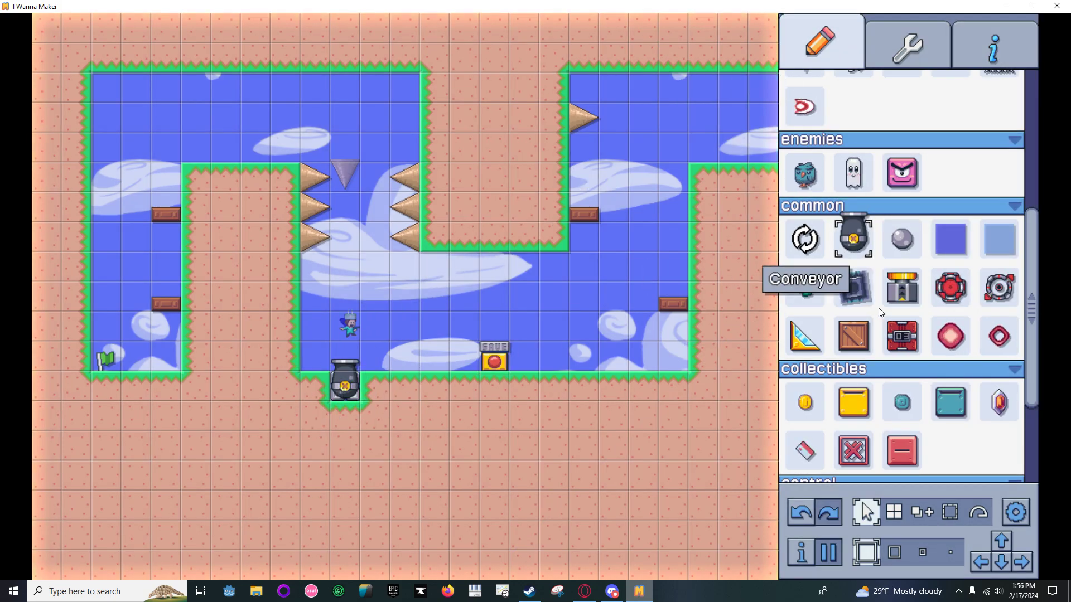
Load a saw blade into the floor cannon's projectile slot.
scroll(867, 294, "up", 3)
scroll(867, 293, "up", 2)
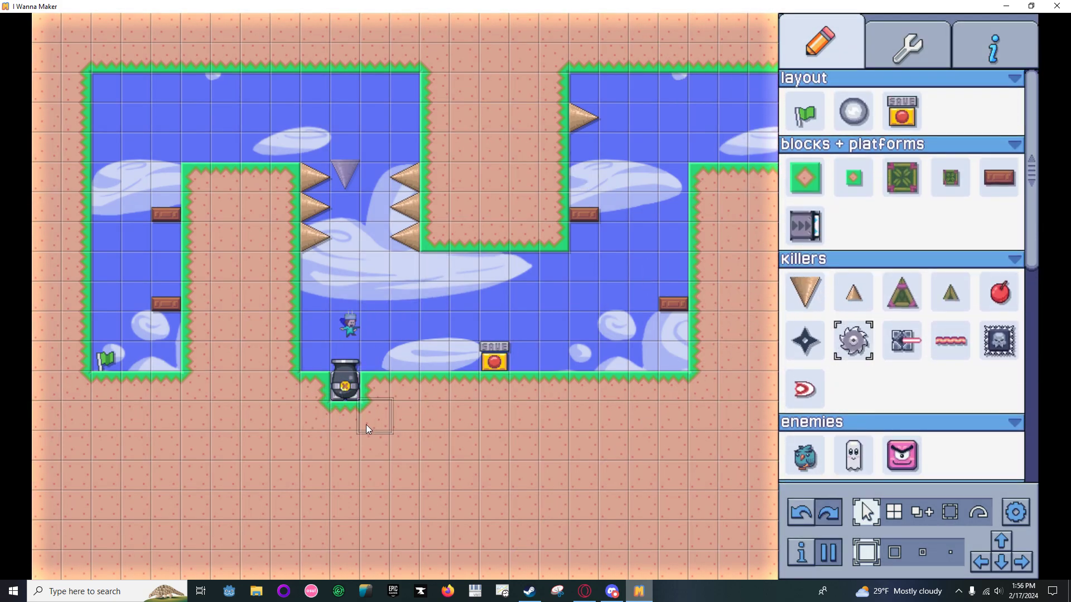
left_click(338, 377)
left_click(351, 343)
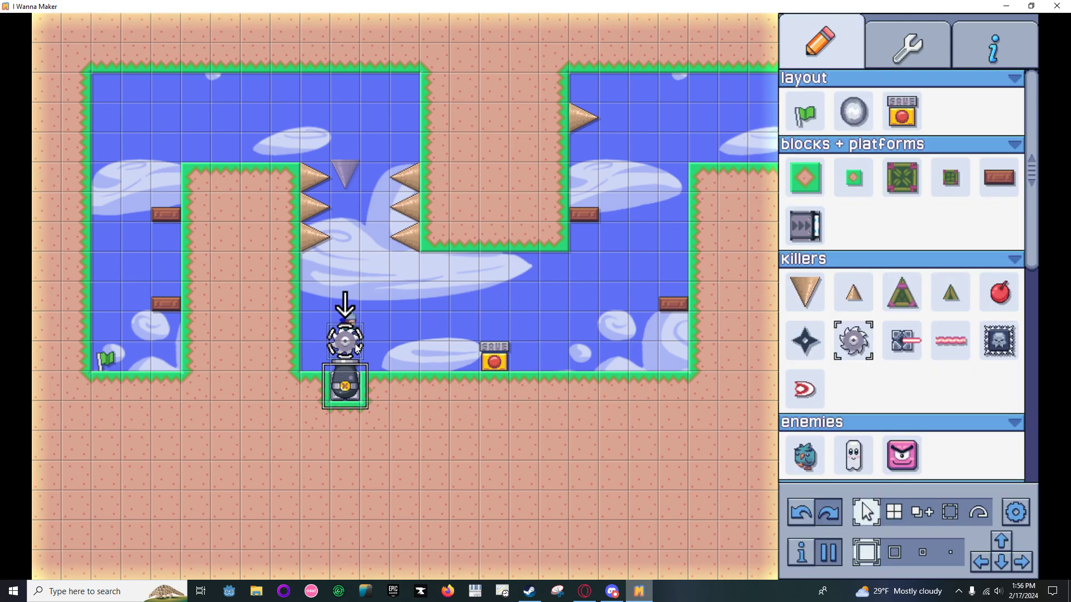
Set the floor cannon's metronome tick interval to 50 frames.
left_click(345, 391)
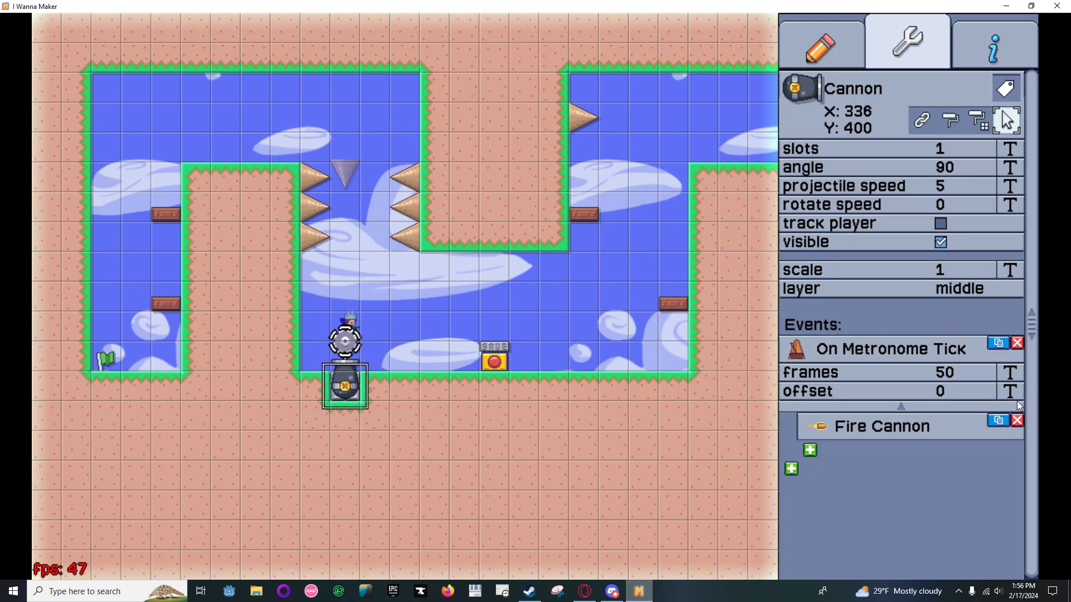
left_click(1021, 373)
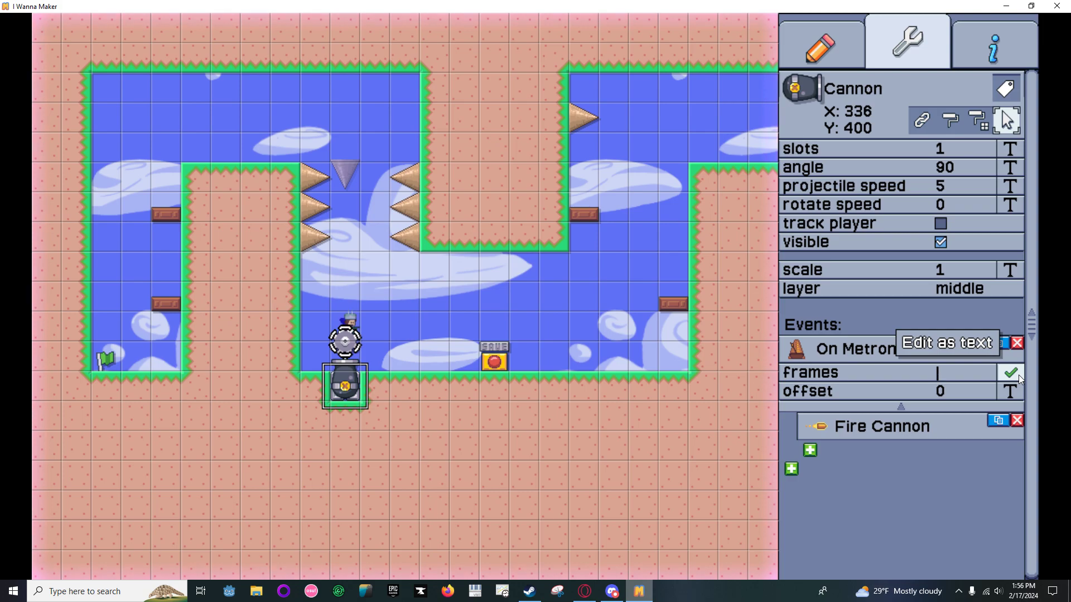
type("50")
key("Return")
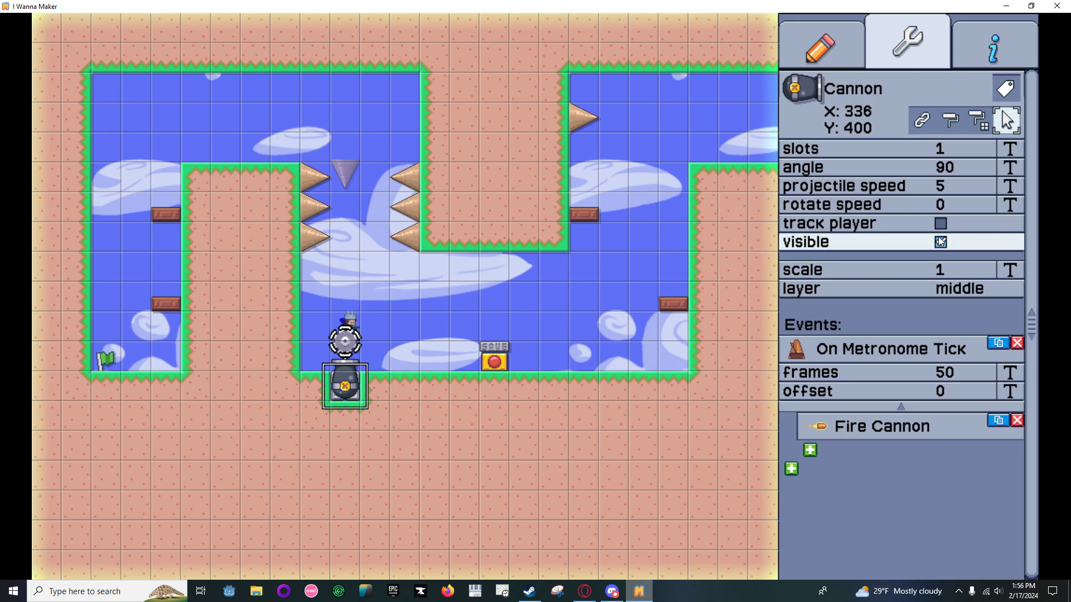
left_click(829, 52)
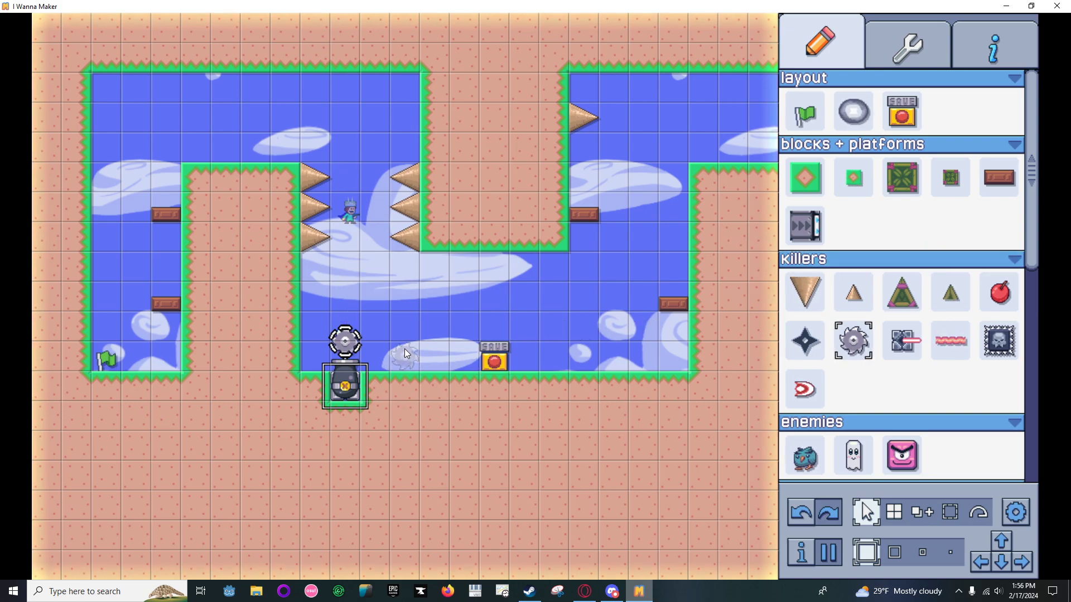
Playtest the saw-firing cannon by moving and jumping the player beside it.
key("p")
key("Right")
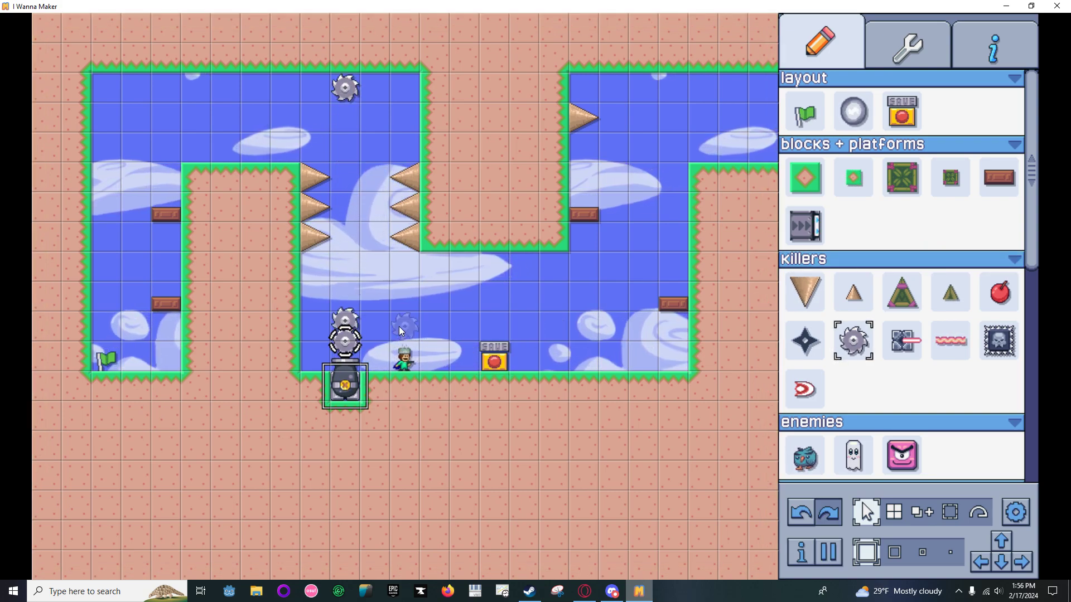
key("Left")
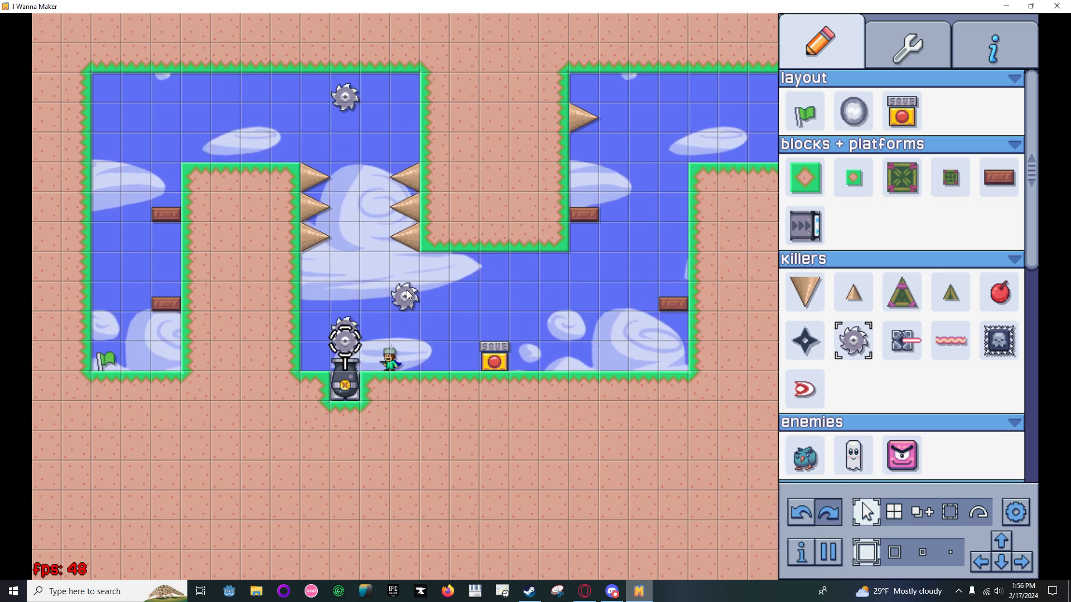
key("shift")
key("shift")
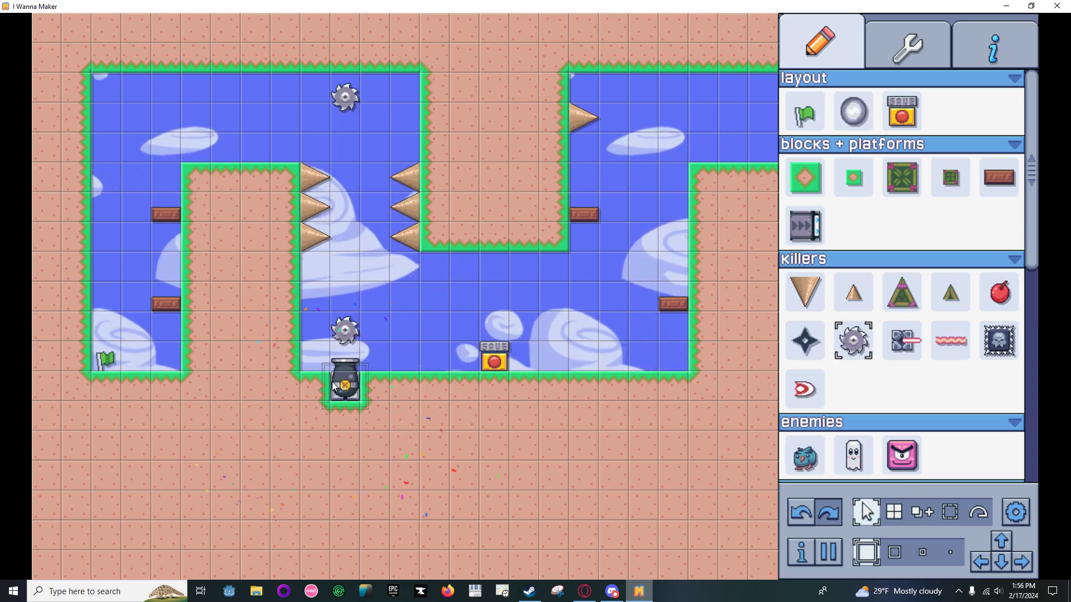
Delete the floor cannon and fill its recess with a block.
right_click(332, 381)
left_click(805, 172)
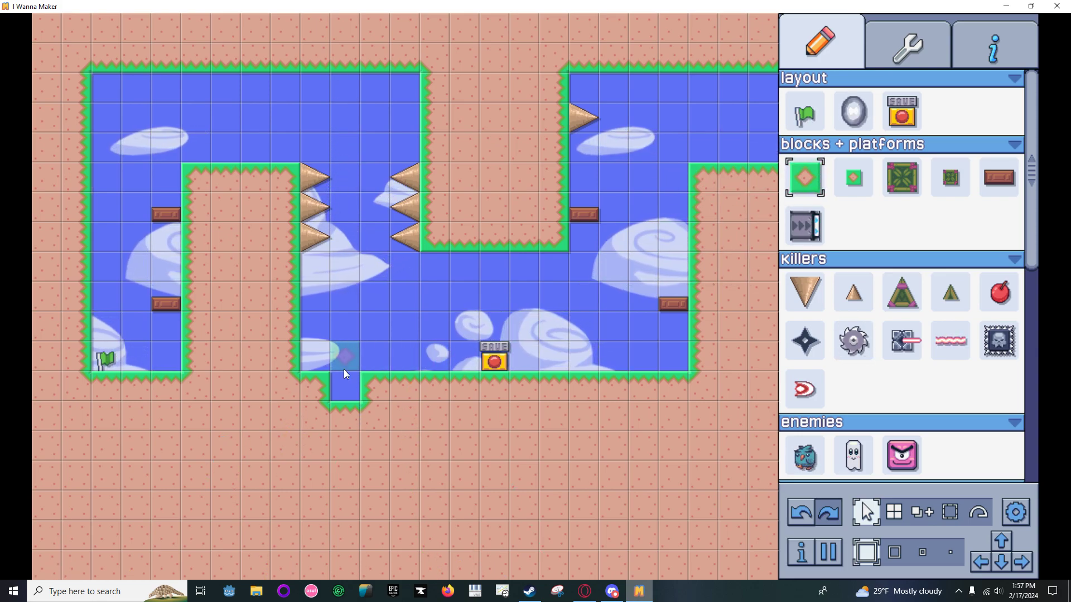
left_click(349, 393)
Lay a row of five conveyors in the floor around and beneath the save point.
scroll(901, 327, "down", 5)
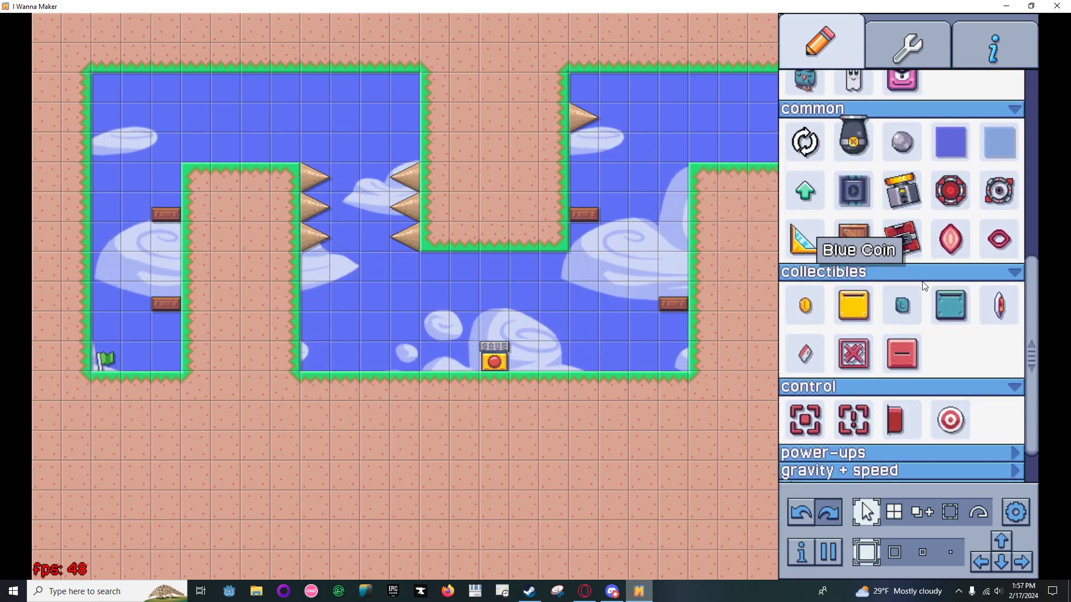
scroll(925, 276, "down", 1)
scroll(931, 268, "up", 3)
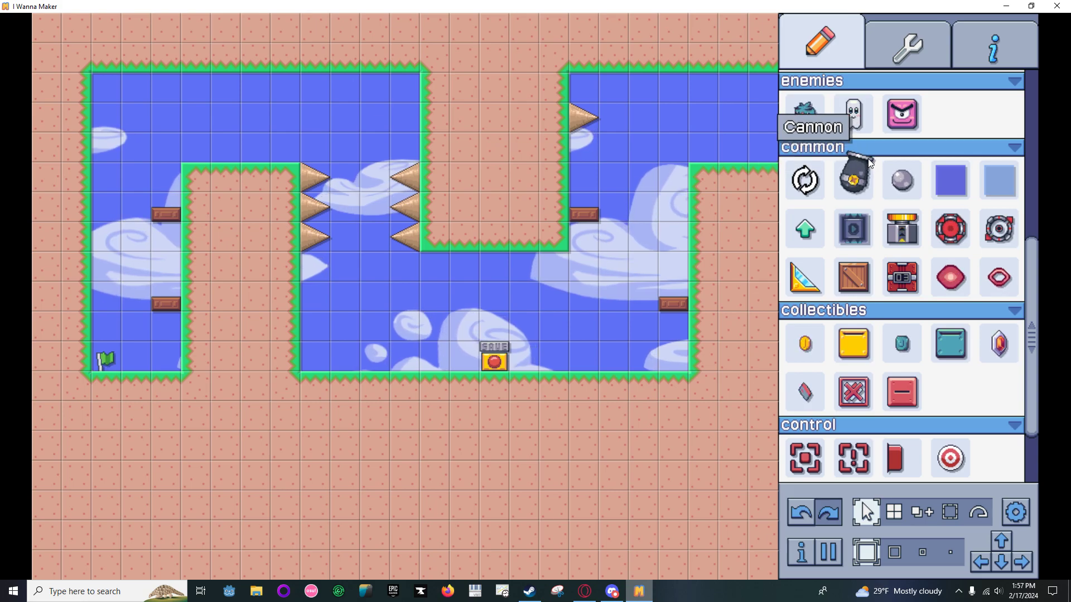
left_click(831, 223)
left_click_drag(438, 382, 552, 383)
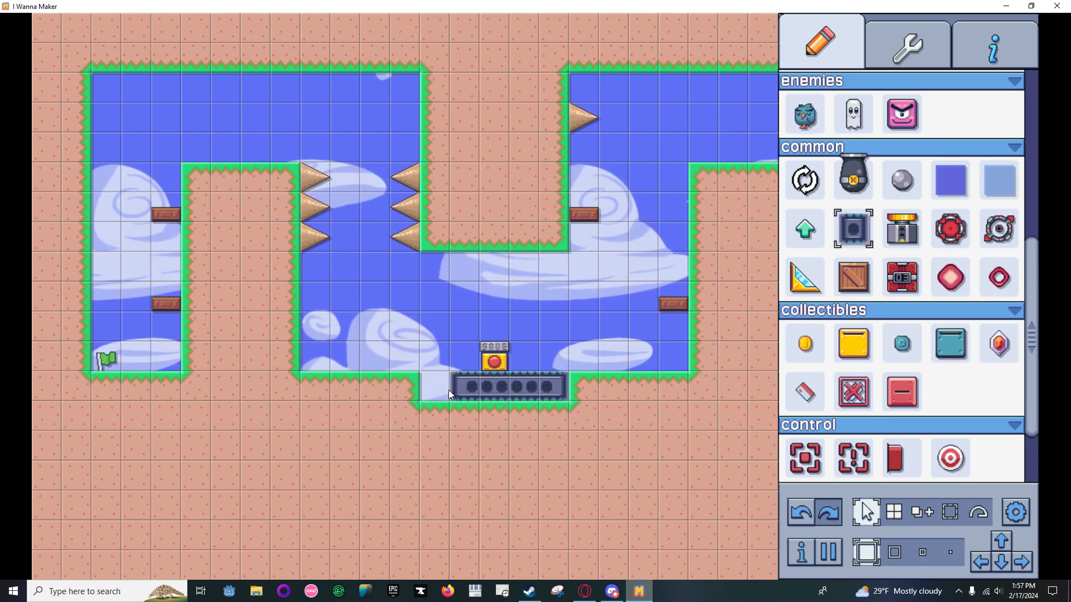
left_click(447, 390)
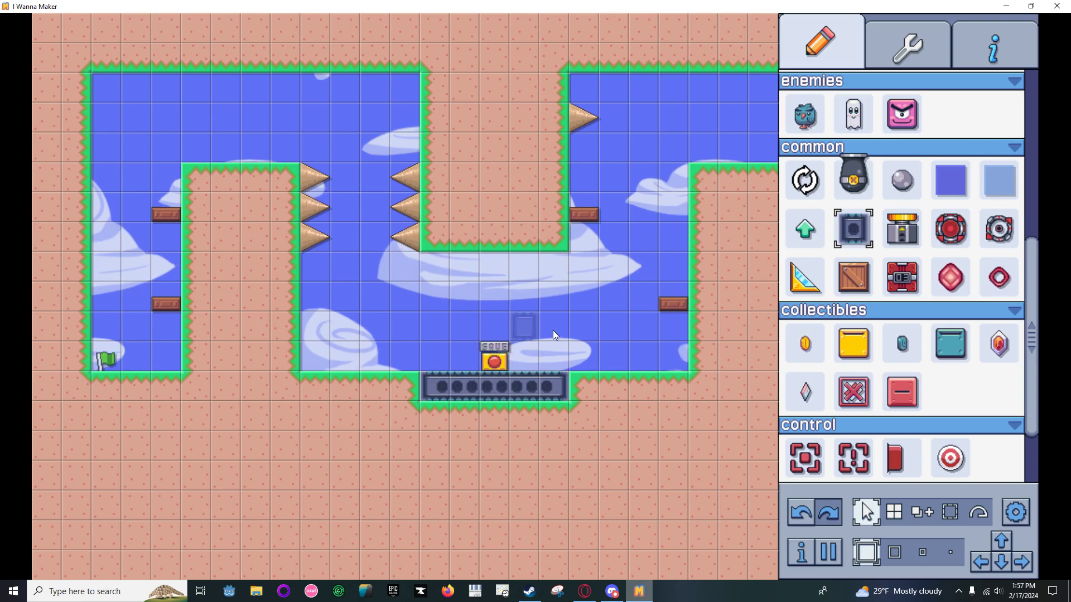
Move the save point just past the conveyors' right end and place a cannon in the ceiling above the conveyors.
left_click(853, 182)
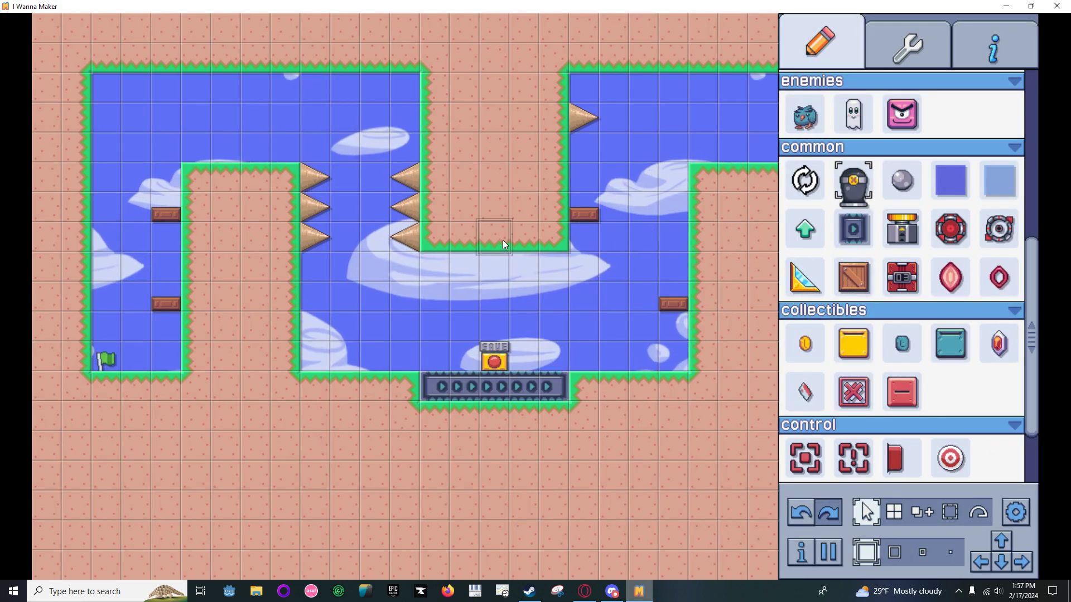
left_click_drag(501, 341, 570, 345)
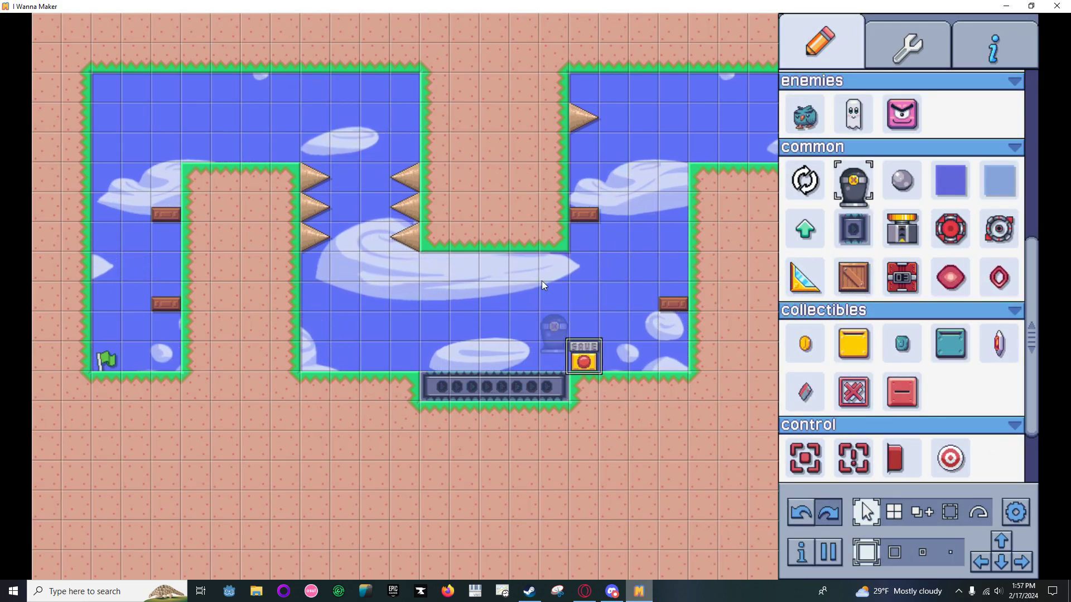
left_click(488, 237)
left_click(820, 42)
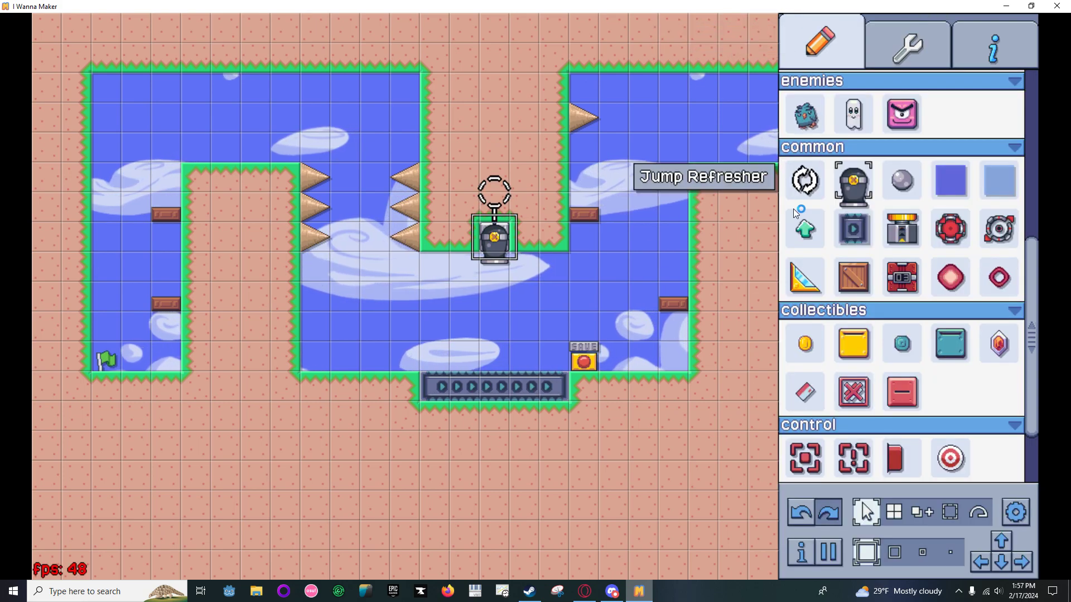
Load a saw blade into the ceiling cannon above the conveyors.
scroll(814, 312, "down", 2)
scroll(830, 295, "up", 6)
left_click(852, 339)
left_click(494, 191)
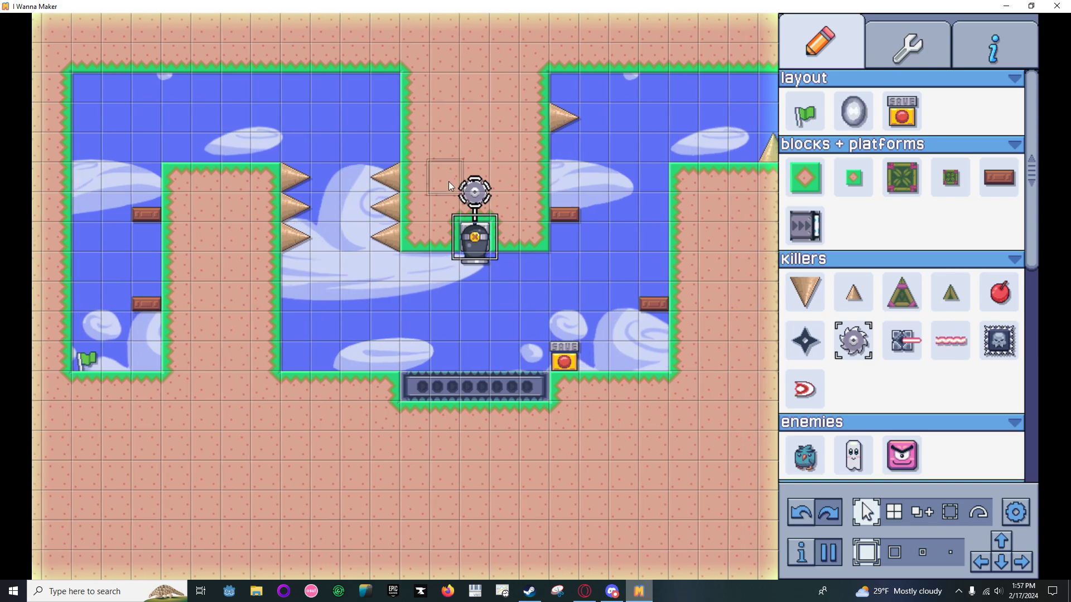
Playtest the section by guiding the player down the spiked shaft and over the conveyors to the save point.
key("a")
key("shift")
key("Right")
key("shift")
key("shift")
key("shift")
key("shift")
key("Right")
key("shift")
key("Right")
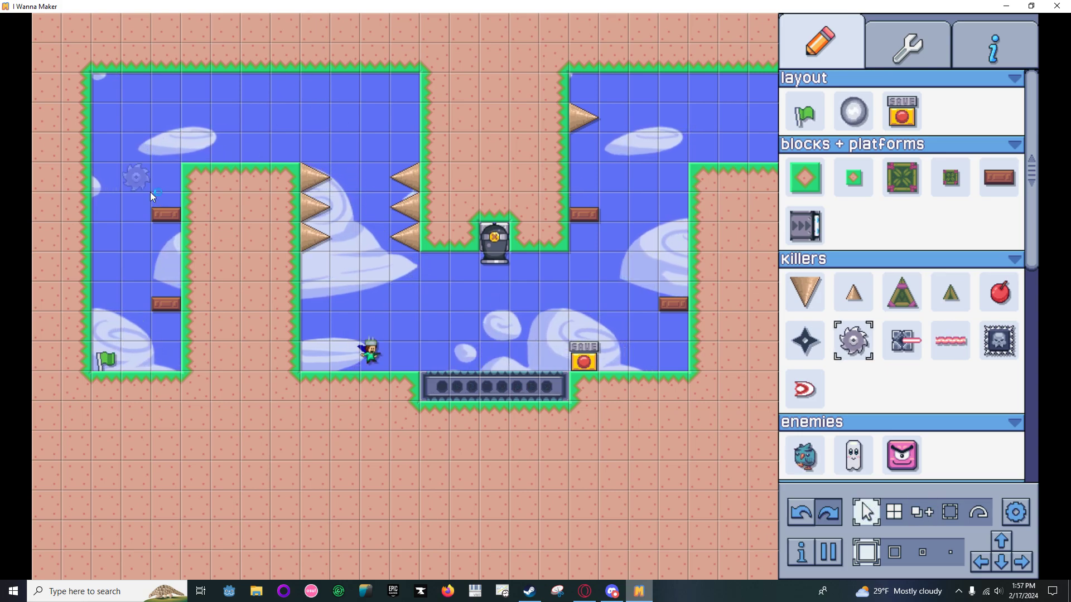
key("Left")
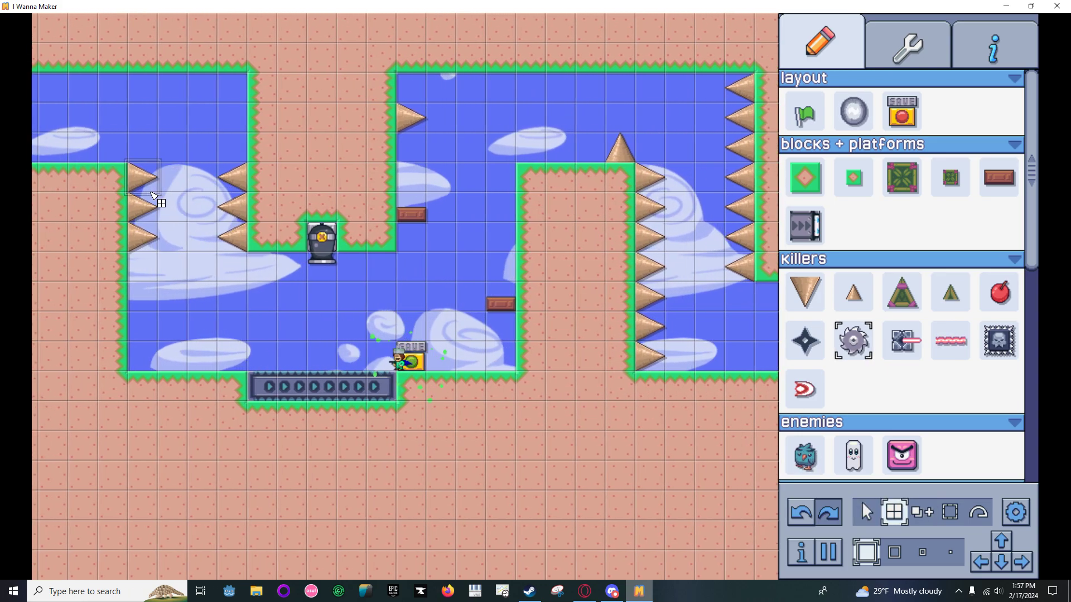
key("shift")
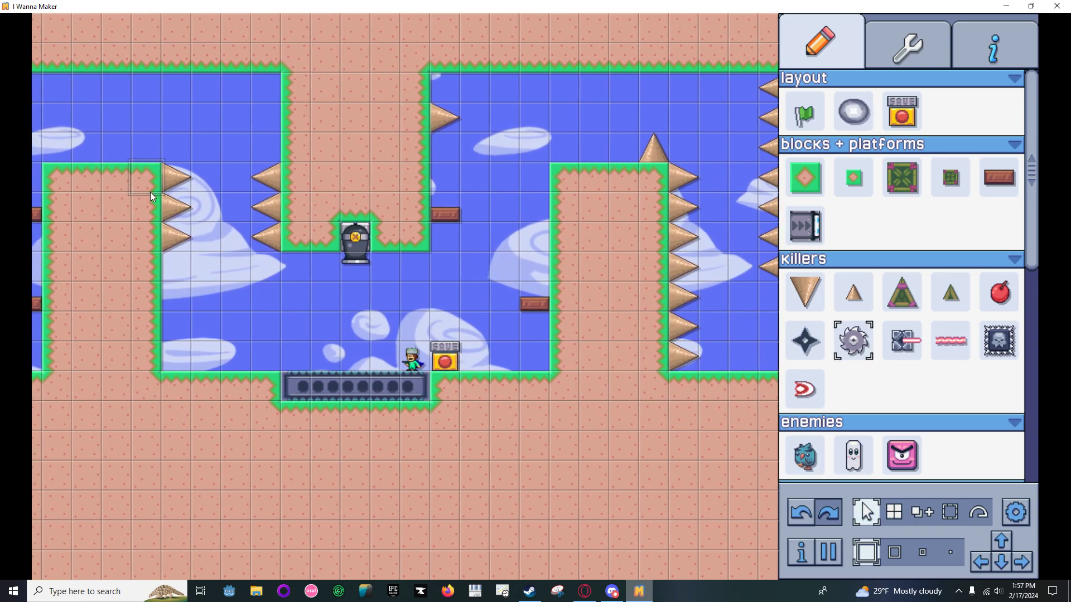
Set the rightmost conveyor's speed to 5000.
left_click(371, 383)
left_click(1012, 150)
type("100000")
key("Return")
Playtest the sped-up conveyor by walking and jumping the player onto it.
key("Left")
key("Left")
key("shift")
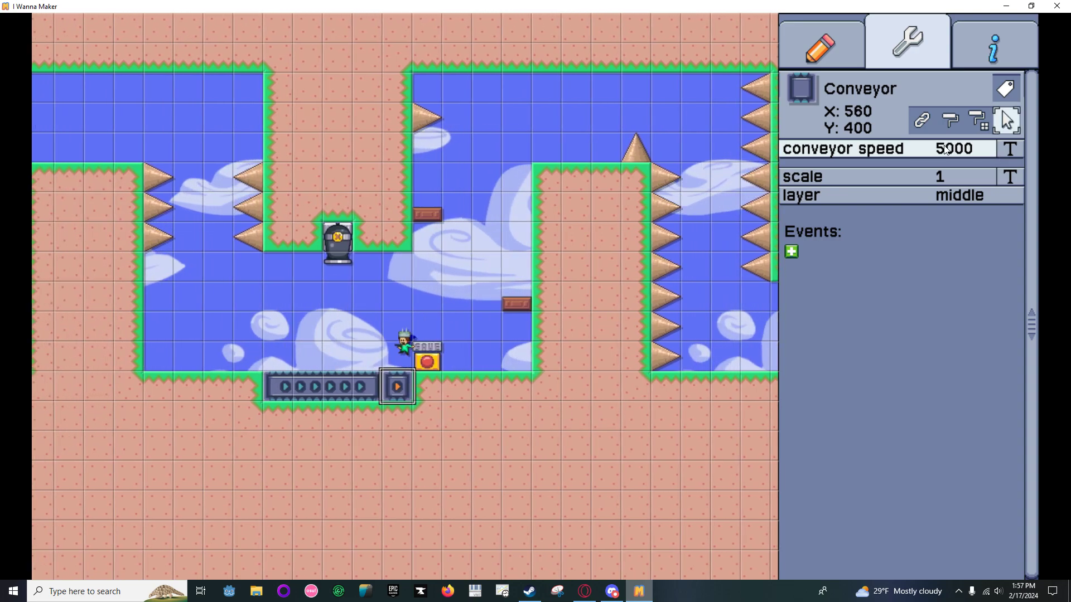
key("shift")
key("shift")
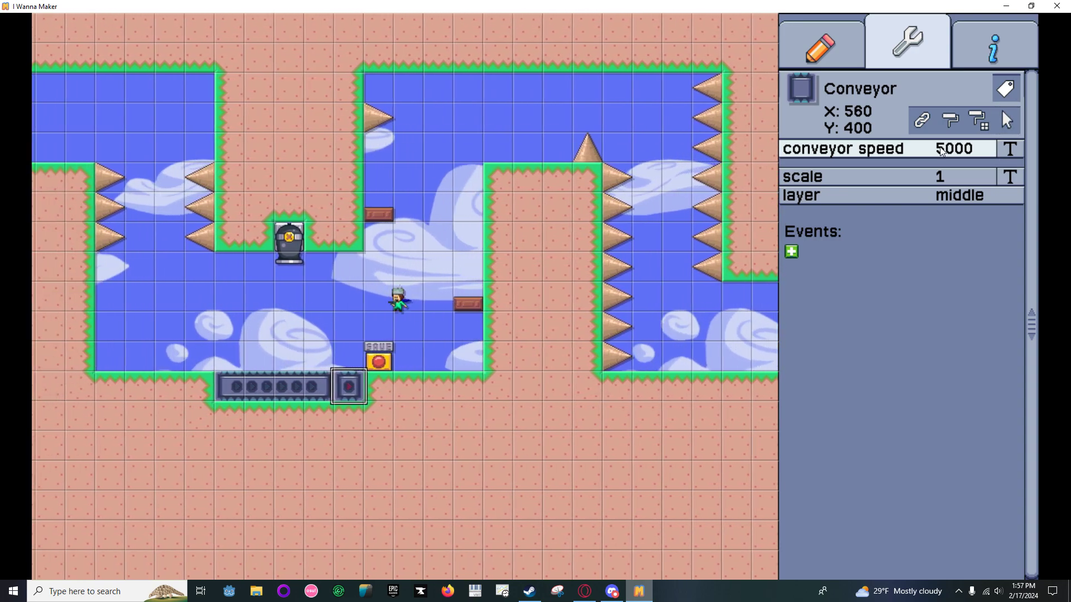
Return the rightmost conveyor's speed to 2.
left_click(1009, 150)
type("2")
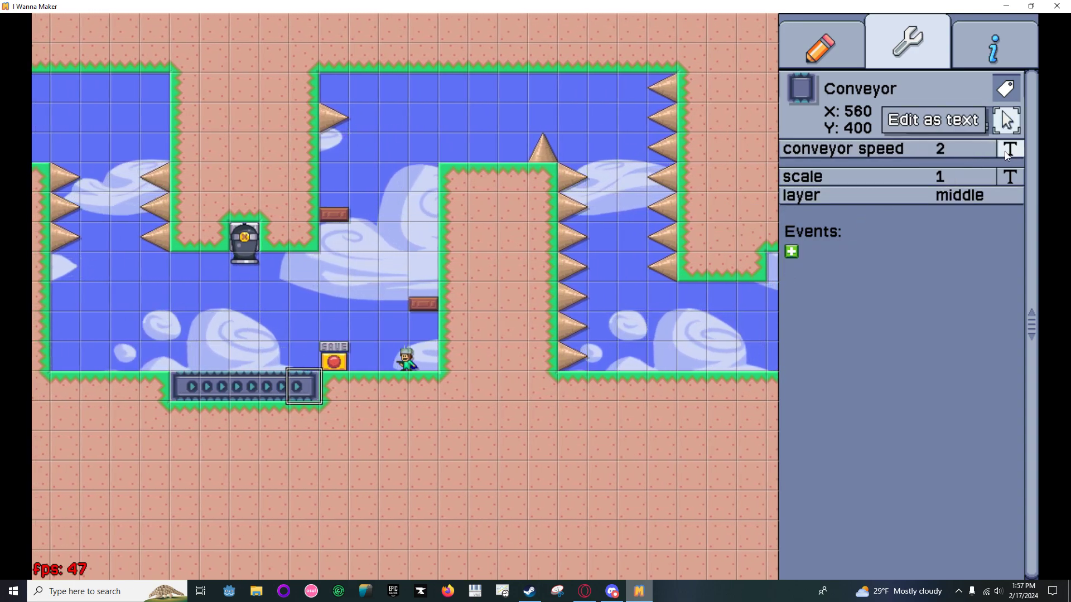
left_click(1005, 151)
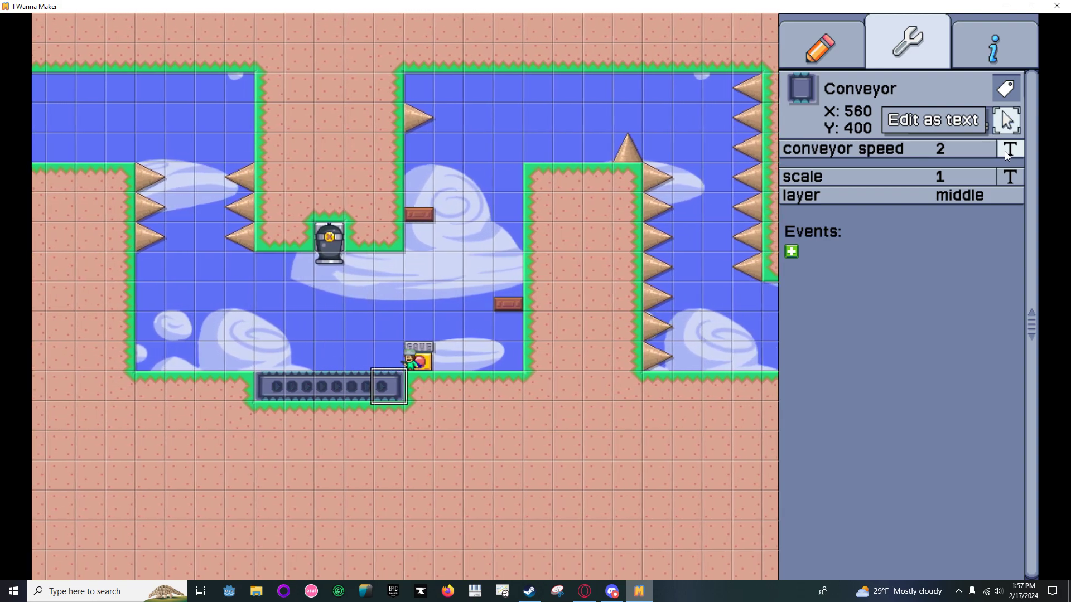
Set the rightmost conveyor's speed to 2.5.
left_click(1006, 150)
type("2.5")
left_click(1006, 150)
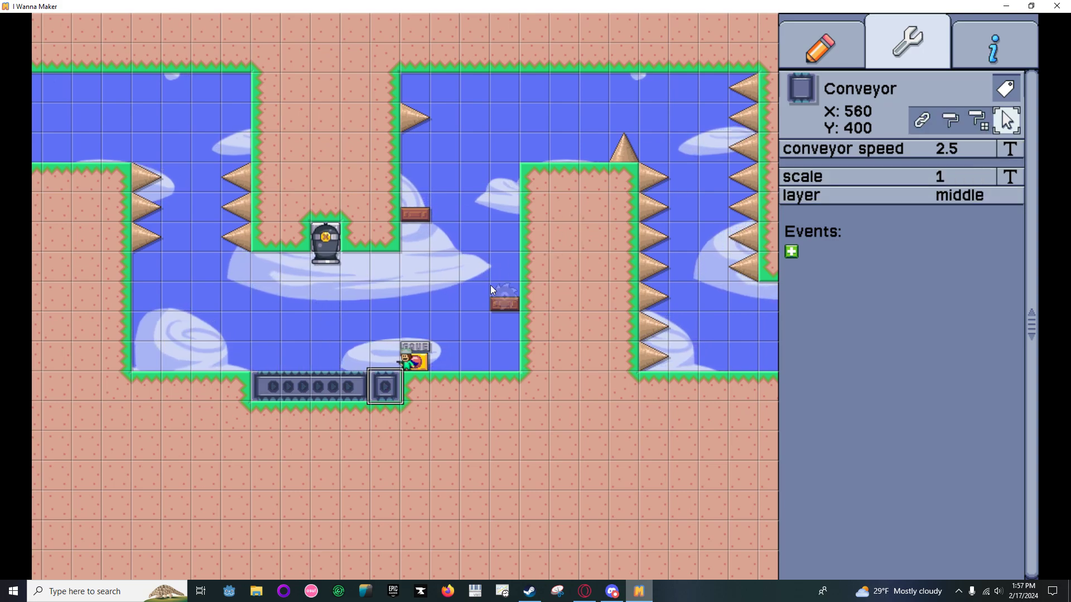
Set the rightmost conveyor's speed to 1 and test it by moving the player onto it.
left_click(474, 300)
left_click(390, 385)
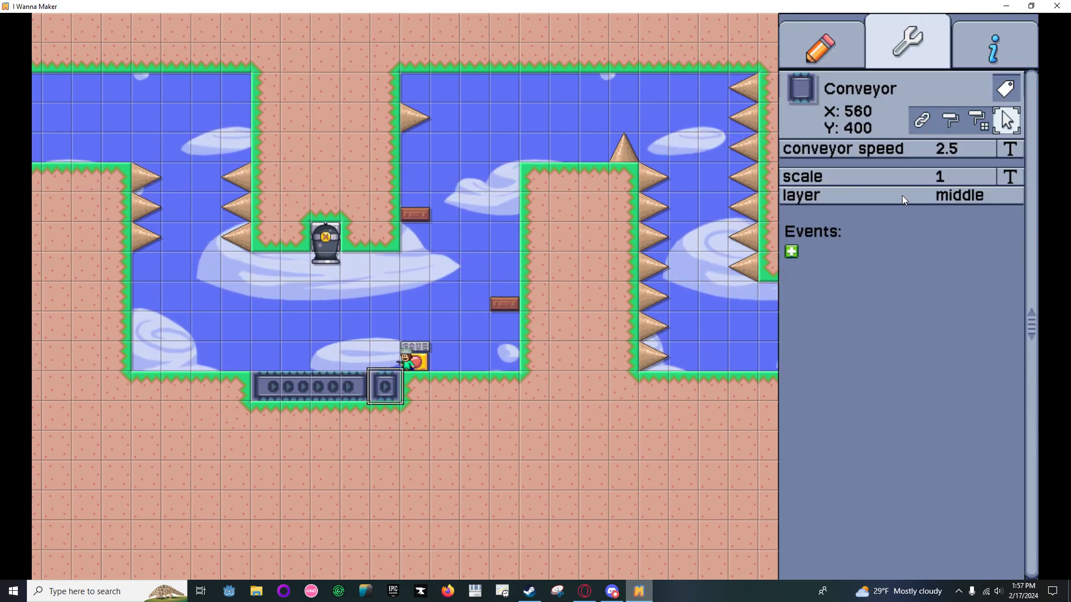
left_click(1012, 151)
type("2")
key("BackSpace")
type("1")
key("Return")
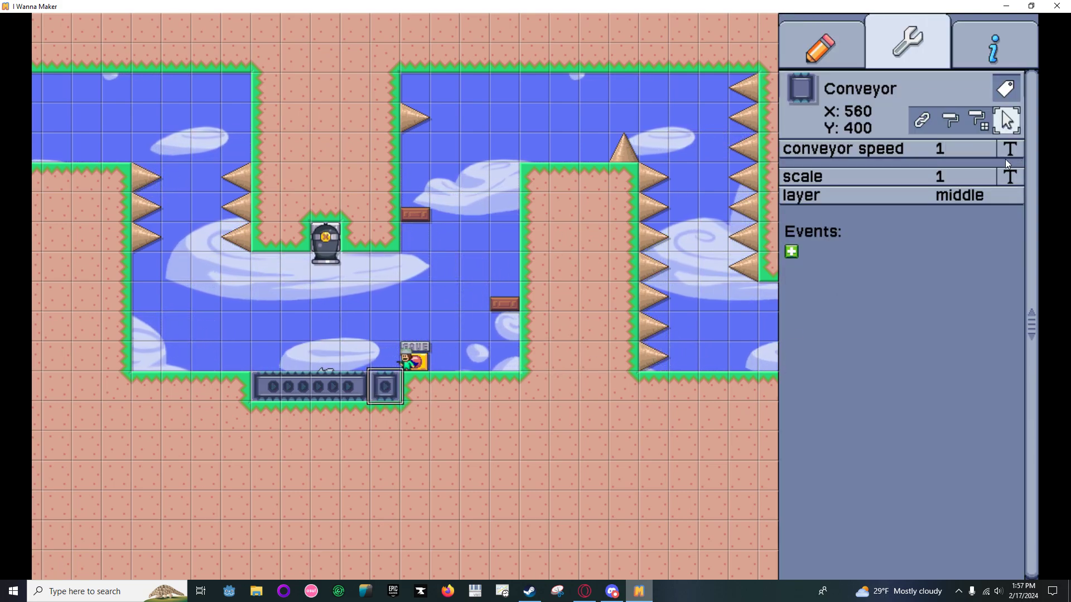
key("shift")
key("Left")
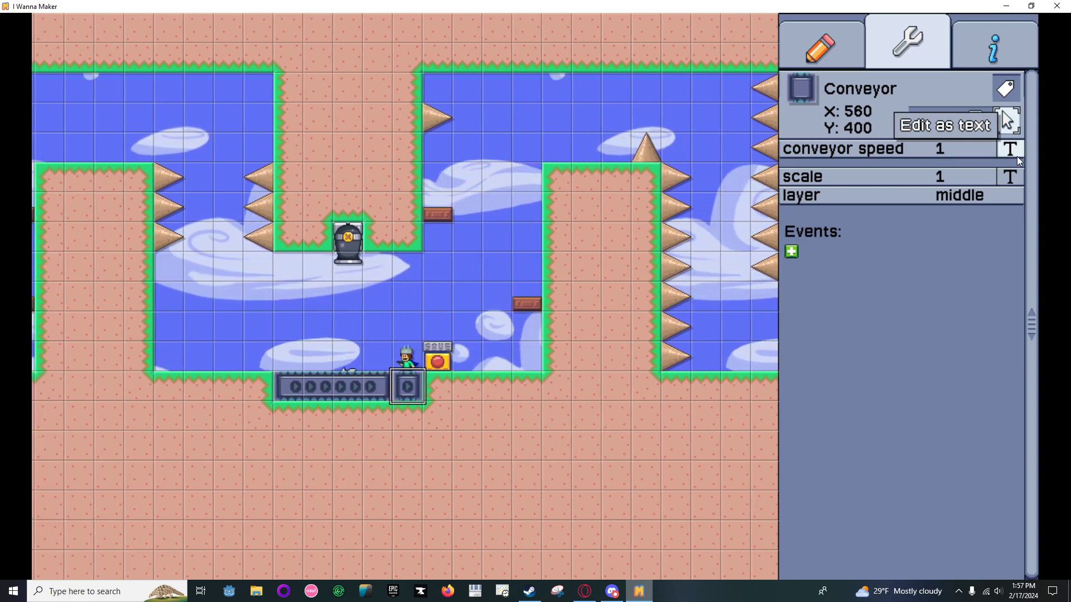
Set the rightmost conveyor's speed back to 2 and walk the player past the save point to the wall.
left_click(1019, 148)
type("2")
key("Return")
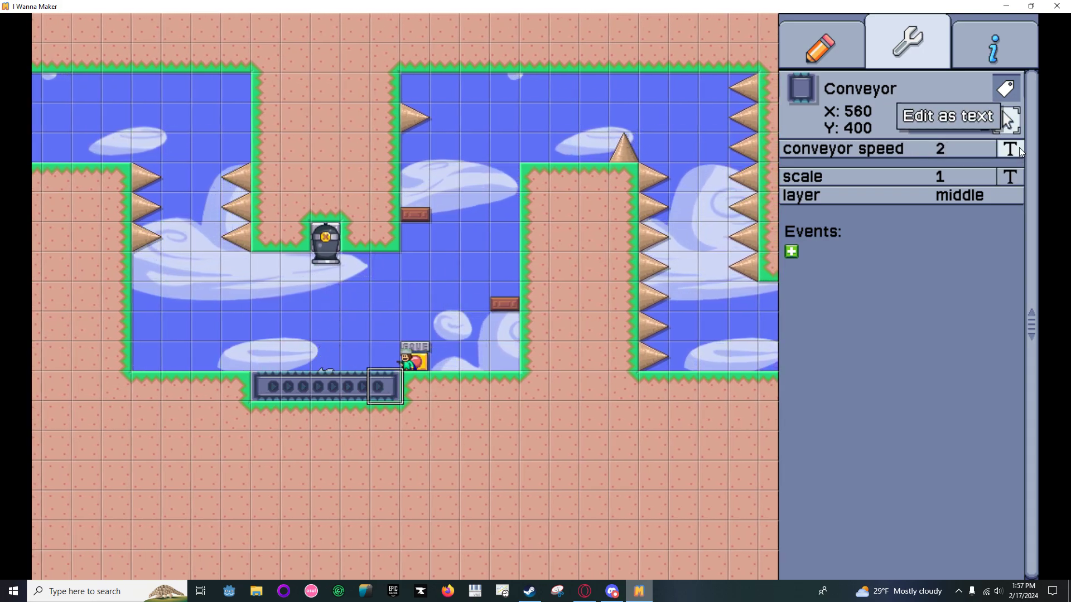
key("Right")
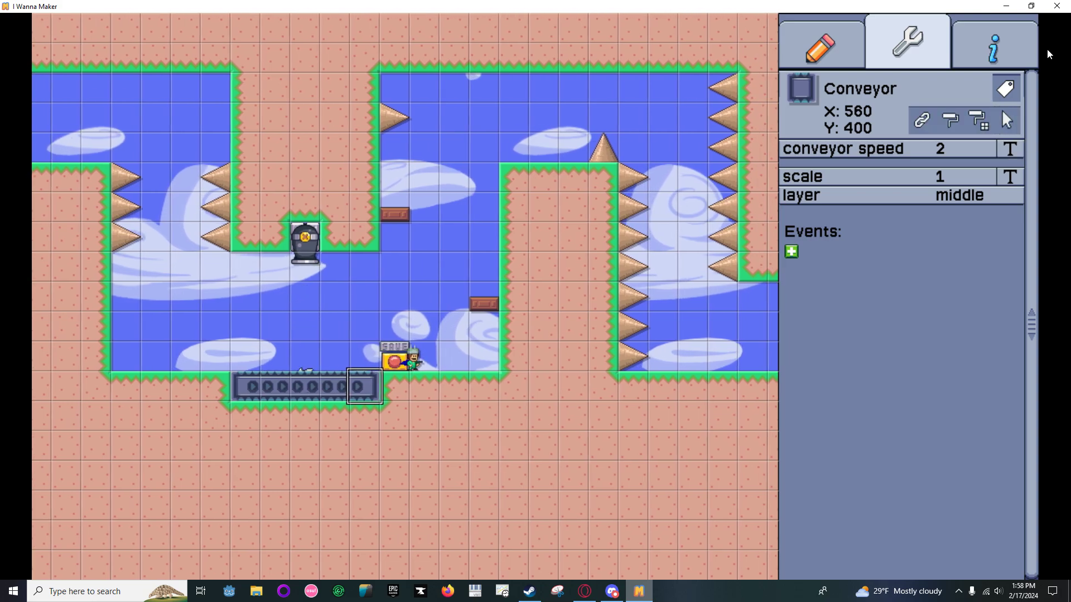
left_click(820, 48)
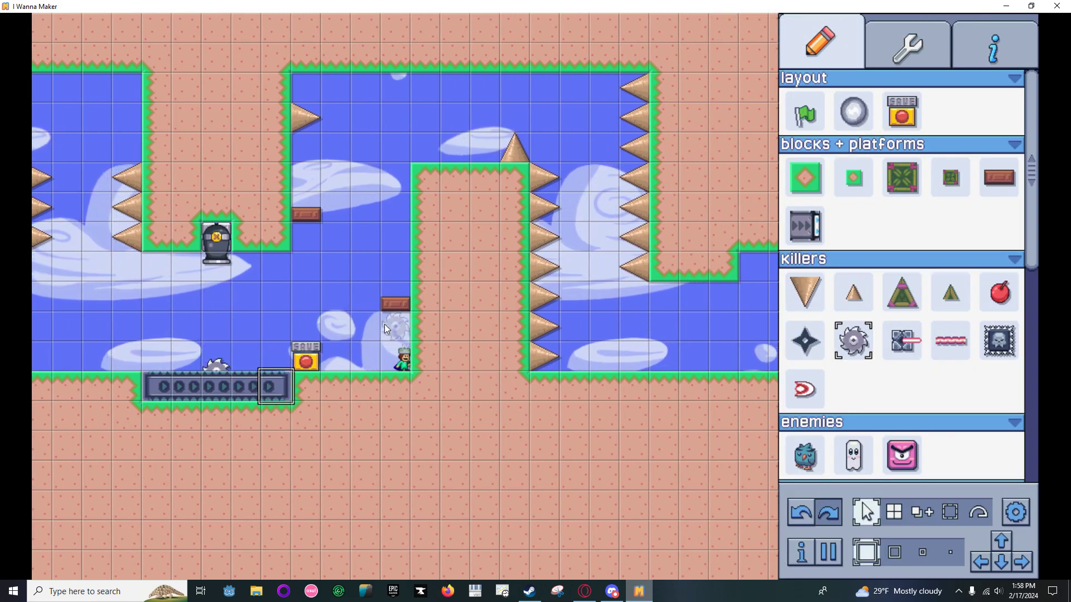
Delete the two brick platforms in the gap beside the tall block pillar.
scroll(920, 279, "down", 5)
left_click(950, 229)
key("Left")
right_click(448, 304)
right_click(364, 217)
key("Left")
Fill the gap beside the tall pillar with dark blue water, extending it down to the floor.
left_click(894, 513)
key("Left")
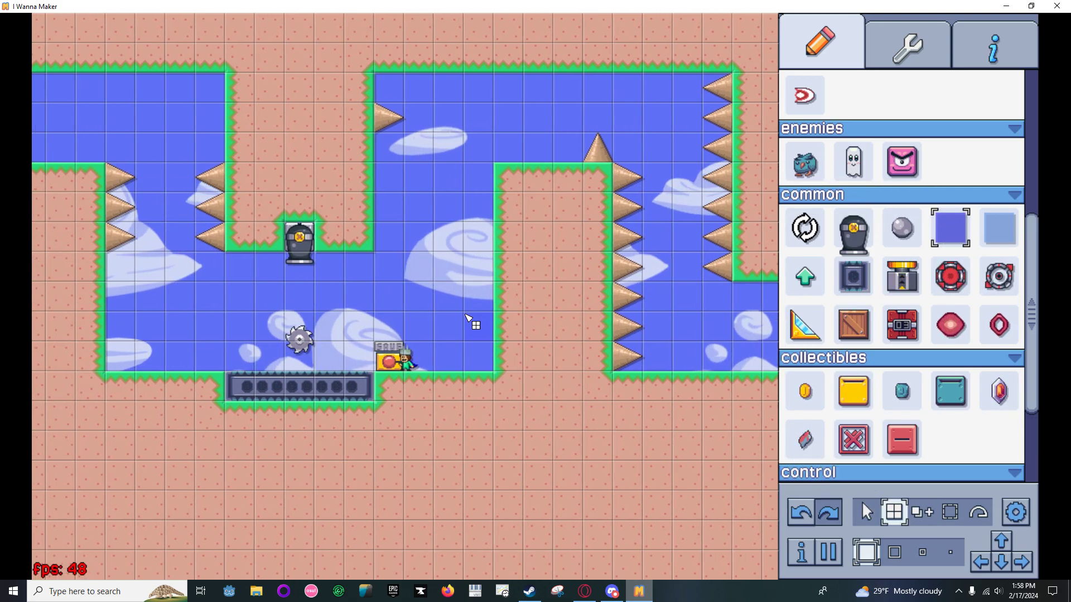
left_click_drag(488, 306, 388, 168)
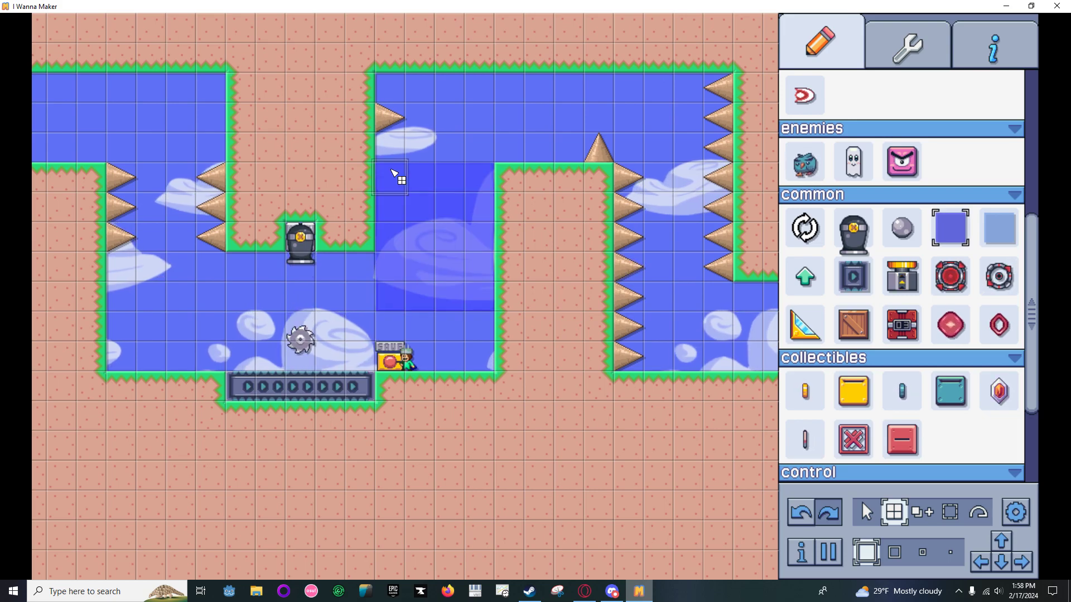
key("Right")
scroll(717, 313, "down", 1)
key("Left")
scroll(614, 308, "up", 1)
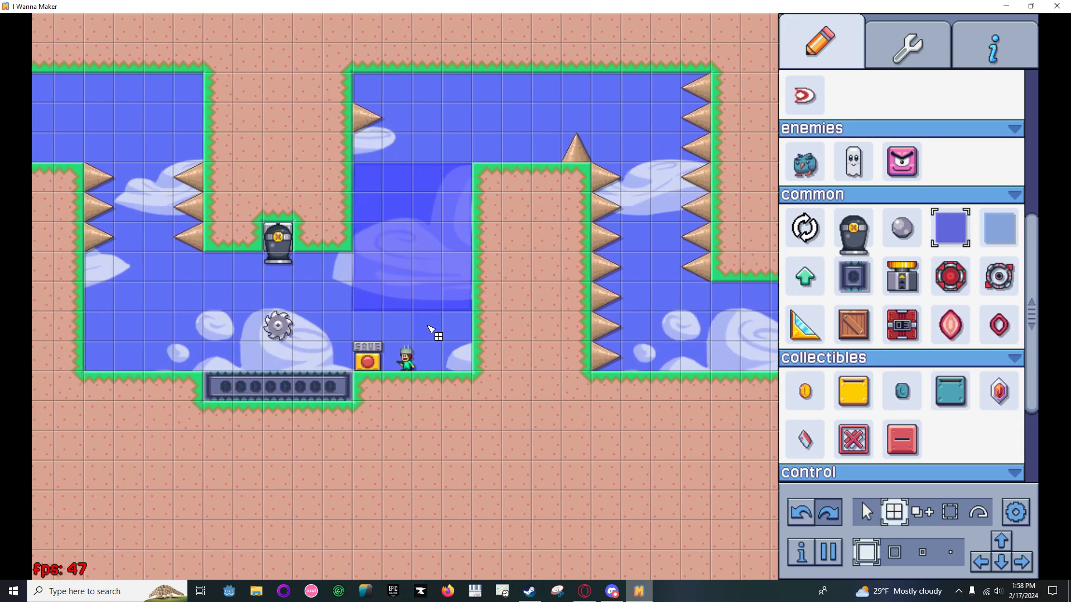
left_click_drag(434, 332, 450, 360)
Undo both water fills beside the pillar.
scroll(892, 329, "up", 5)
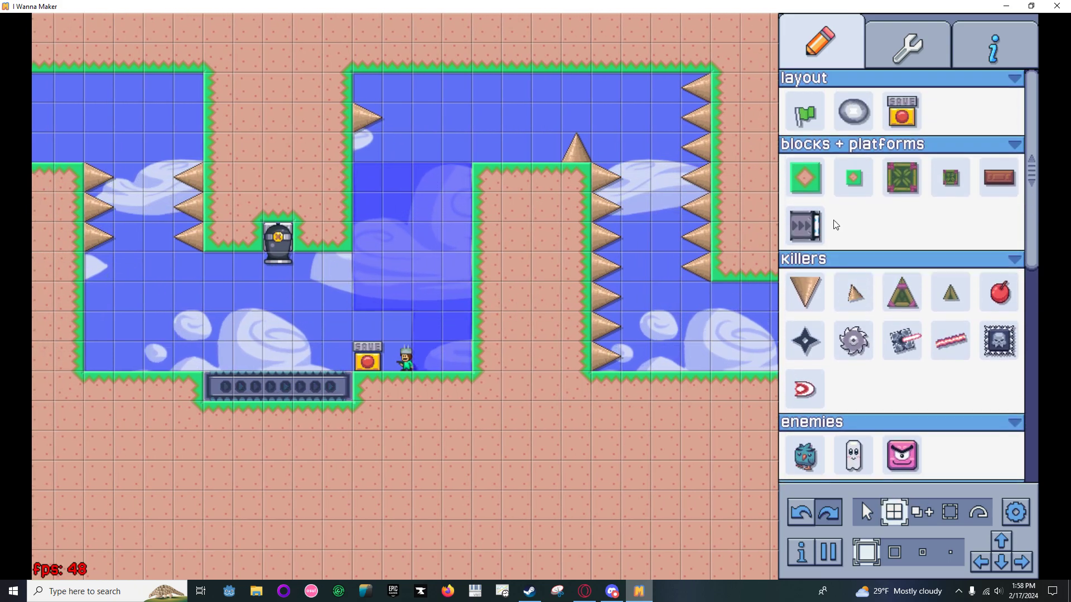
left_click(804, 177)
key("ctrl+z")
key("ctrl+z")
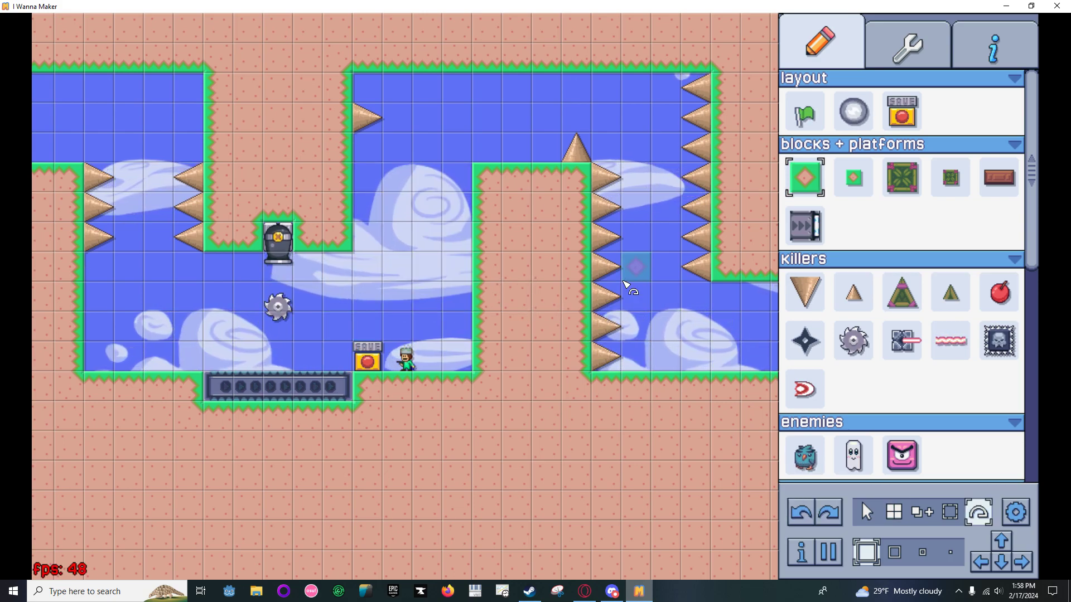
Fill a narrow column of dark blue water along the pillar's near wall.
scroll(891, 339, "down", 5)
key("Right")
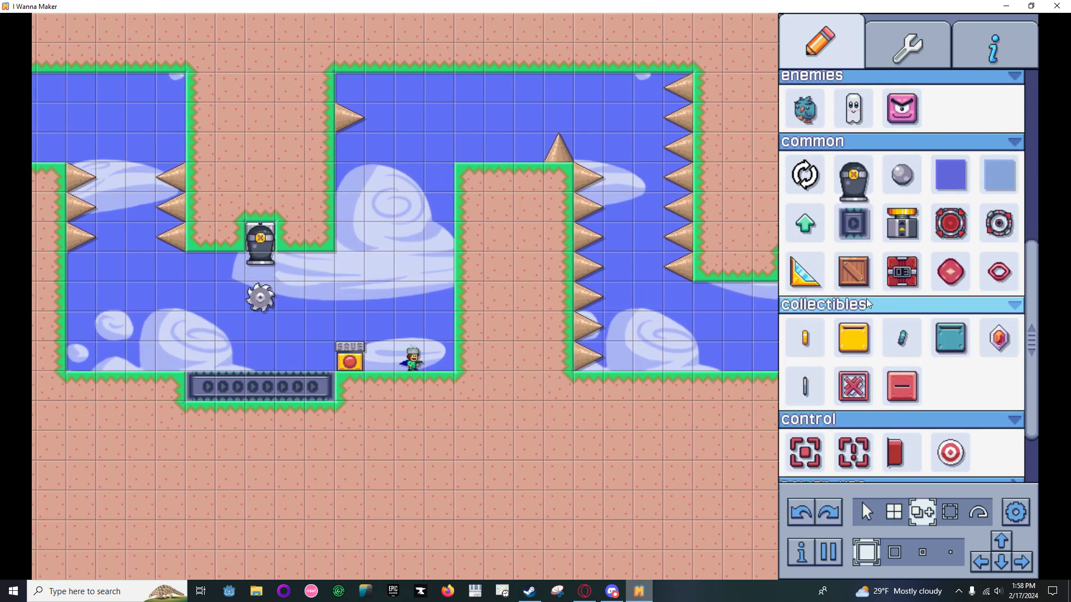
left_click(964, 179)
key("Left")
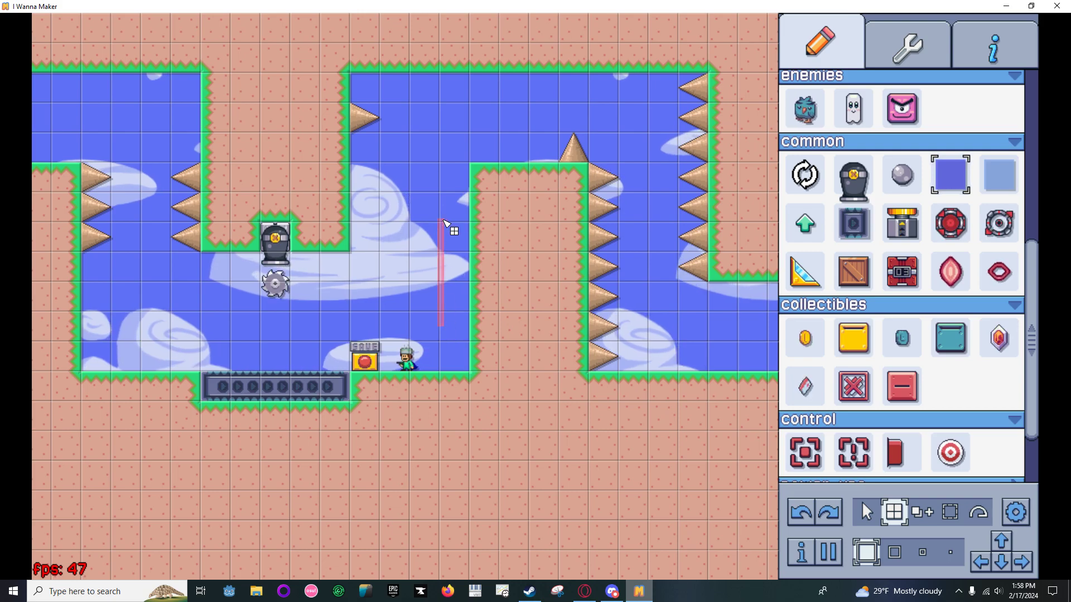
left_click_drag(445, 320, 469, 178)
Test the dark water by swimming the player up and down the column.
key("Right")
key("shift")
key("Left")
key("Right")
key("shift")
key("Left")
key("shift")
key("shift")
key("shift")
key("Left")
Replace the dark water column along the pillar with light blue water.
left_click_drag(457, 167, 449, 352)
left_click(999, 175)
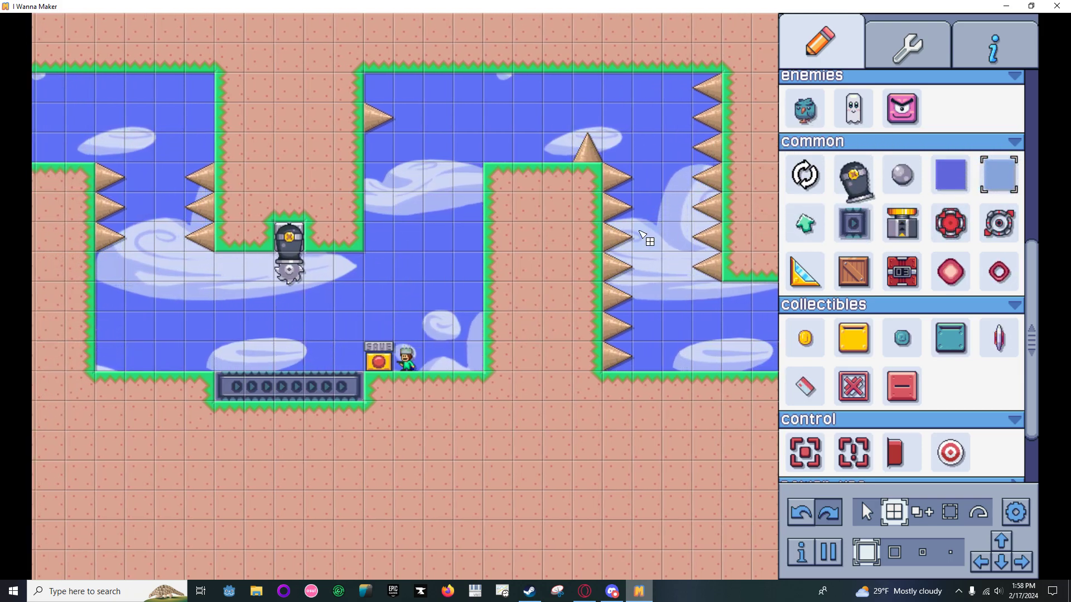
left_click_drag(471, 186, 470, 315)
Test the light water by swimming the player above the pillar, and clear the water column.
key("Right")
key("shift")
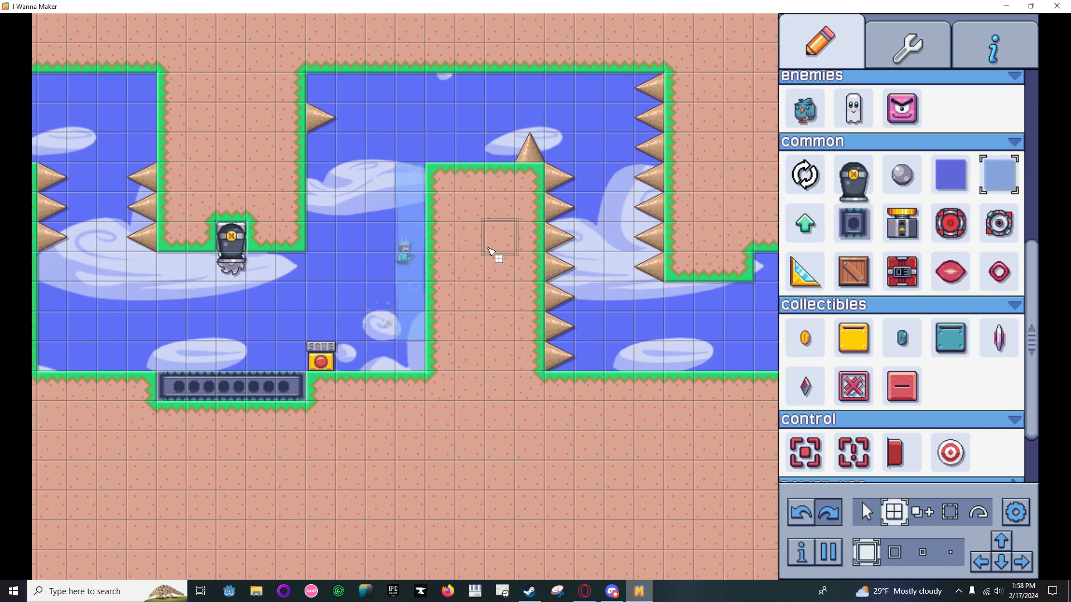
key("shift")
key("shift")
key("Left")
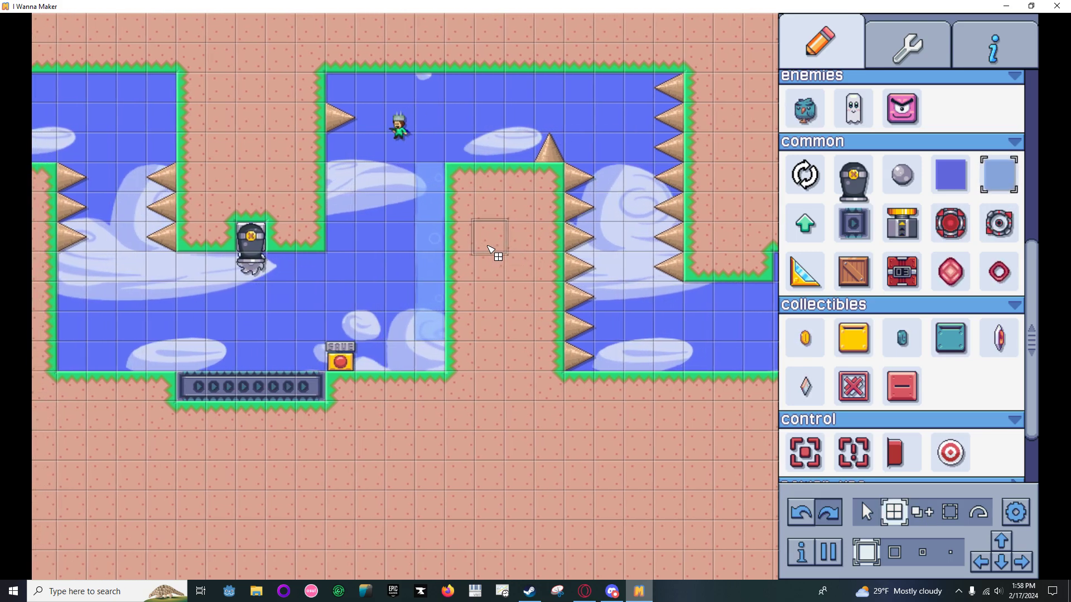
key("Right")
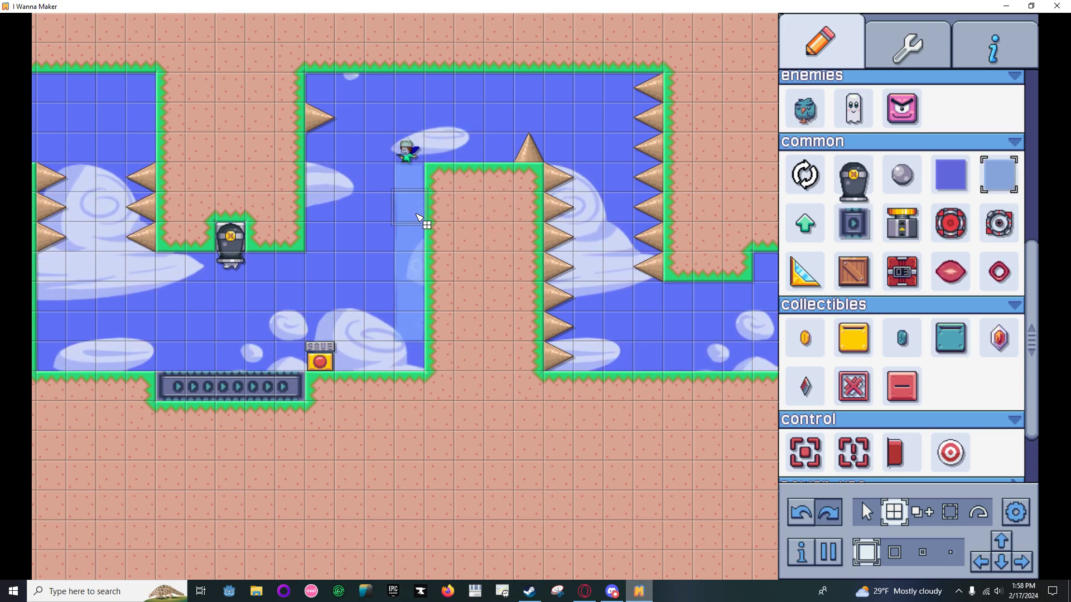
left_click_drag(379, 314, 407, 344)
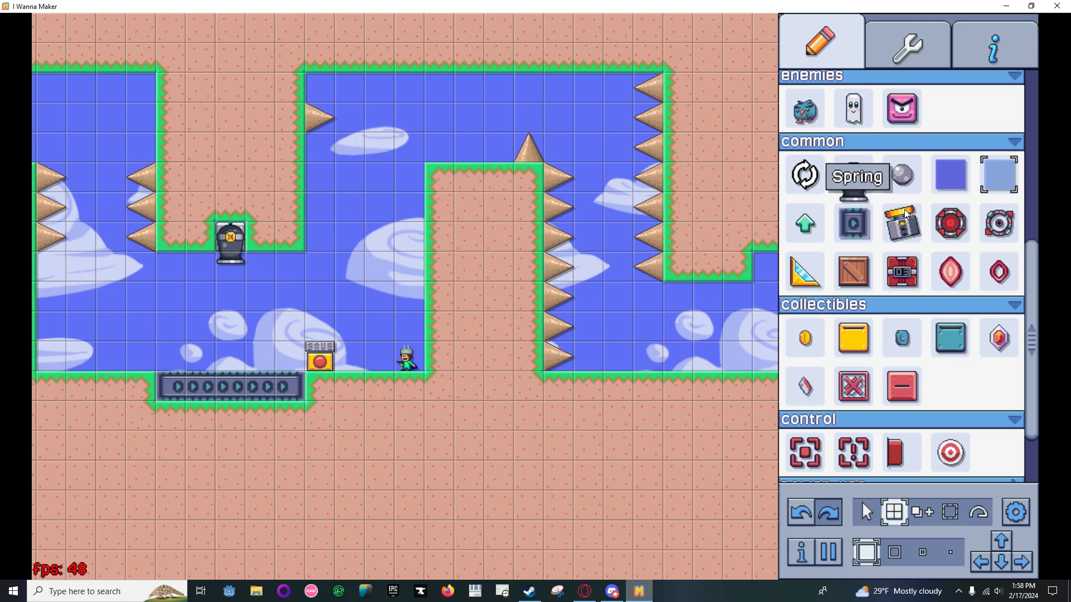
Place two jump refreshers at different heights in the gap beside the pillar.
left_click(805, 223)
right_click(415, 282)
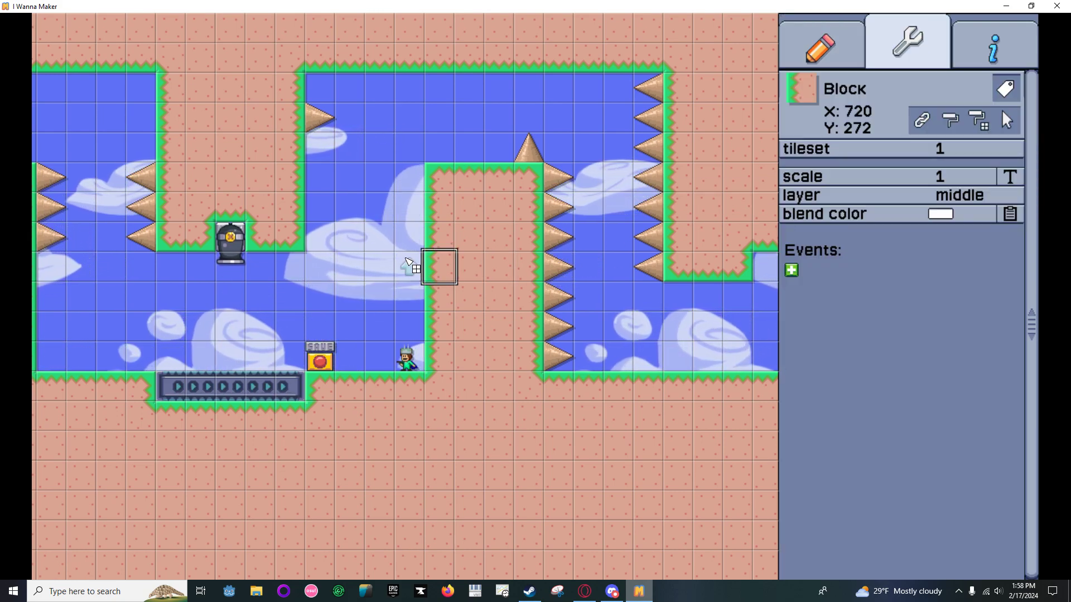
left_click(410, 211)
left_click(384, 273)
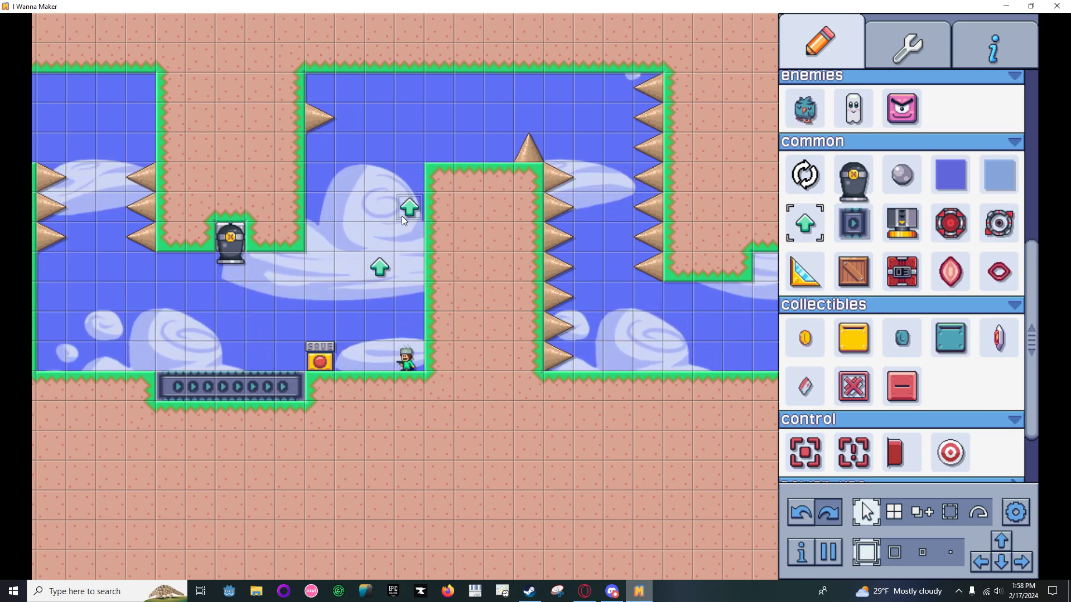
Raise the upper jump refresher to near the pillar's top and test it with repeated jumps.
left_click_drag(402, 217, 404, 241)
key("shift")
key("shift")
key("shift")
left_click_drag(410, 208, 411, 190)
key("shift")
key("shift")
key("shift")
key("shift")
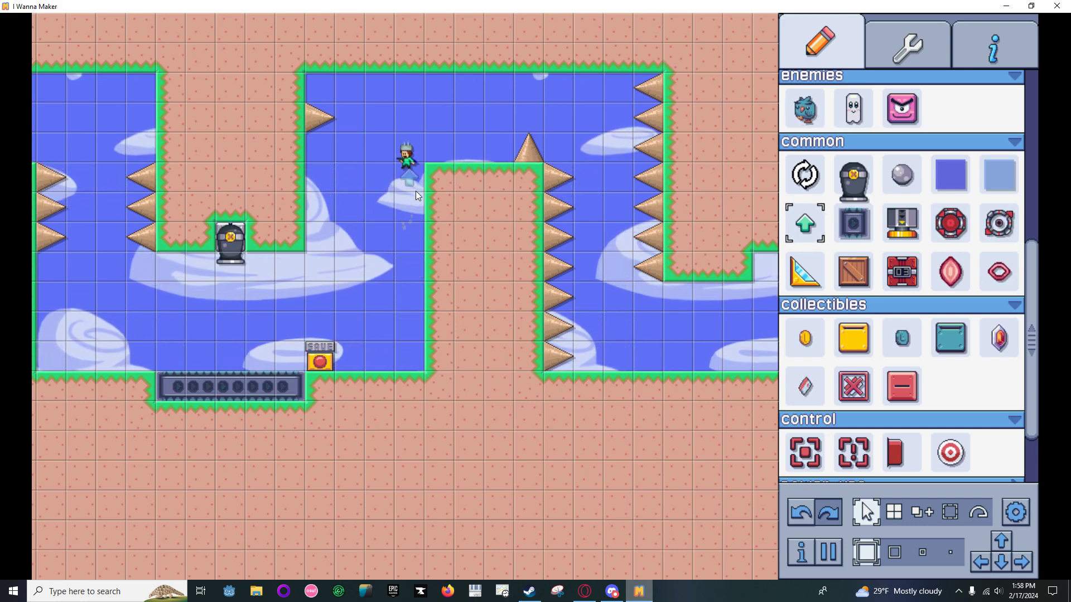
Return the player to the save point and place a spring in the floor at the pillar's foot.
key("Right")
key("shift")
key("Left")
key("r")
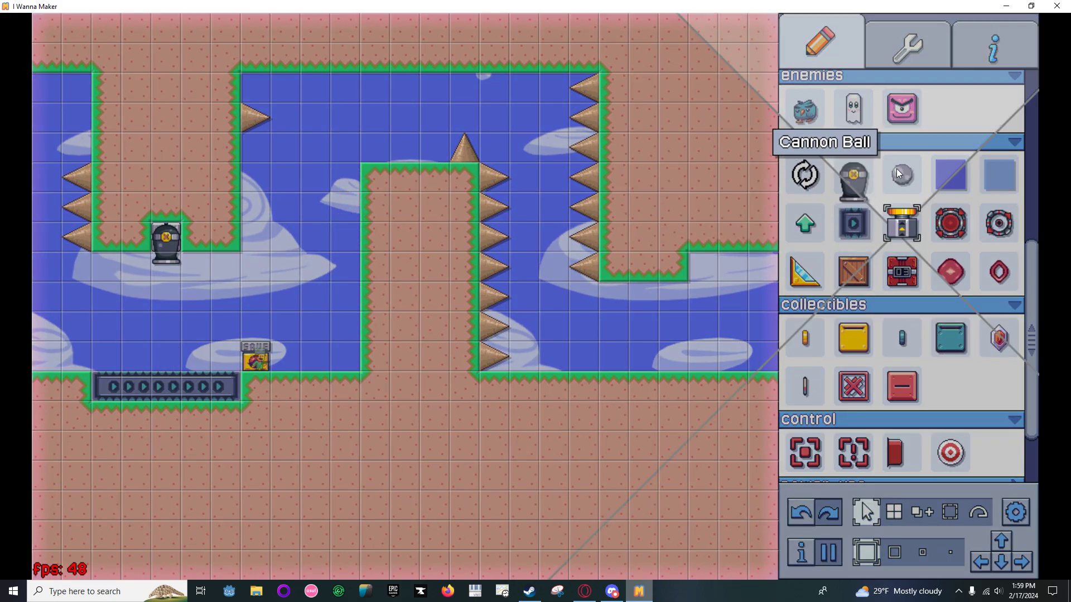
left_click_drag(896, 169, 894, 168)
left_click(339, 385)
Place a jump refresher beneath the low ledge past the spiked shaft and view its properties.
left_click(805, 223)
left_click(683, 294)
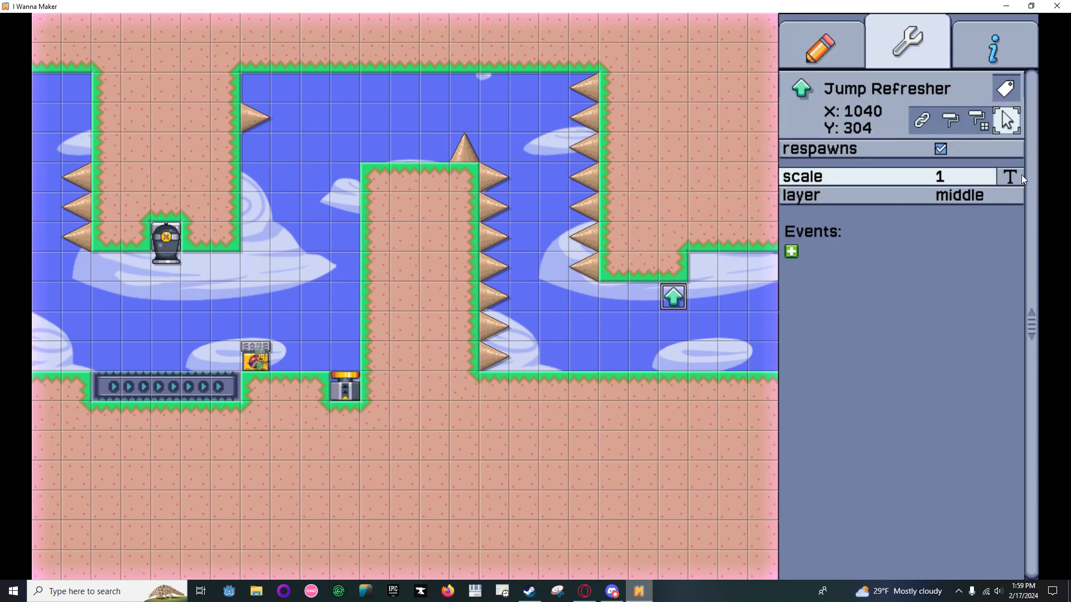
left_click(678, 268)
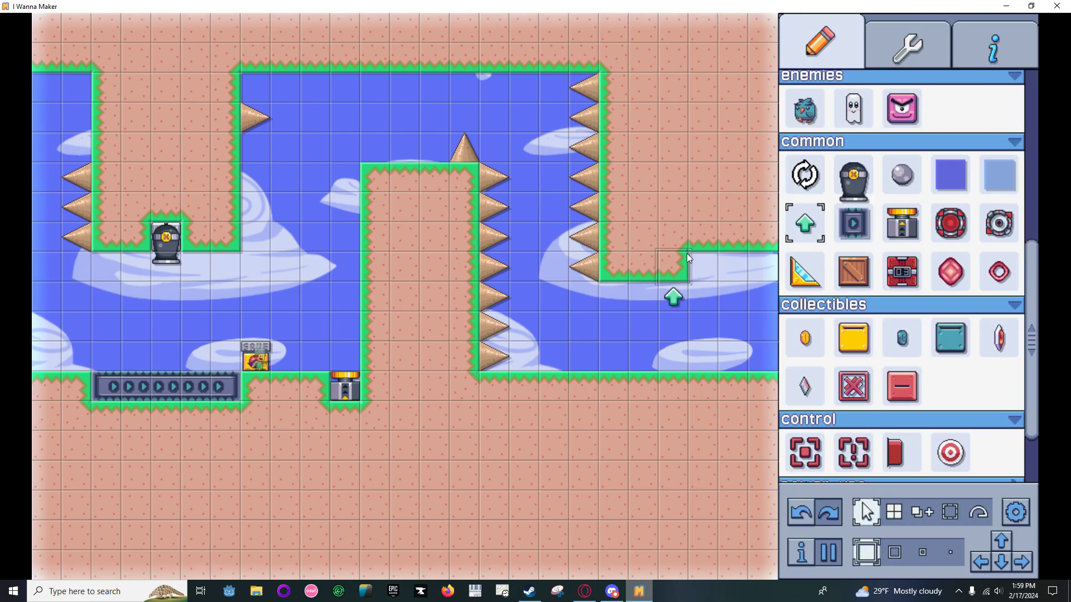
Test the spring, set its spring force to weak, and bounce the player on it again.
key("shift")
key("Right")
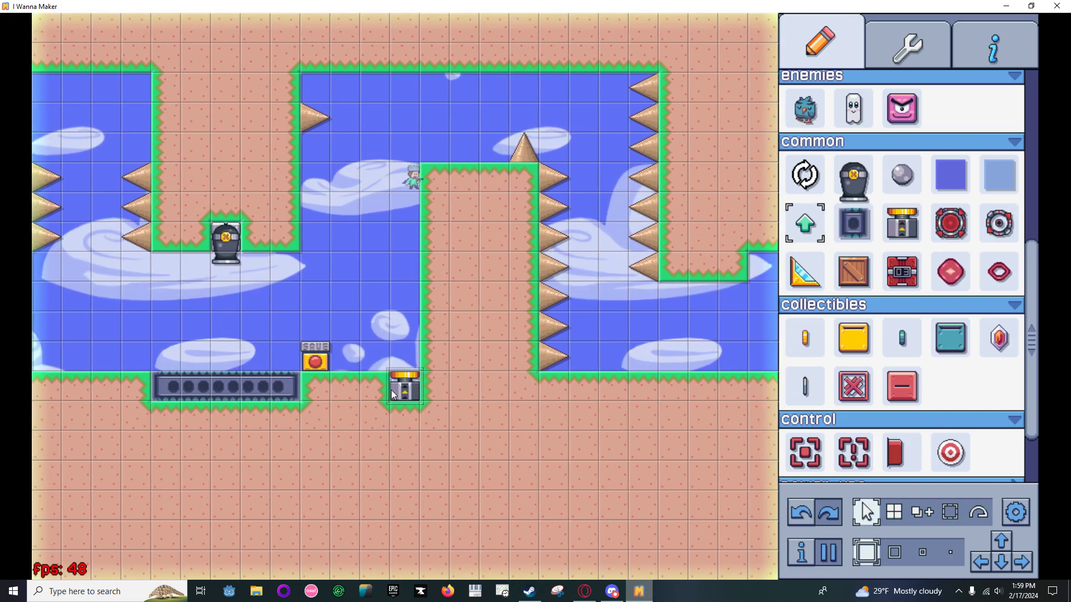
left_click(392, 394)
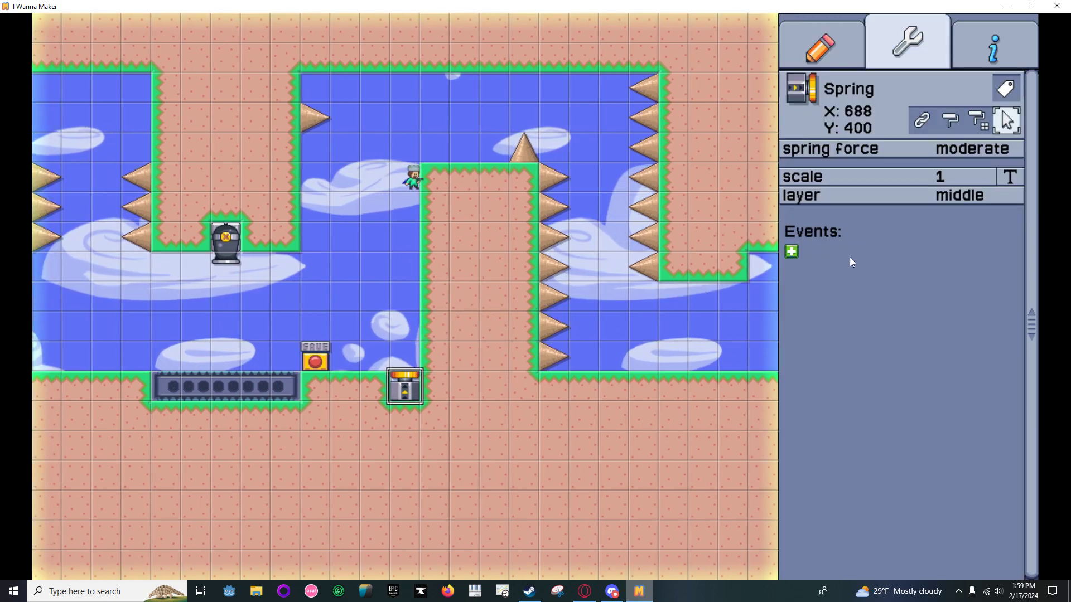
left_click(831, 149)
left_click(828, 154)
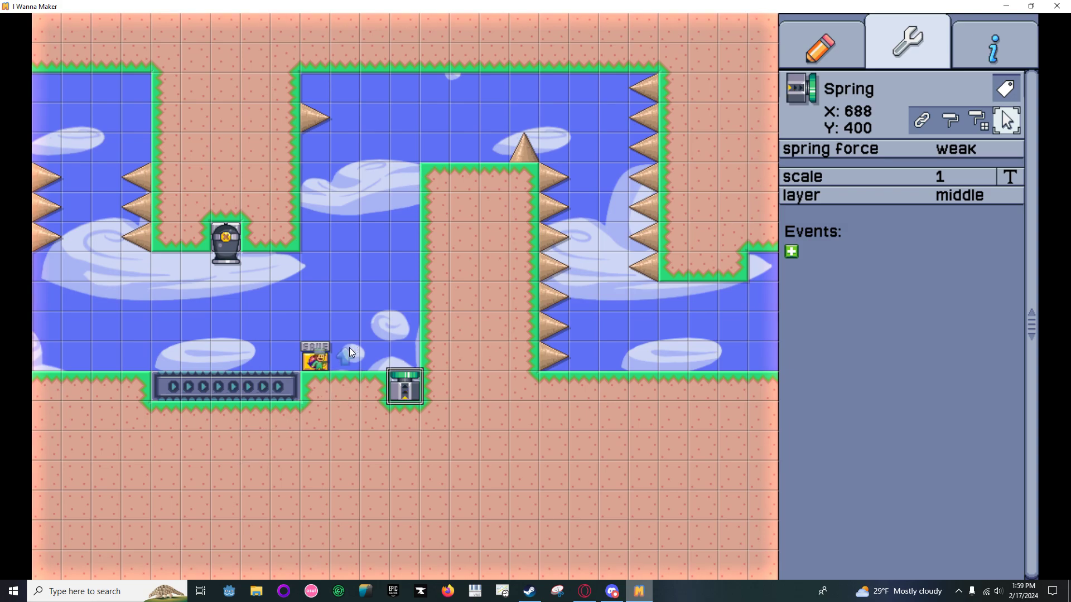
key("Return")
key("Right")
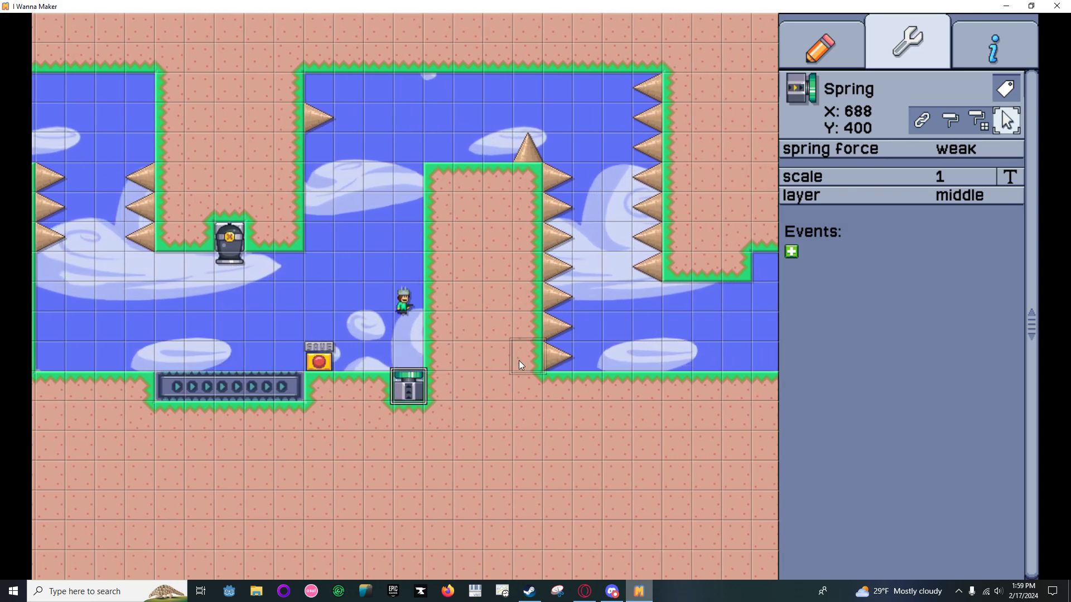
Set the spring's force to strong and bounce the player over the pillar to the floor beyond.
left_click(823, 149)
left_click(832, 193)
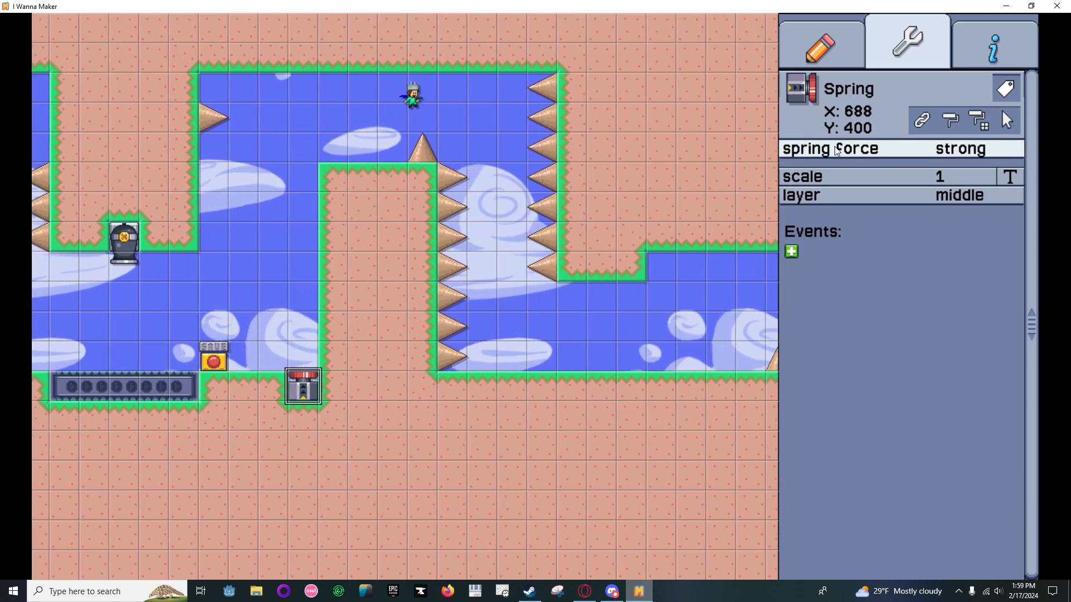
key("r")
key("Right")
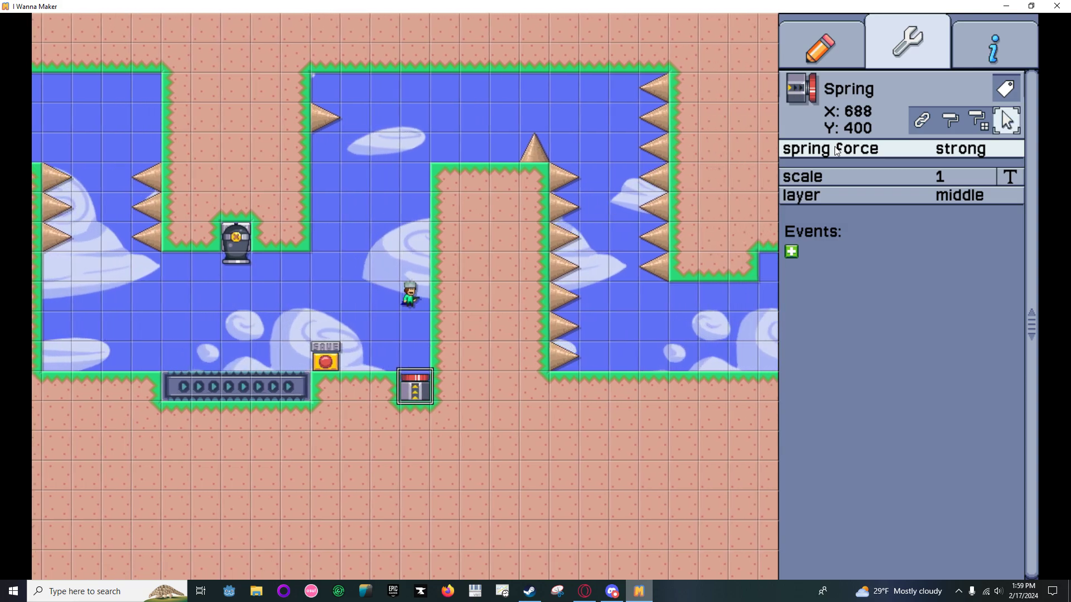
key("Right")
key("shift")
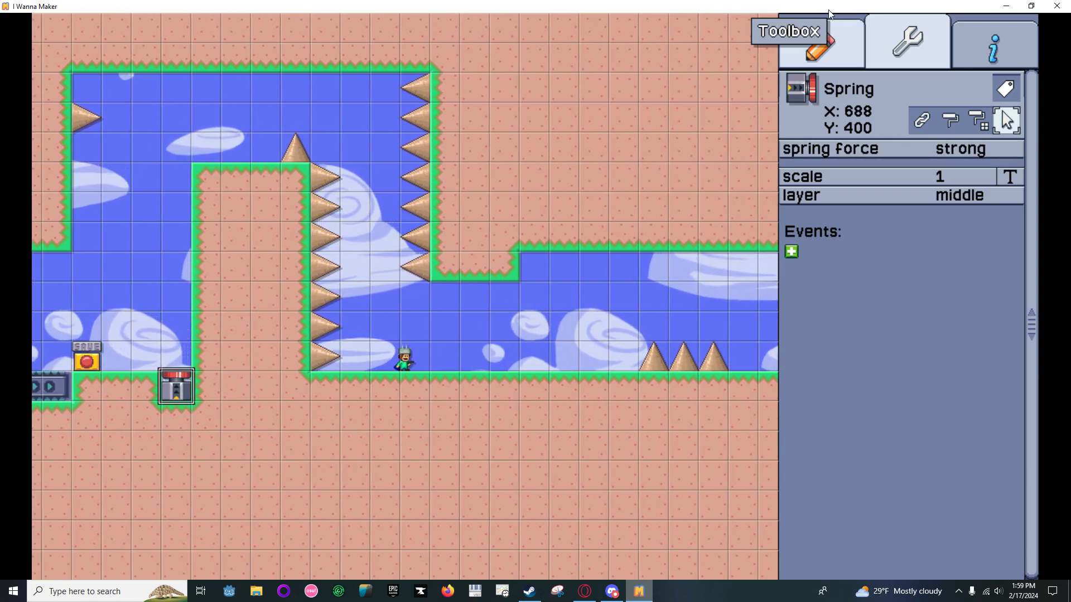
Place triangular mirror pieces on the floor before the three spikes and on the ceiling directly above.
left_click(817, 50)
scroll(969, 238, "down", 2)
left_click(803, 190)
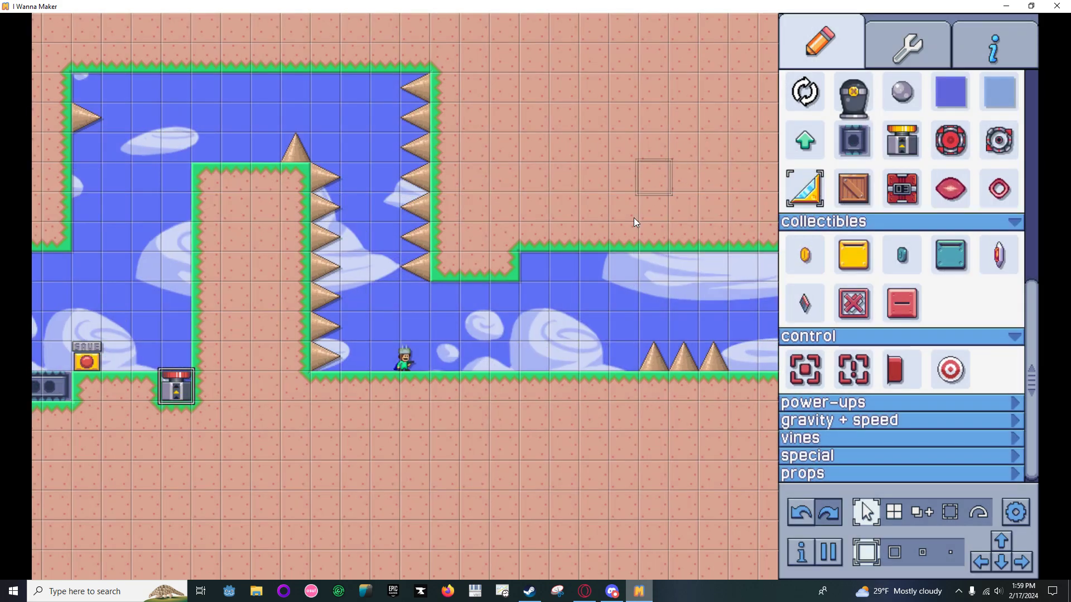
left_click(590, 363)
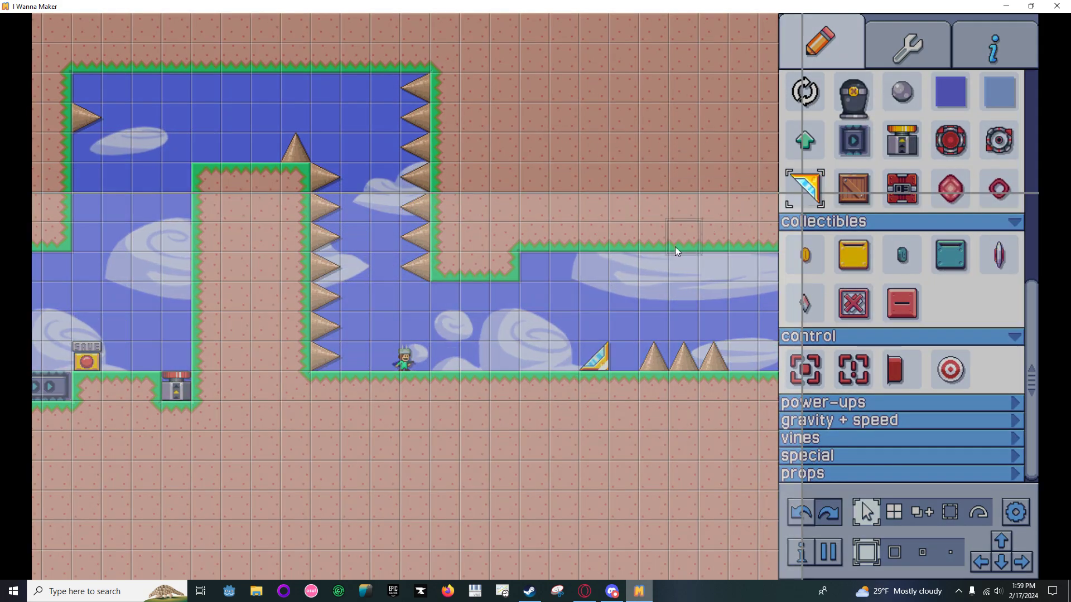
left_click(597, 268)
left_click(895, 368)
left_click(542, 265)
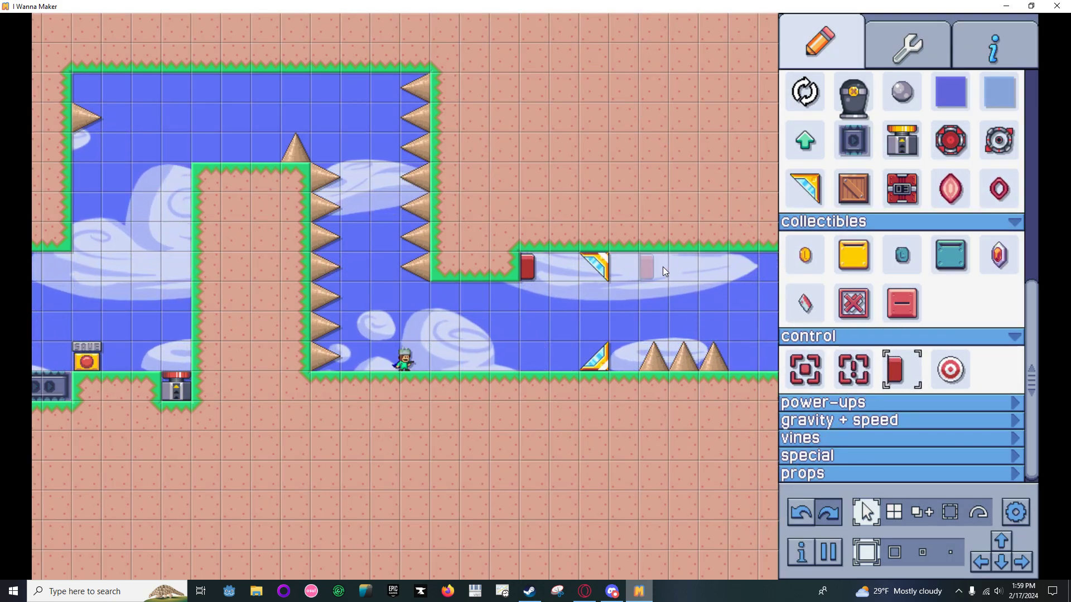
right_click(529, 268)
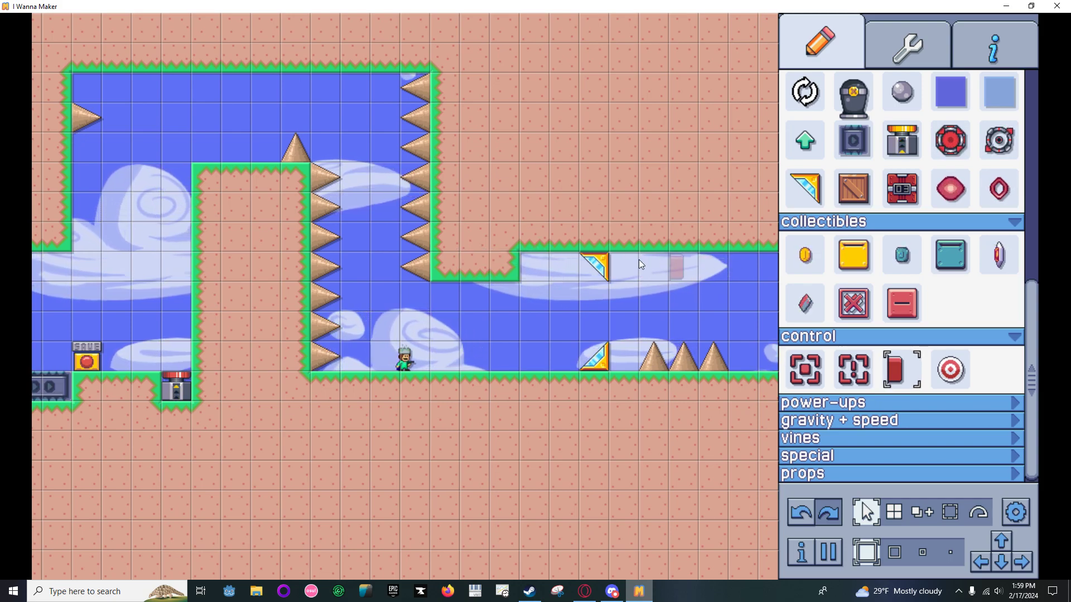
Add three more triangular mirror pieces around the player: in the ceiling corner, below it, and beside the wall spikes.
key("Right")
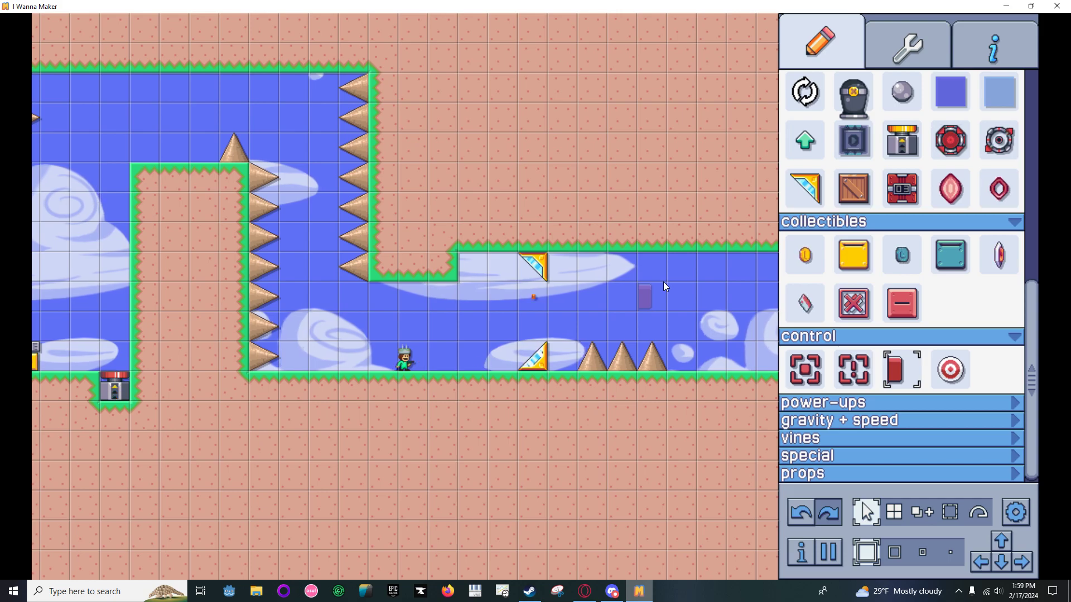
left_click(805, 188)
left_click(471, 266)
left_click_drag(812, 206, 695, 96)
left_click(477, 324)
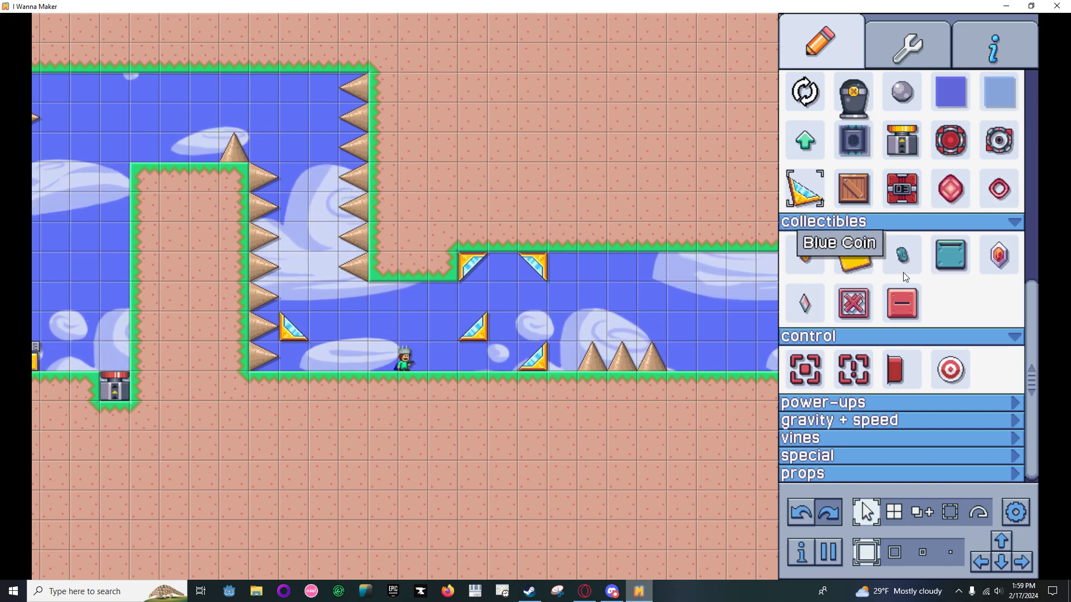
left_click(902, 188)
left_click(292, 87)
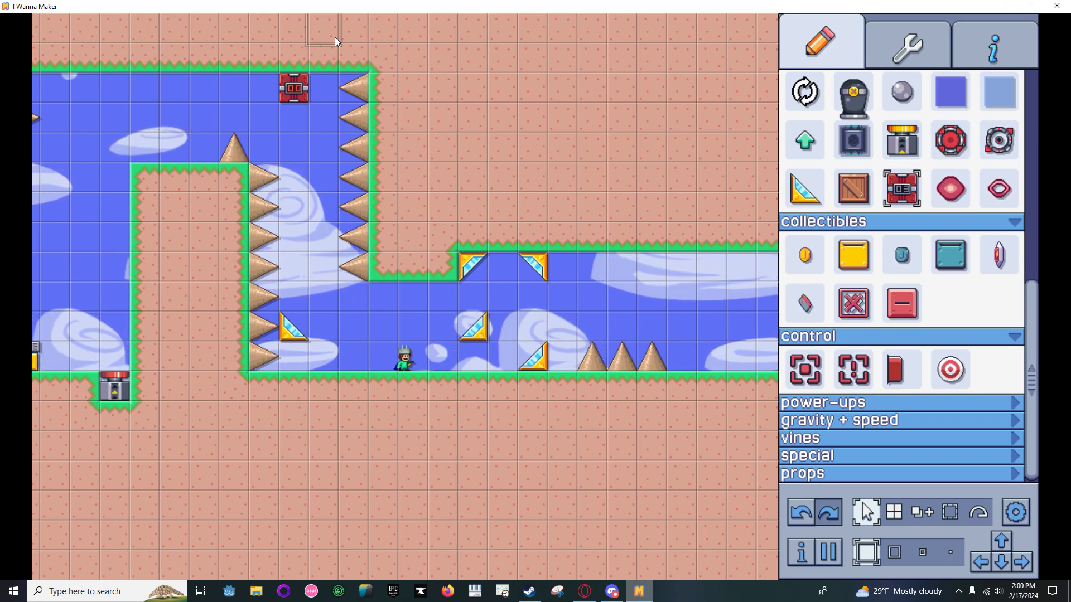
right_click(295, 88)
key("space")
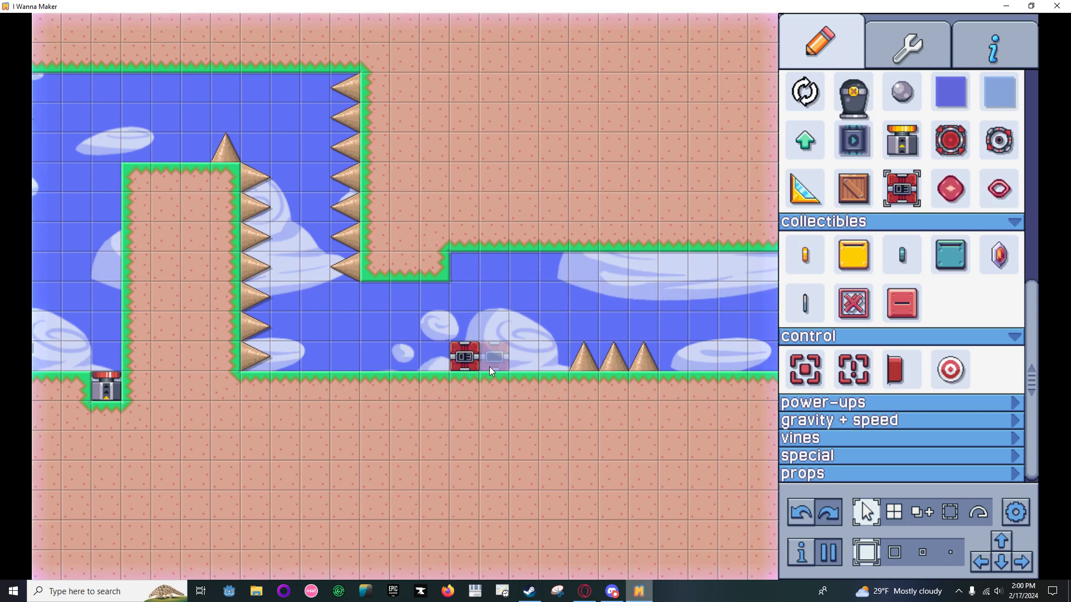
Set the burst type of the burst block on the floor before the spikes to explode.
left_click(472, 356)
left_click(858, 151)
left_click(858, 151)
left_click(839, 148)
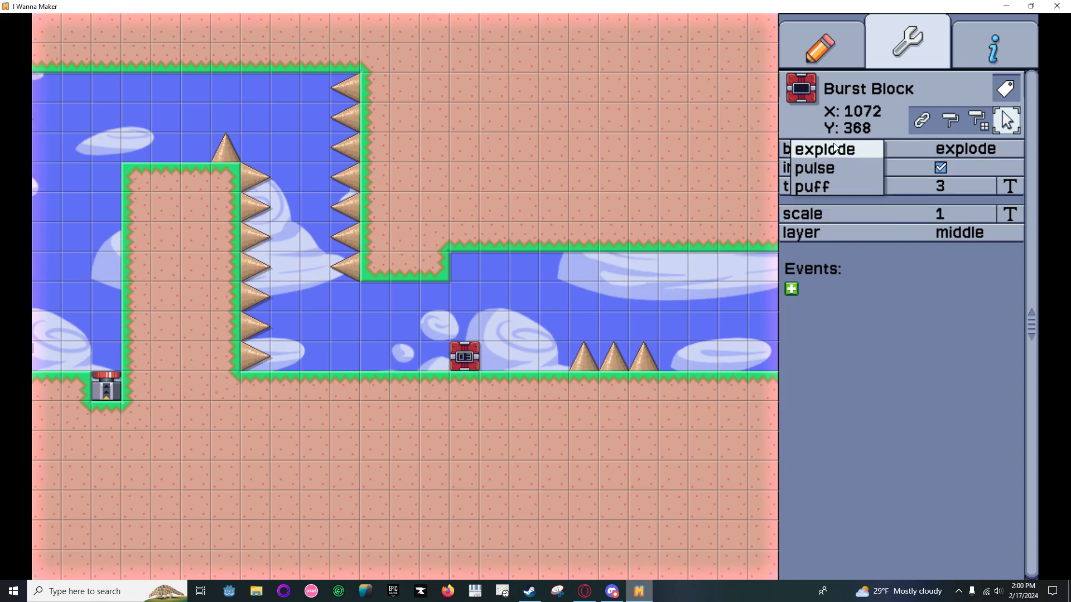
left_click(834, 148)
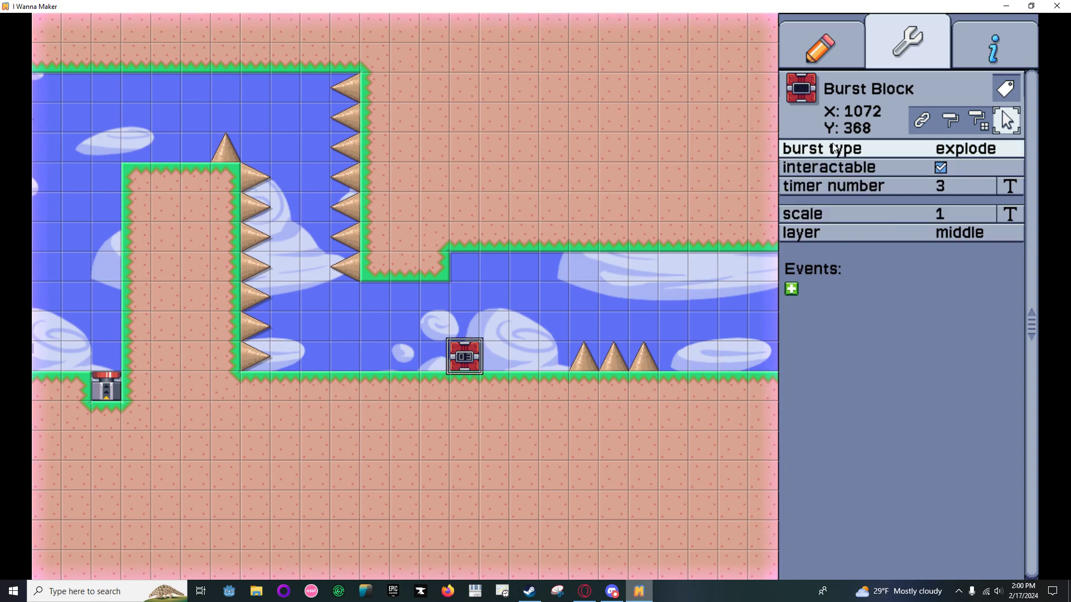
Keep the burst block's type on explode and playtest it by running the player up to the block.
left_click(833, 148)
left_click(831, 147)
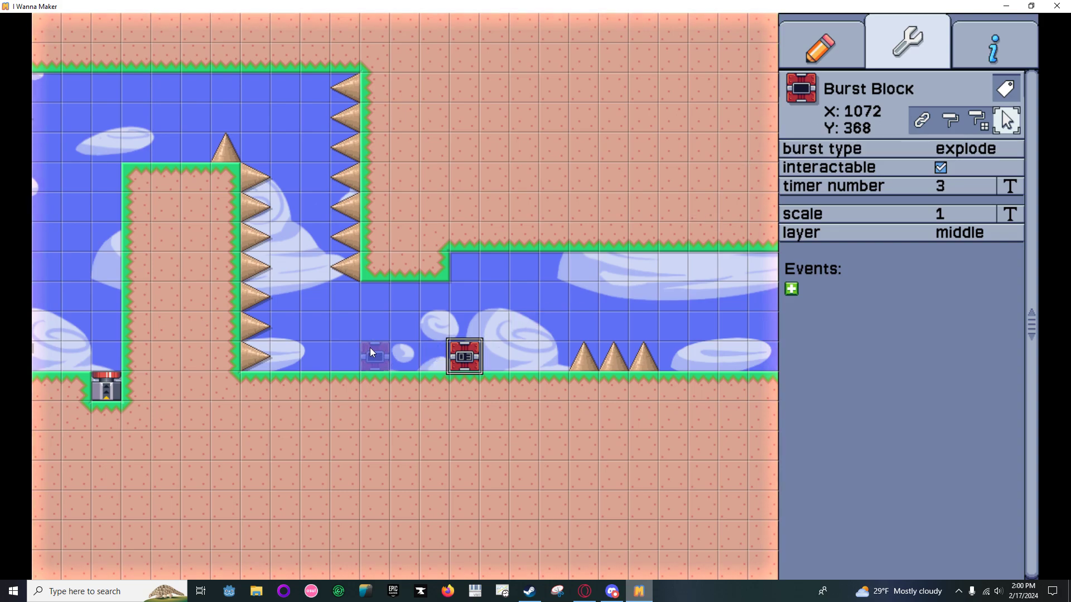
key("space")
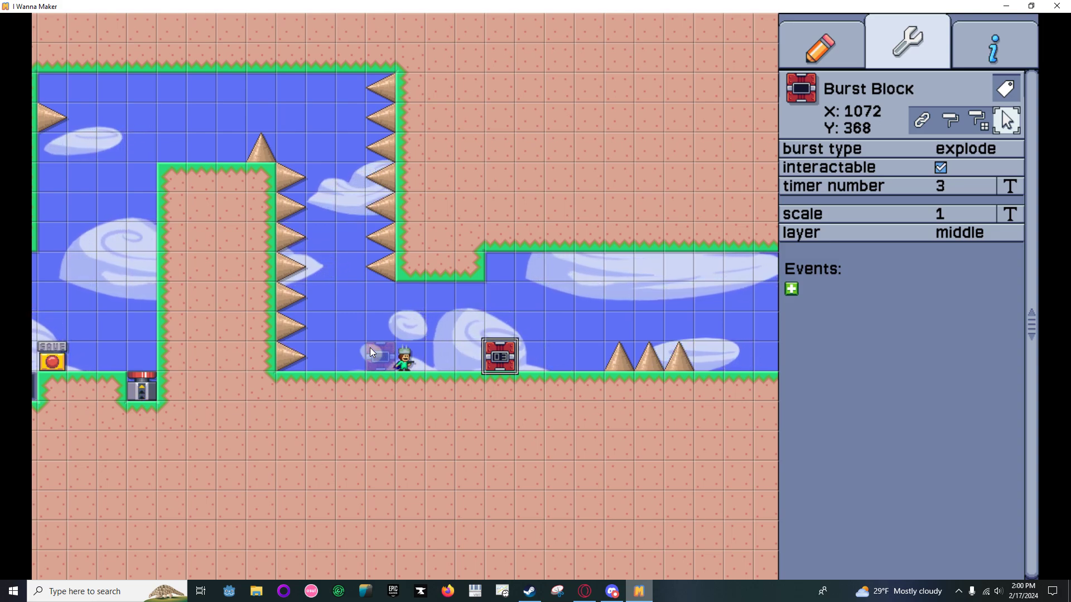
key("Right")
key("Right")
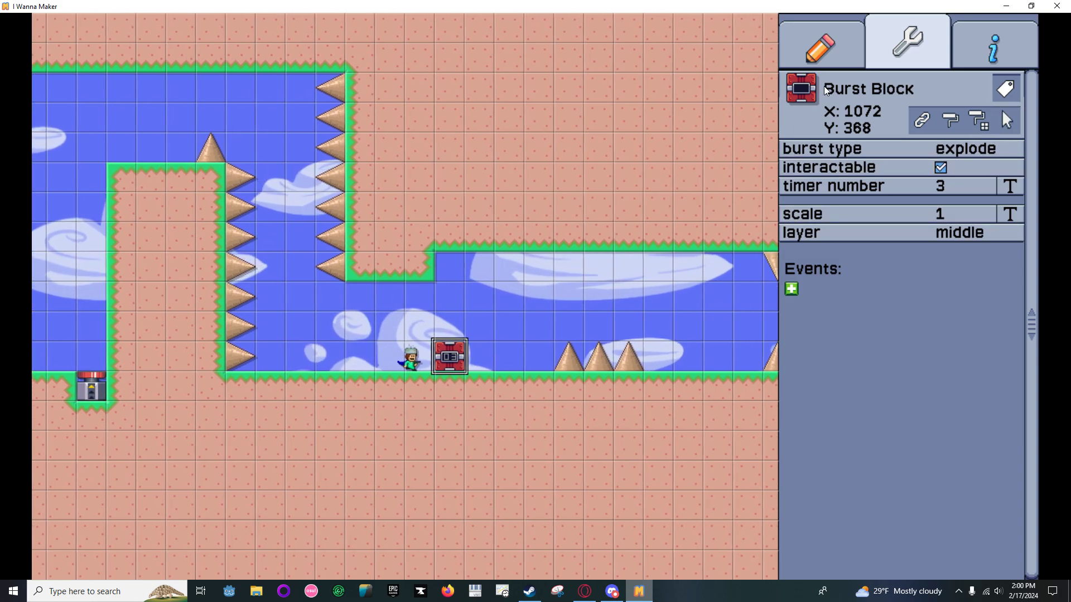
Place a second burst block just below the low ceiling section and delete it again.
left_click(819, 65)
left_click(480, 292)
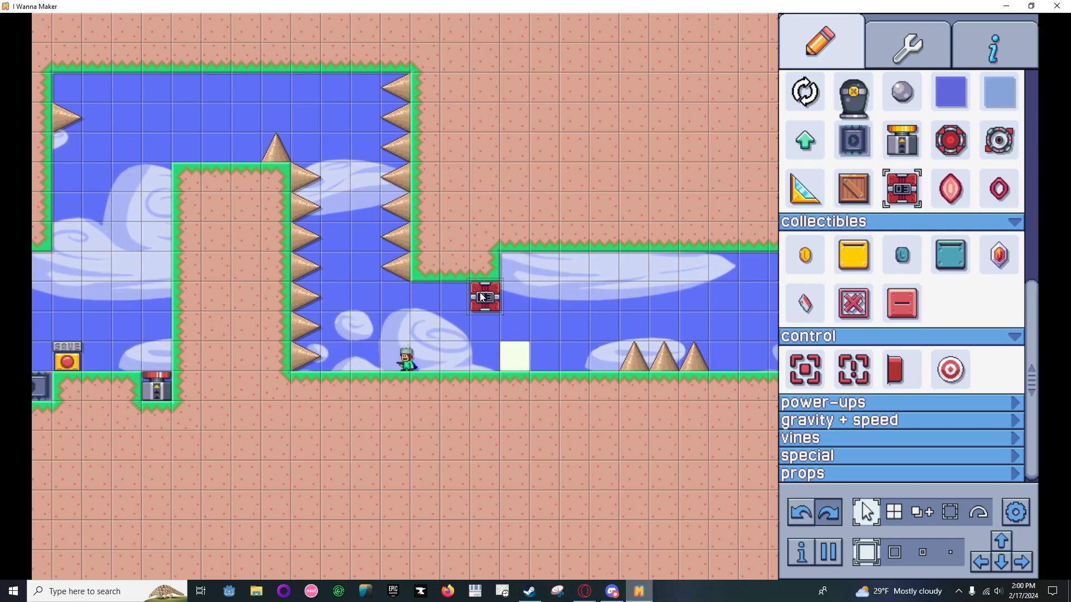
left_click(481, 300)
right_click(474, 300)
key("p")
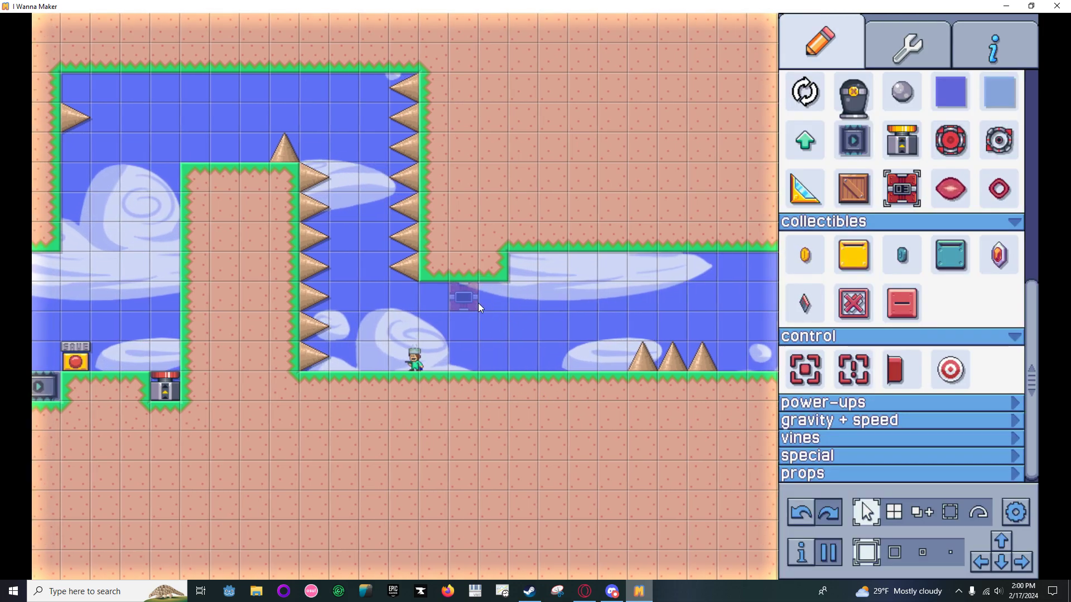
Set the floor burst block's burst type to pulse and playtest it by standing the player on top of it.
left_click(511, 355)
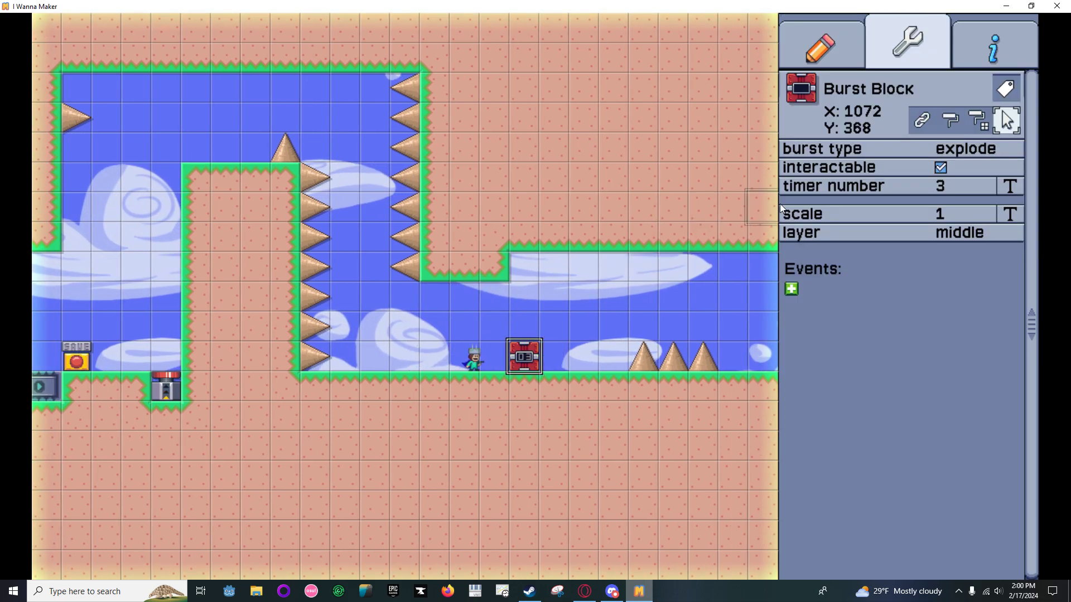
left_click(959, 150)
left_click(937, 168)
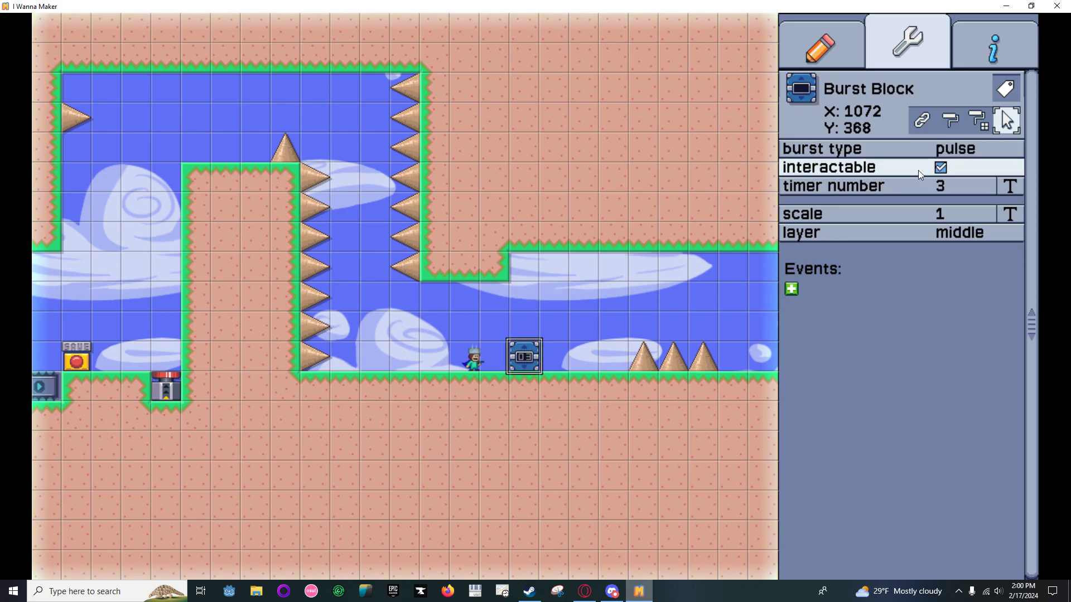
key("Right")
key("shift")
key("ctrl")
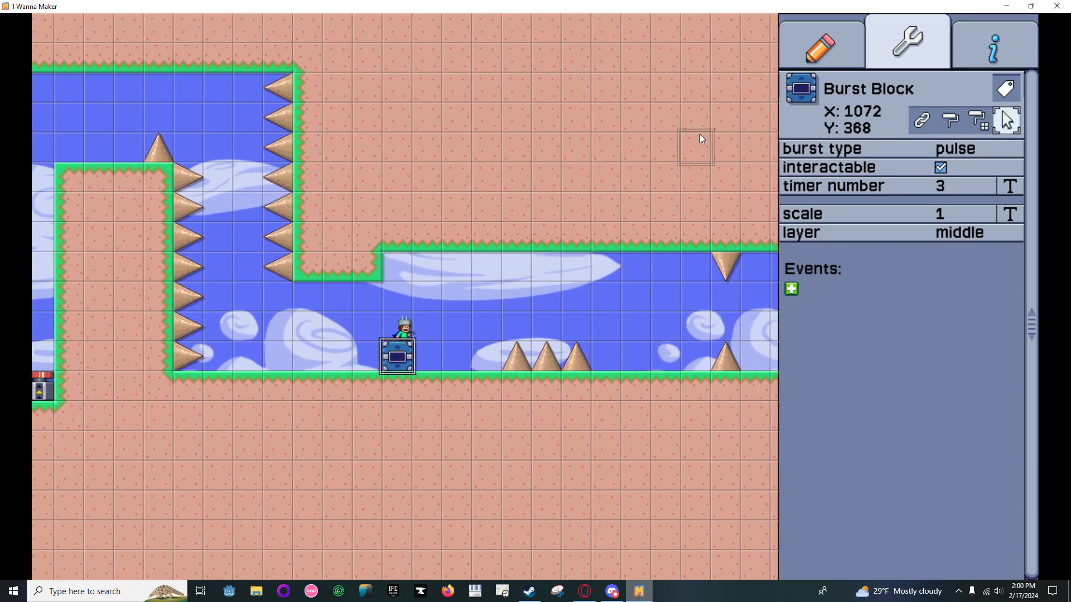
key("Left")
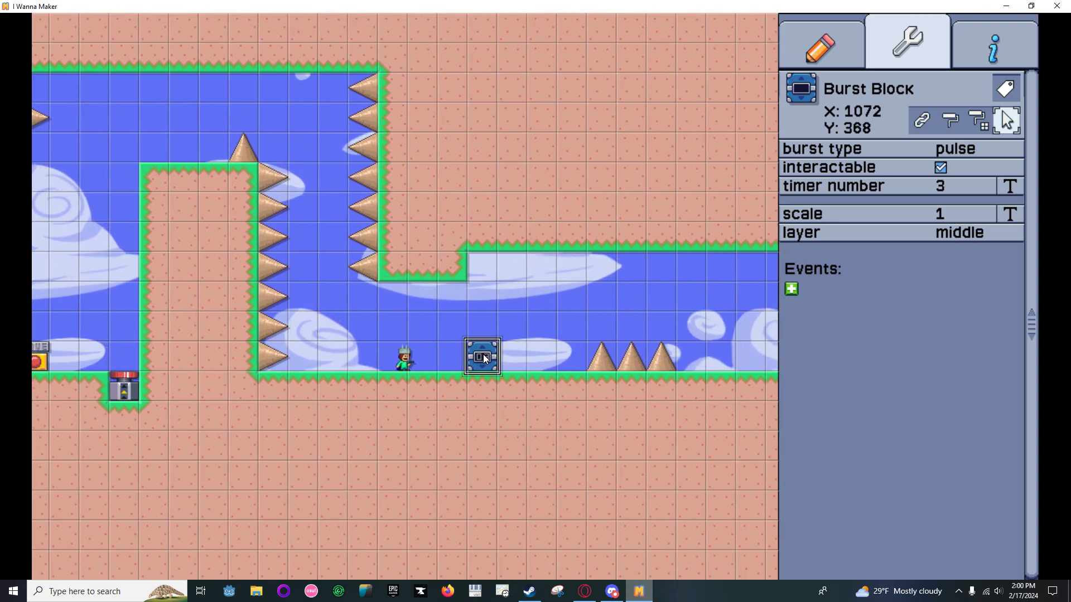
Switch the burst block to the yellow burst type and add more in a floor row and a column reaching the ceiling before the spikes.
left_click(956, 149)
left_click(955, 179)
left_click(819, 44)
mouse_move(512, 357)
left_mouse_down()
mouse_move(571, 357)
mouse_move(572, 294)
left_mouse_up()
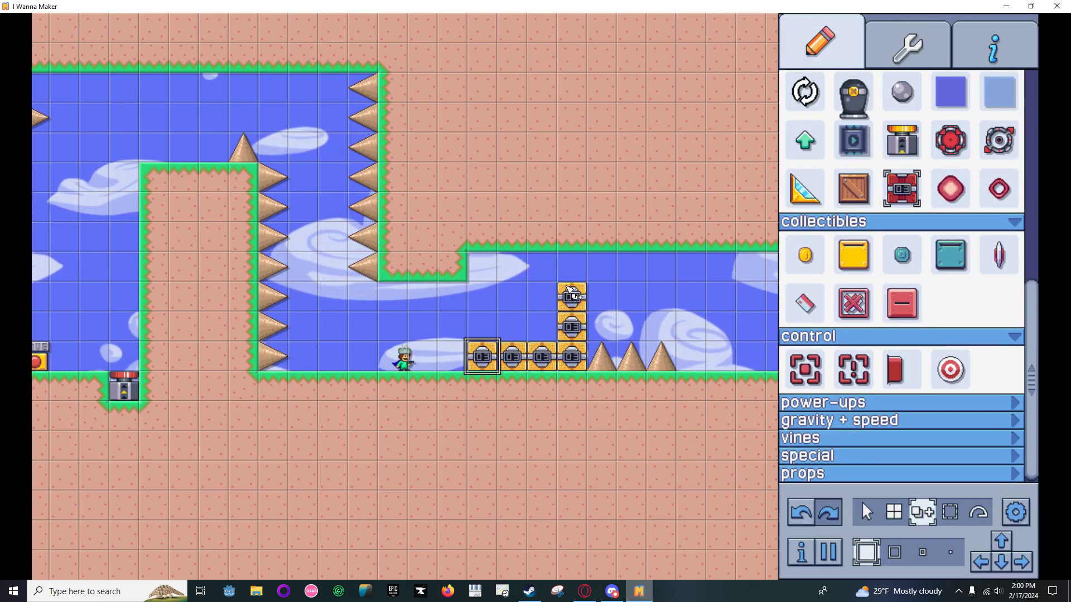
left_click(571, 276)
Playtest the yellow burst blocks by jumping the player onto the row and backing away as they go off.
key("d")
key("space")
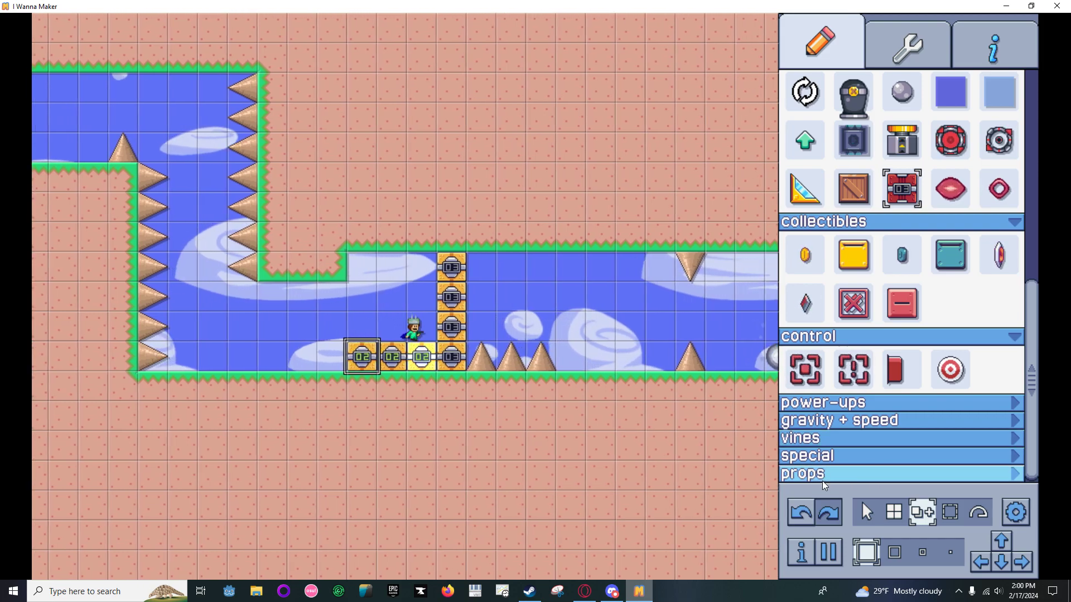
key("shift")
key("Left")
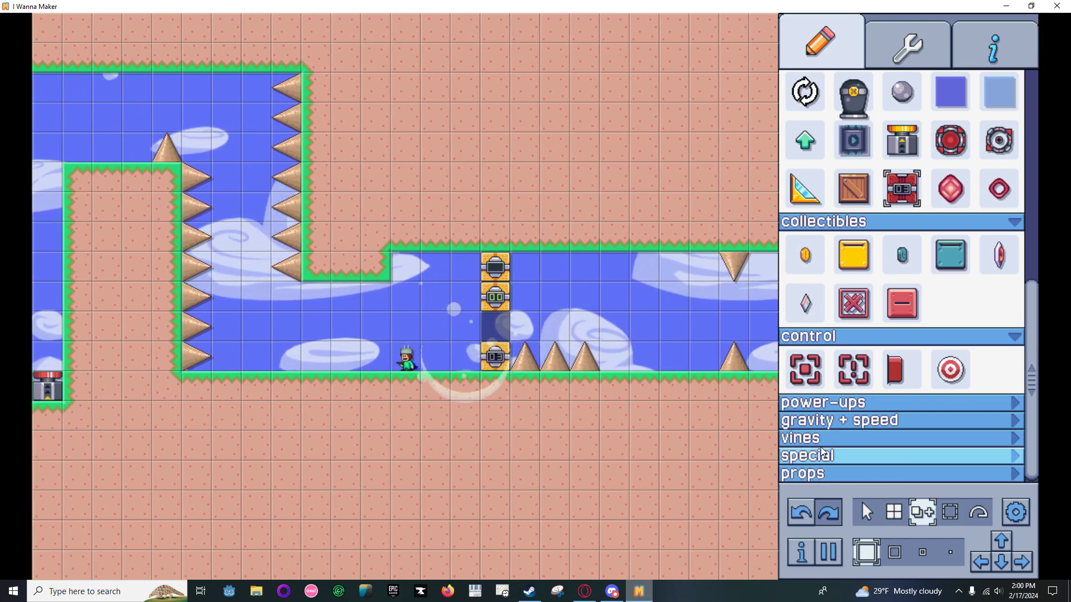
key("Right")
key("shift")
key("Left")
key("2")
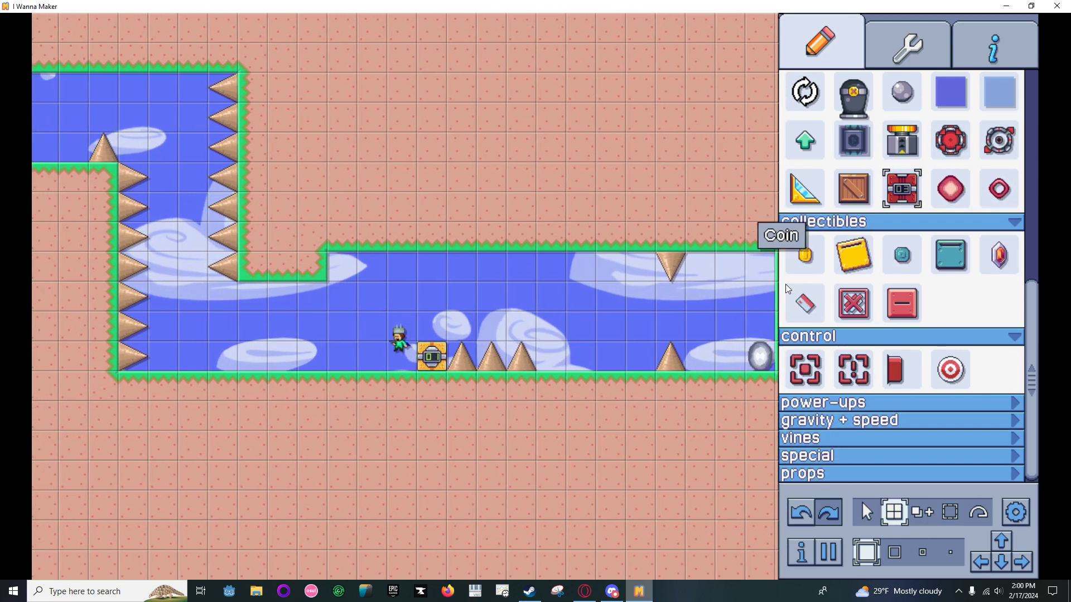
Return to the Pointer tool and playtest the corridor, taking the player over the three spikes to the area beside the orb.
left_click(865, 511)
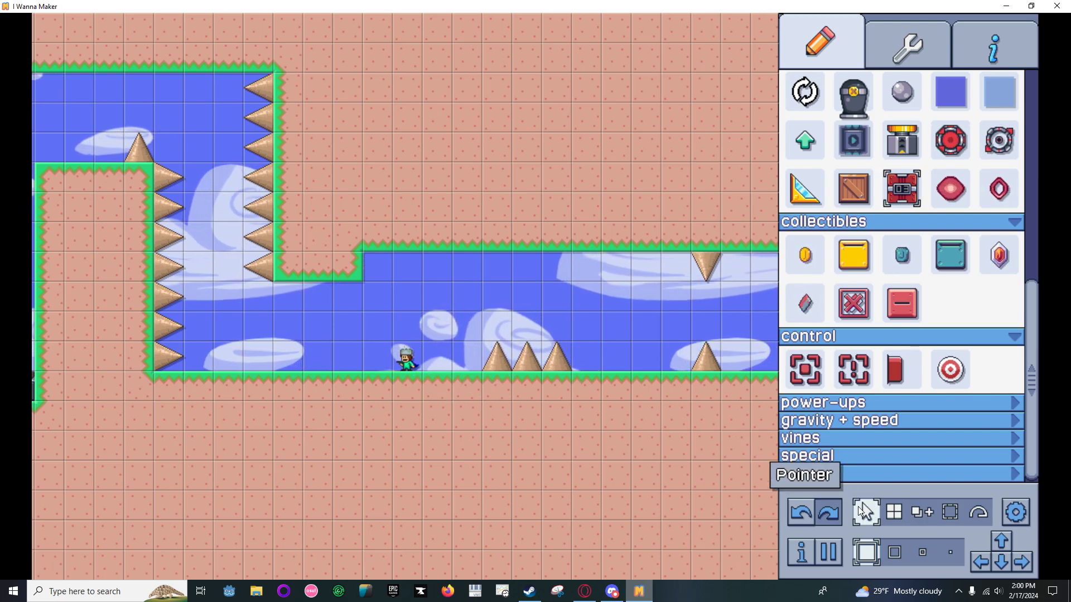
key("r")
middle_click(734, 349)
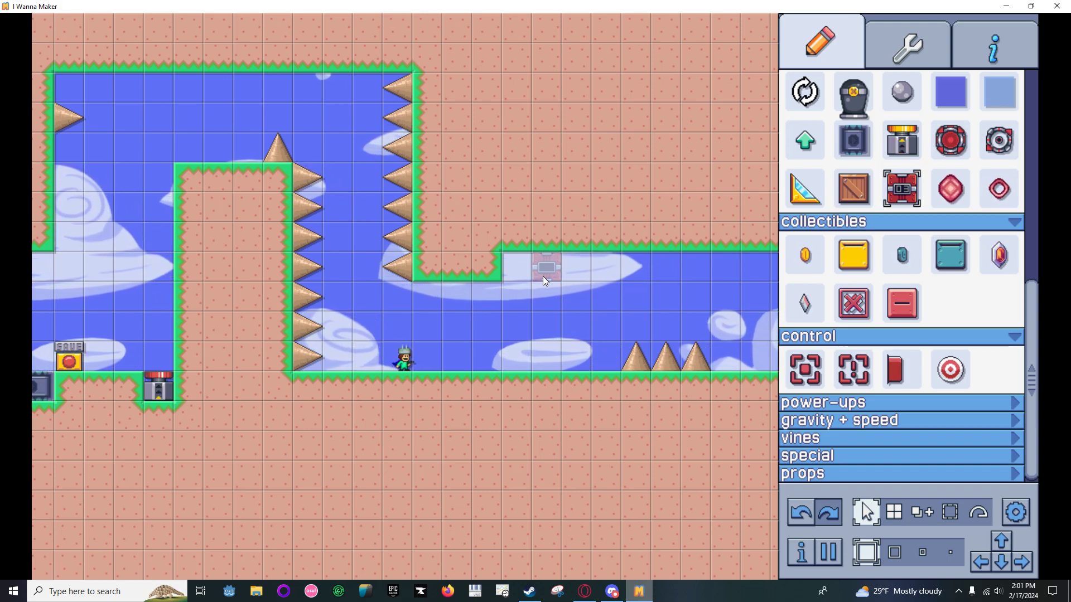
key("Right")
key("z")
key("shift")
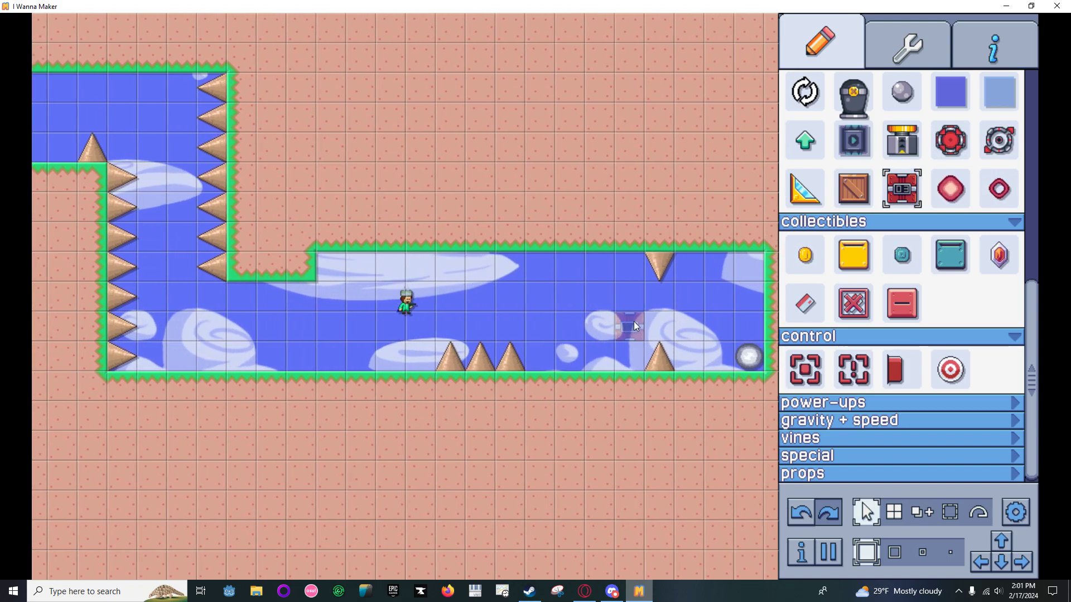
key("w")
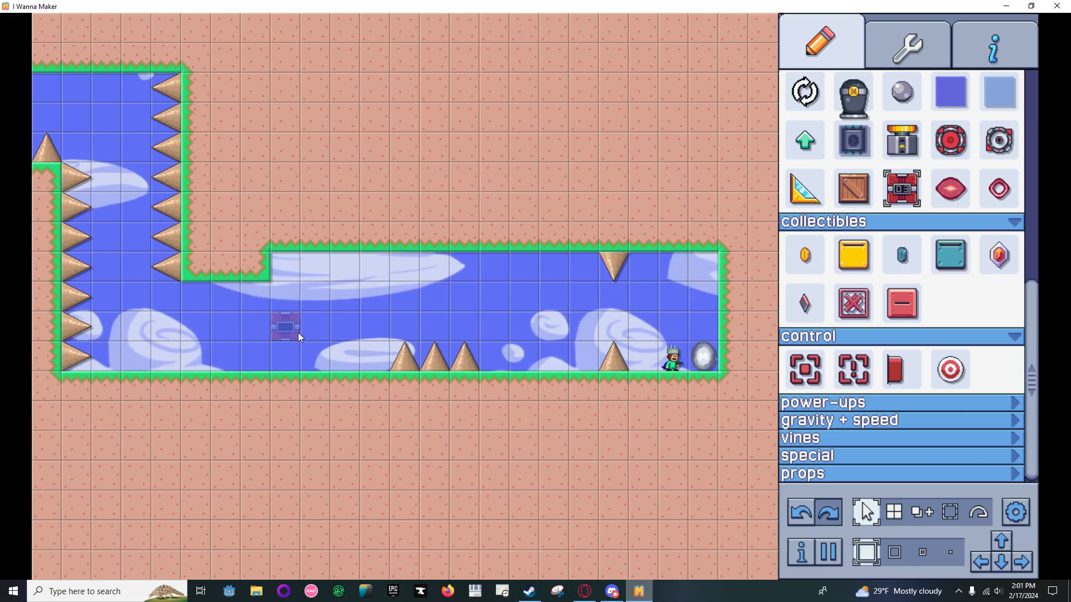
key("w")
Place a push block on the floor just before the three spikes and push it toward them with the player.
left_click(849, 193)
left_click(484, 353)
key("z")
key("Right")
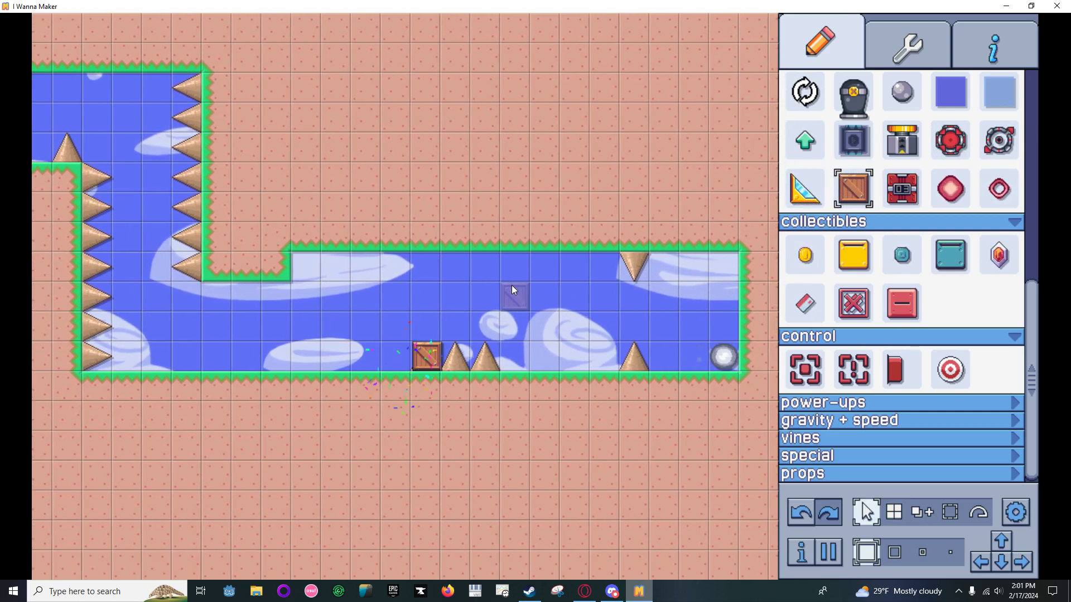
key("space")
Set the push block's gravity type to inverted and start a playtest below it.
left_click(411, 357)
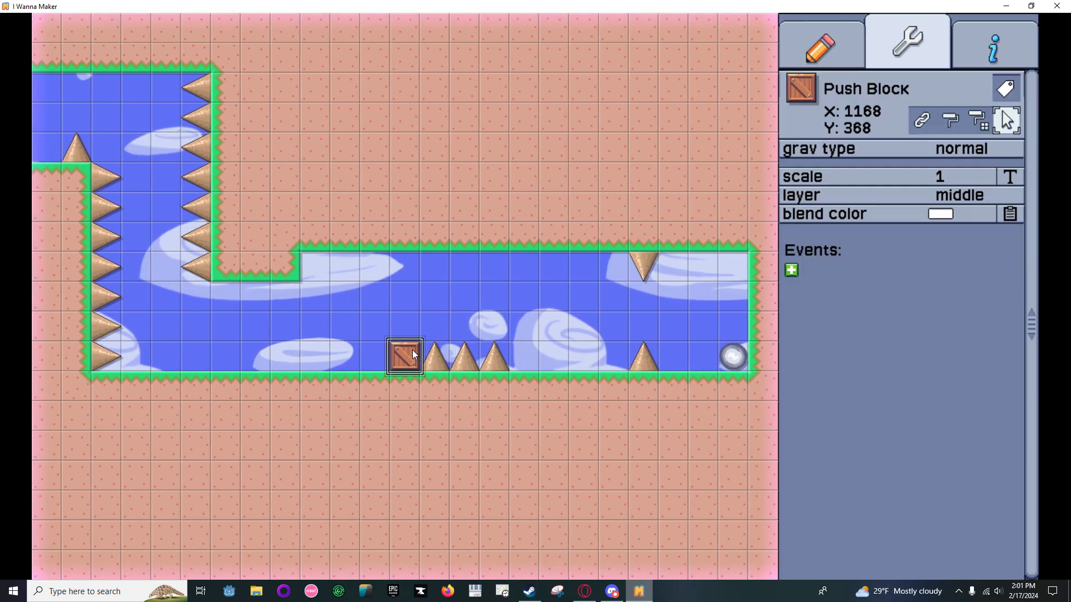
left_click(972, 152)
left_click(964, 166)
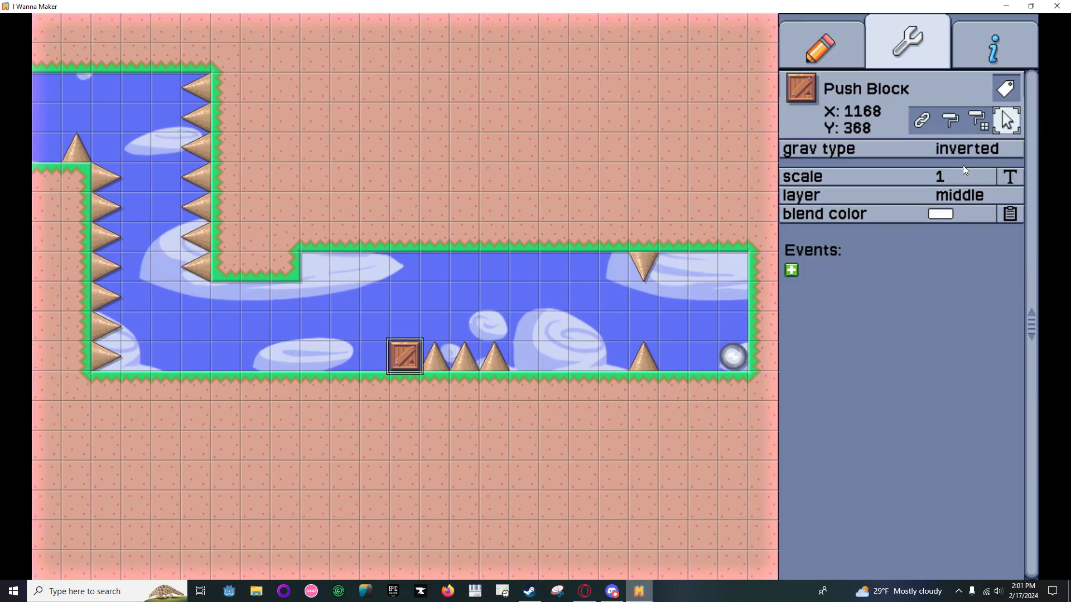
key("space")
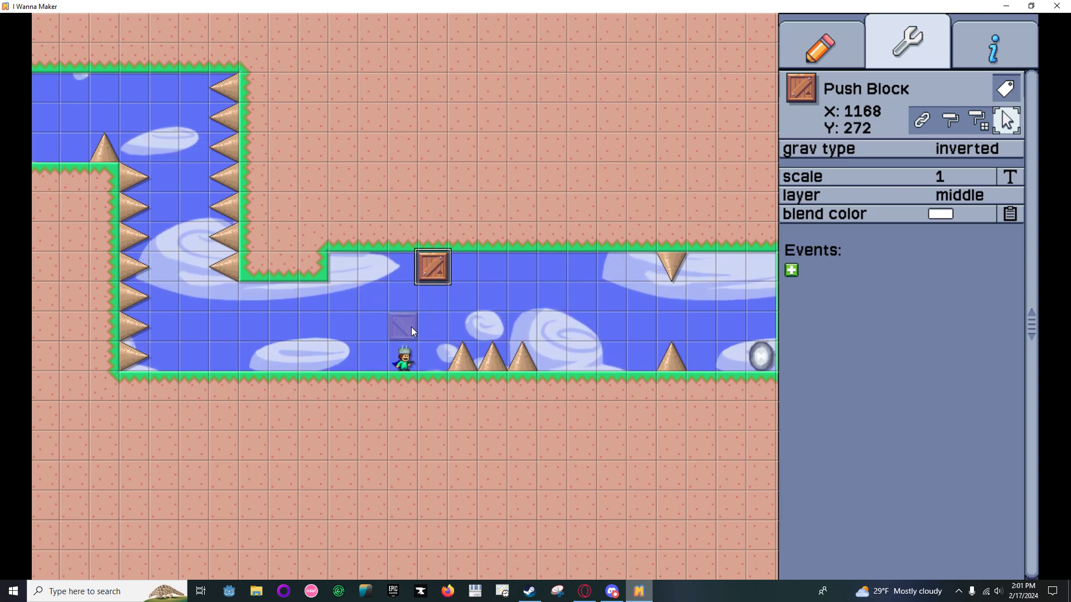
Test the push block's gravity options, jump the player onto the block in mid-air, and choose inverted again.
left_click(928, 151)
left_click(920, 171)
left_click(921, 151)
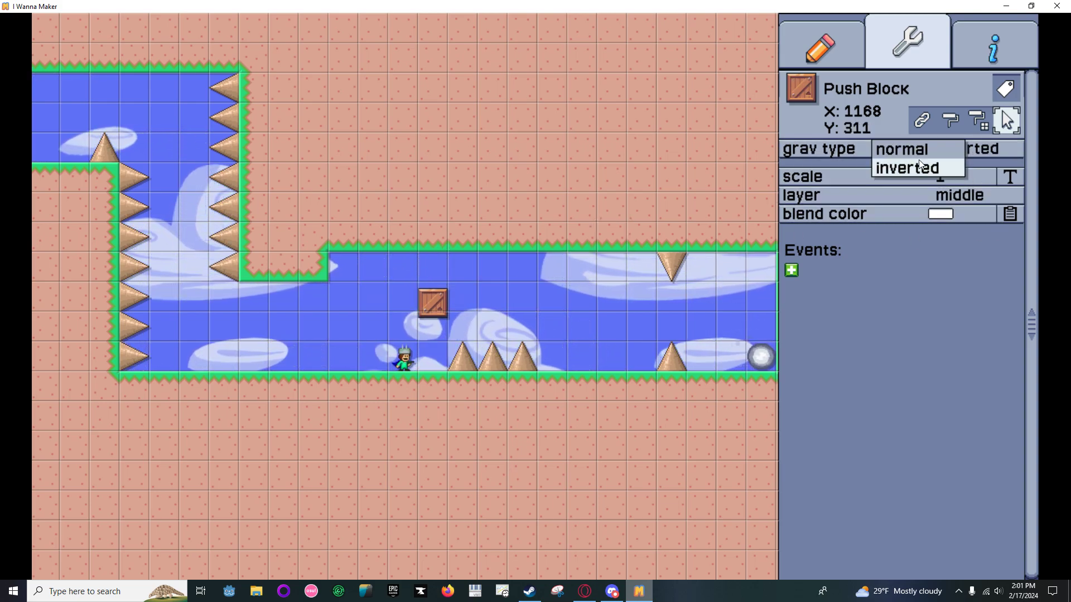
key("shift")
key("Right")
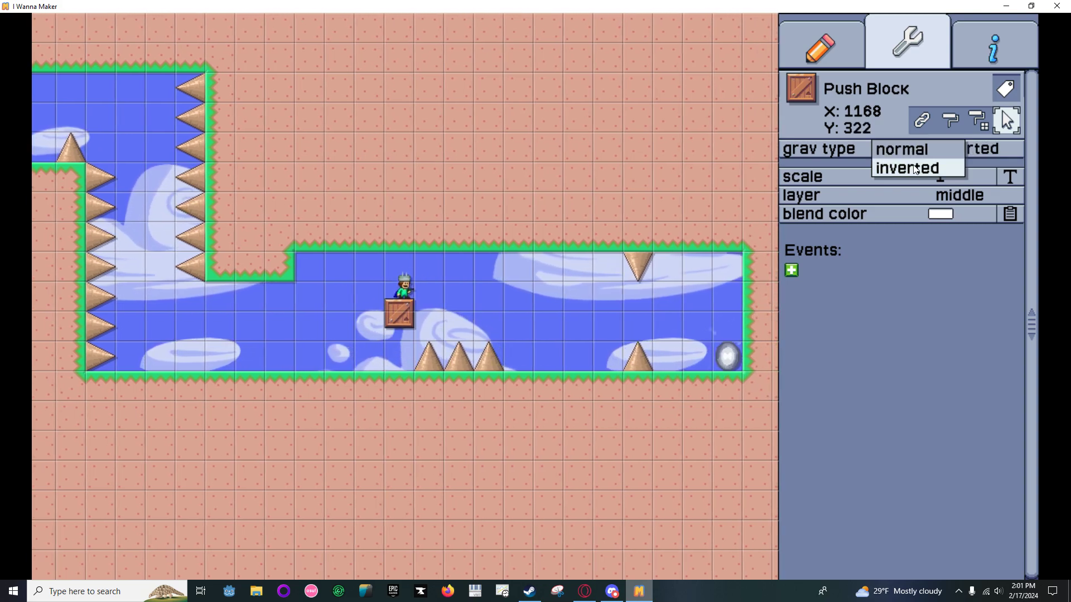
left_click(912, 173)
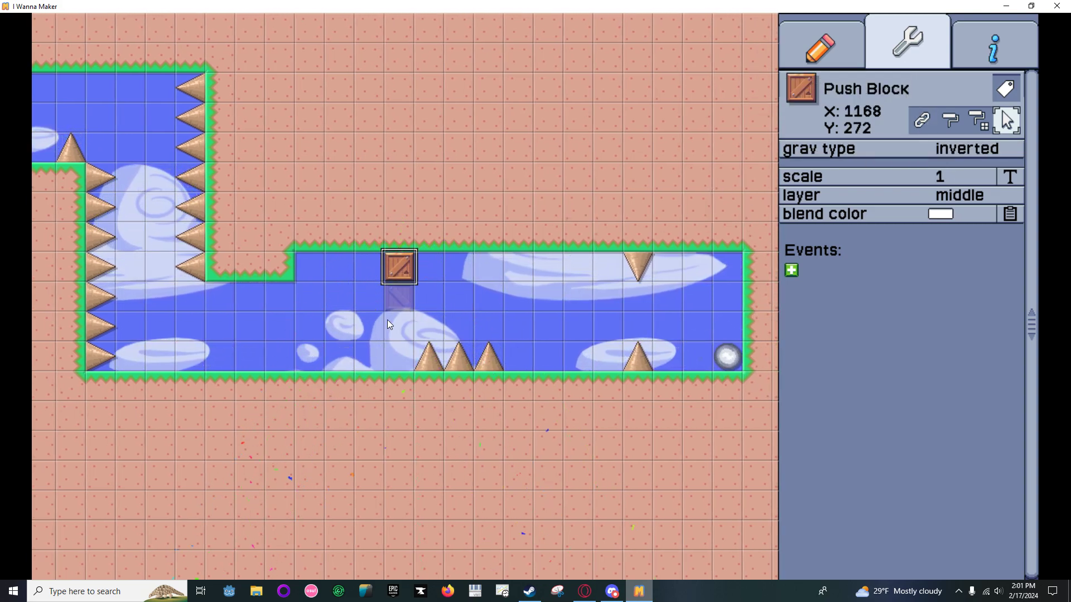
Switch the push block's gravity type from normal to inverted once more and delete the block.
key("Return")
key("r")
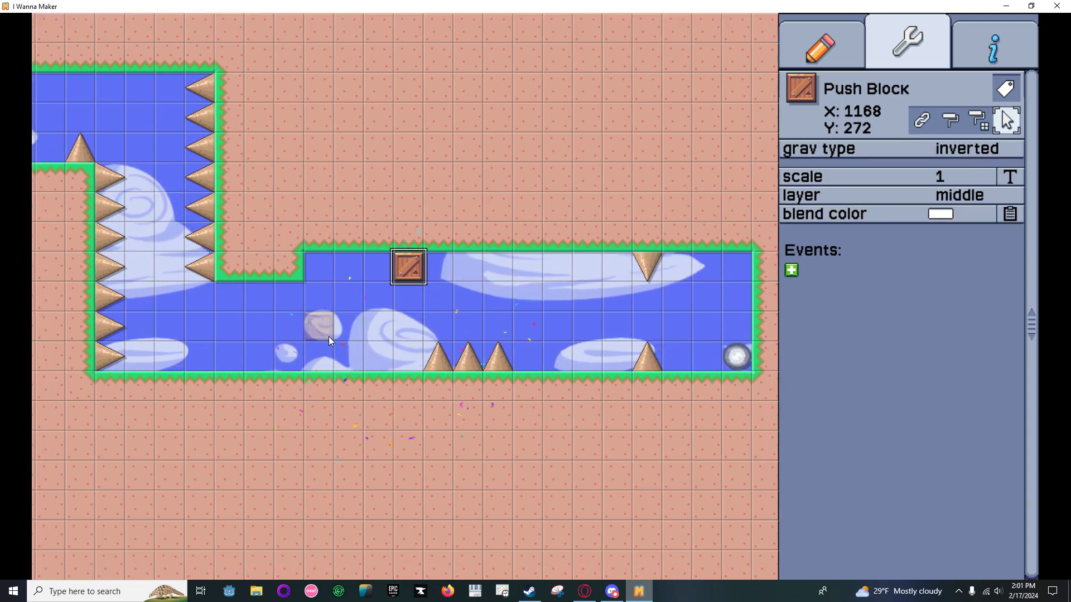
key("Return")
left_click(865, 149)
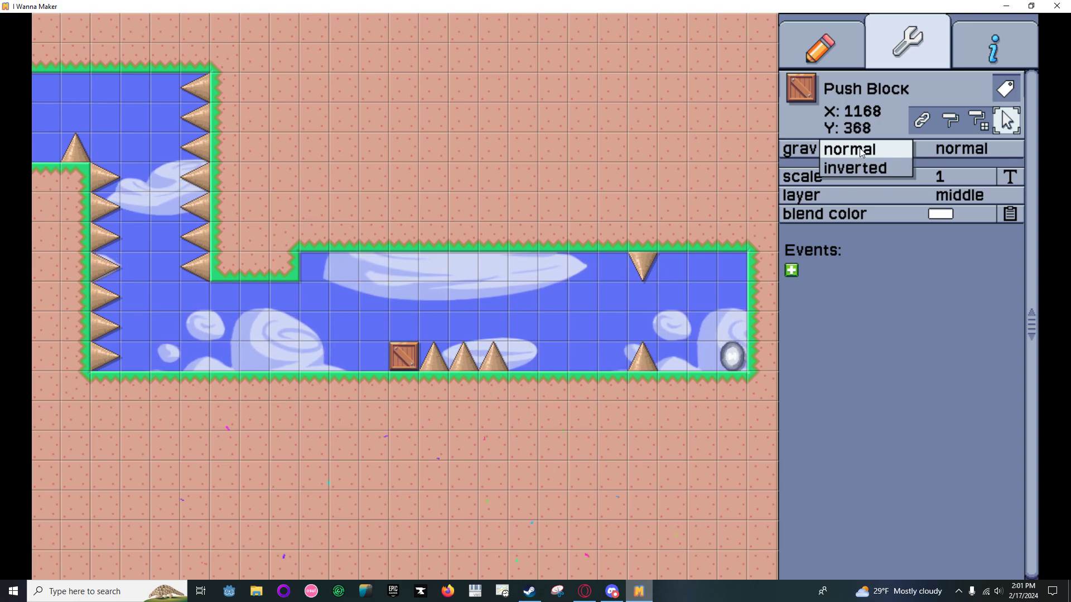
left_click(852, 162)
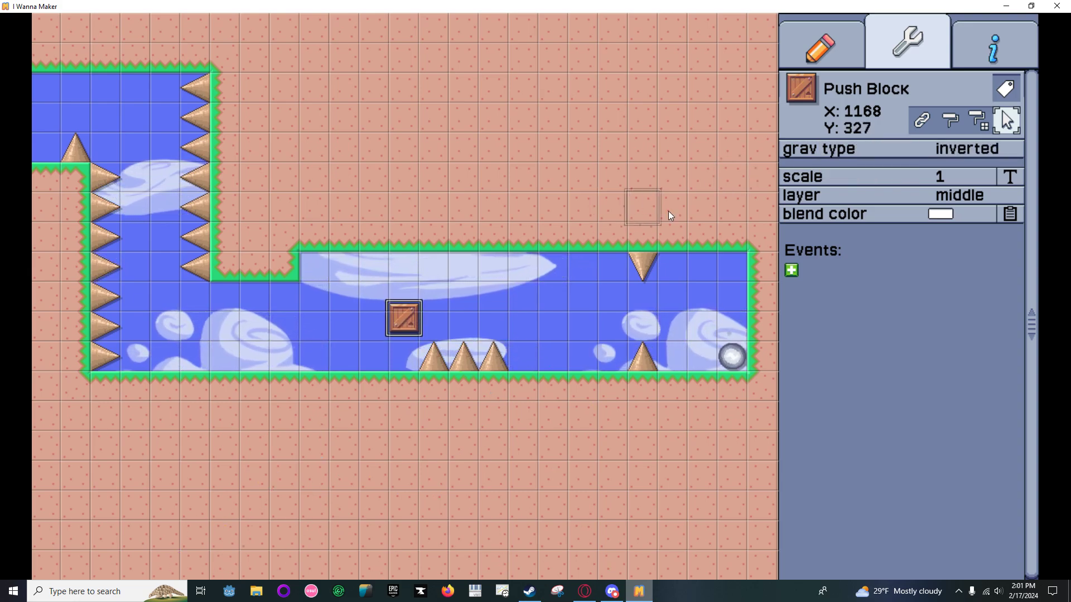
right_click(404, 285)
right_click(402, 279)
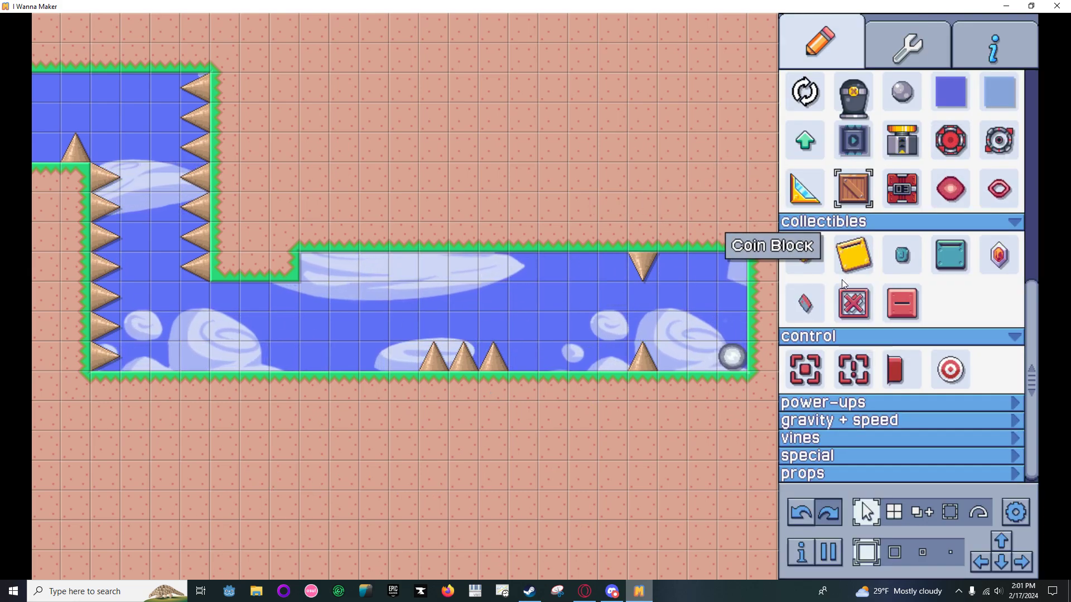
Place a teleporter entrance above the floor before the three spikes and set its teleporter number to 2.
scroll(904, 312, "up", 3)
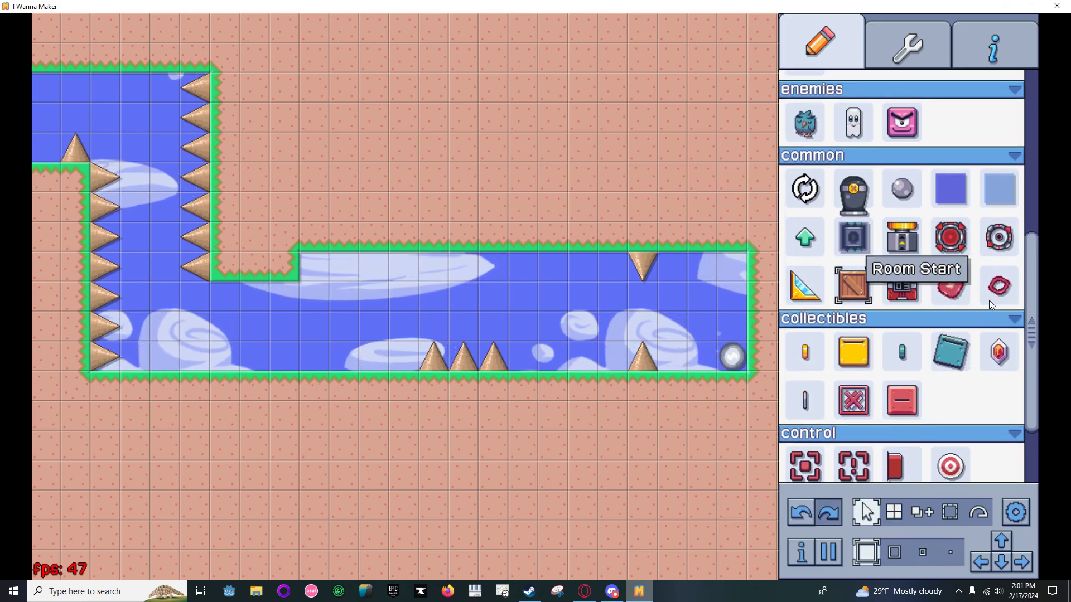
left_click(951, 238)
left_click(346, 331)
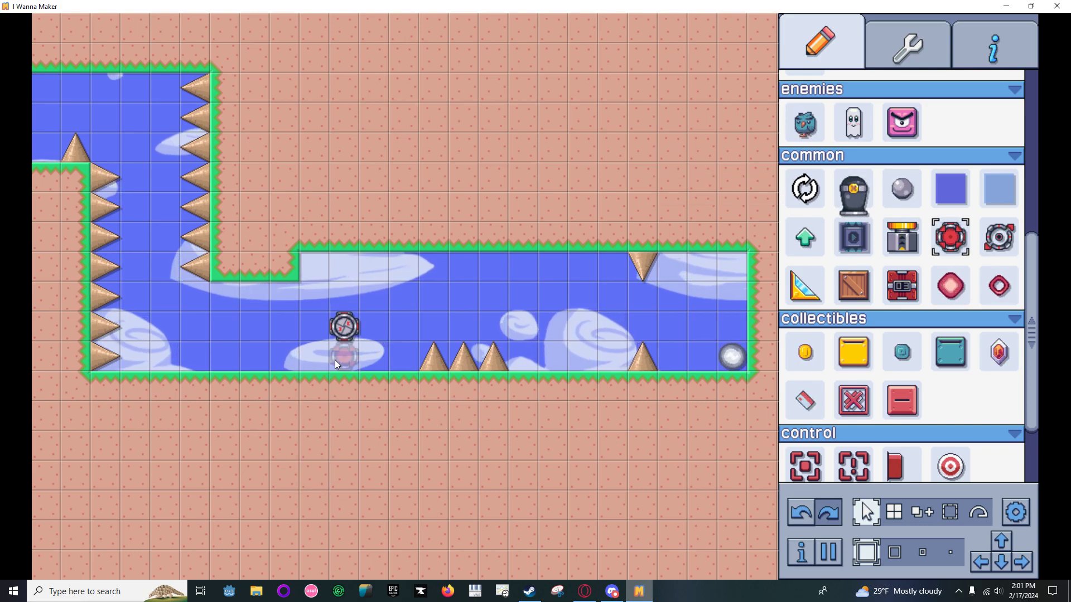
left_click(362, 338)
left_click(887, 150)
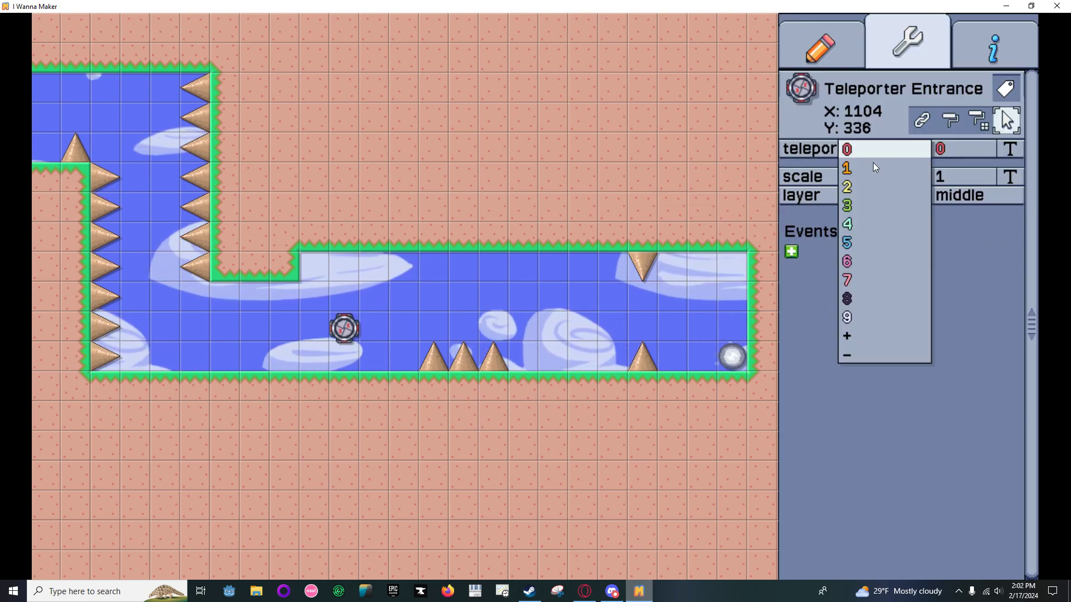
left_click(861, 198)
Place a teleporter exit in the air beyond the three spikes and set its teleporter number to 2.
left_click(820, 40)
left_click(998, 237)
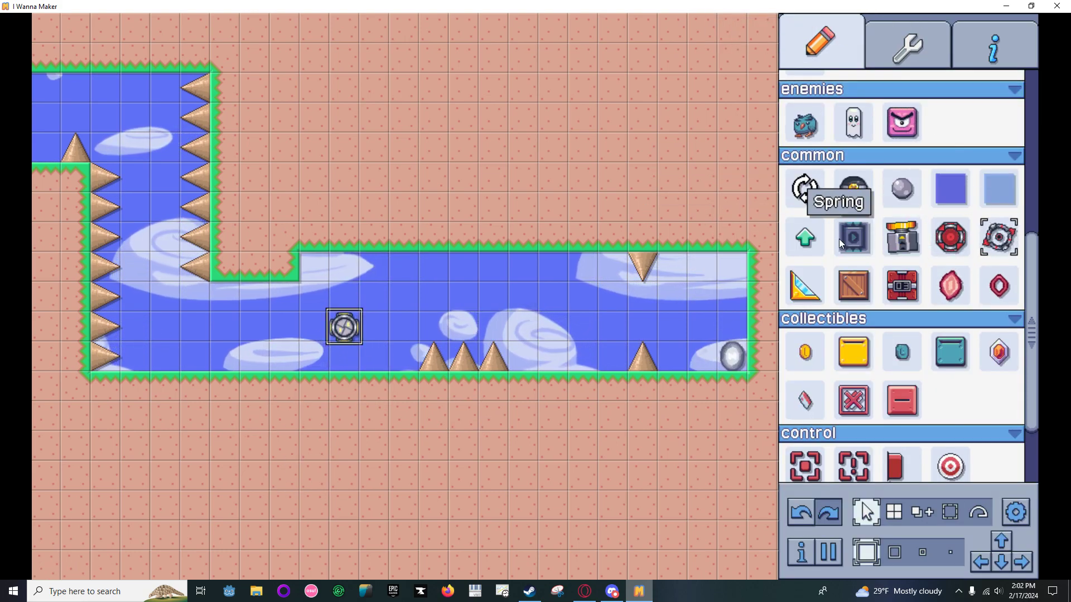
left_click(583, 327)
left_click(930, 149)
left_click(915, 186)
Playtest the teleporter pair by jumping the player into the entrance before the spikes.
key("space")
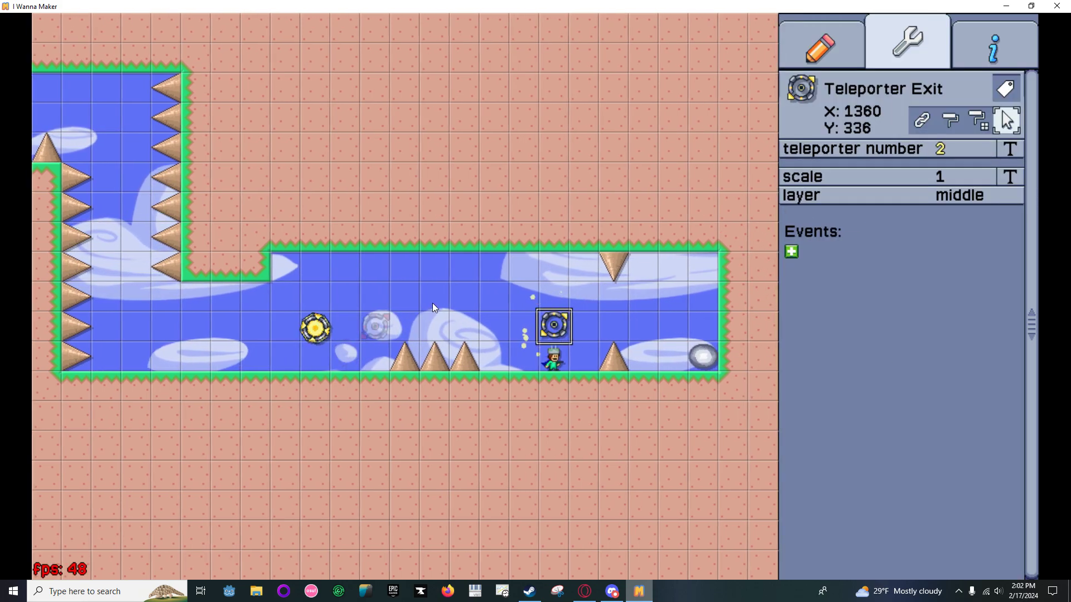
key("space")
key("Right")
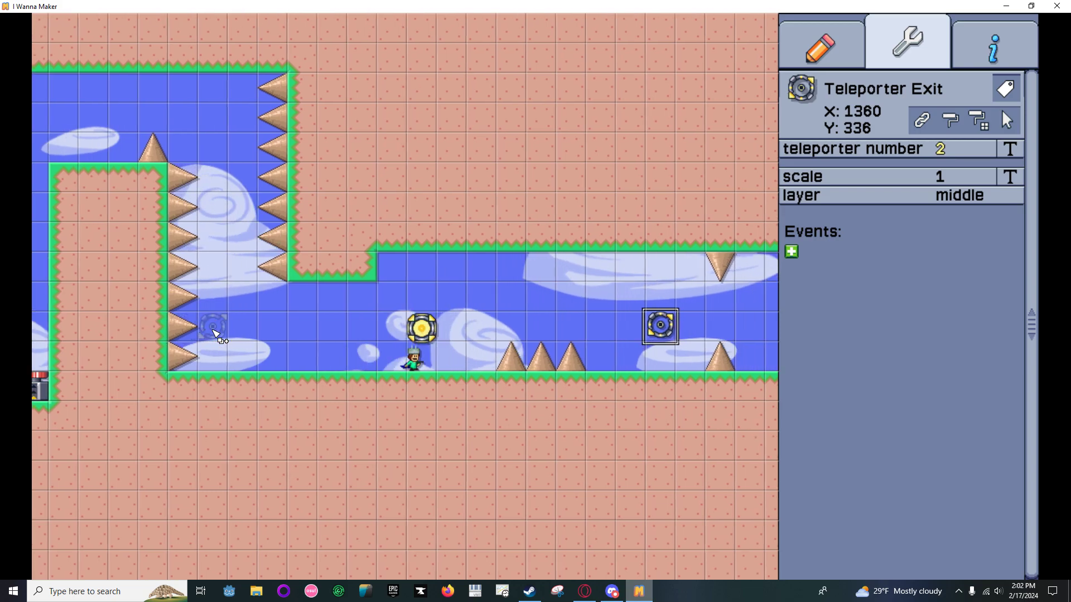
key("shift")
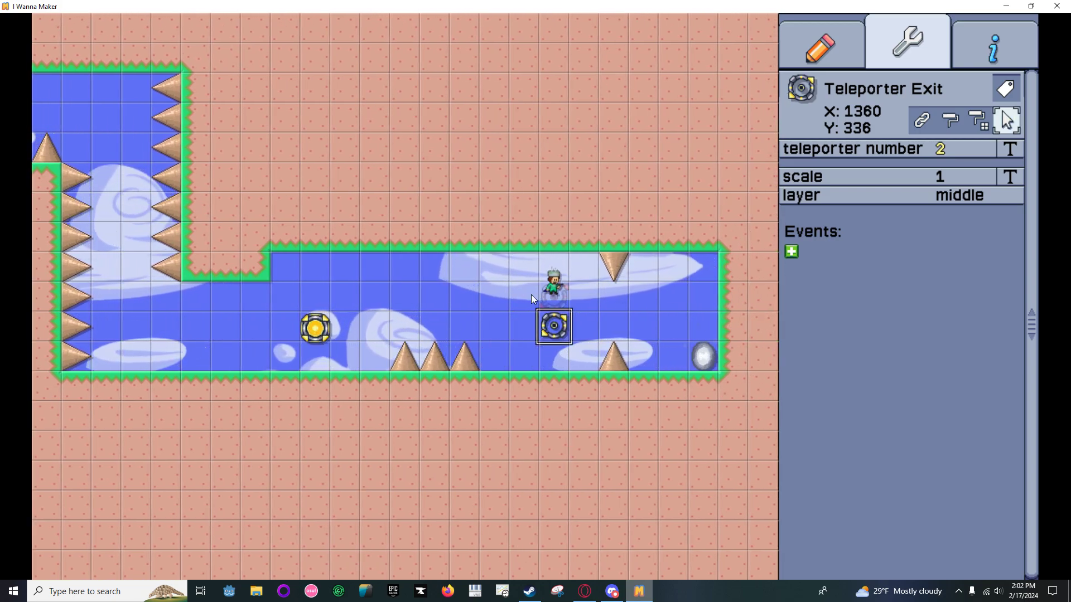
Carve a one-block-wide, three-block-high shaft into the ceiling above the teleporter exit and place an upward one-way block at its opening.
left_click_drag(546, 253, 549, 203)
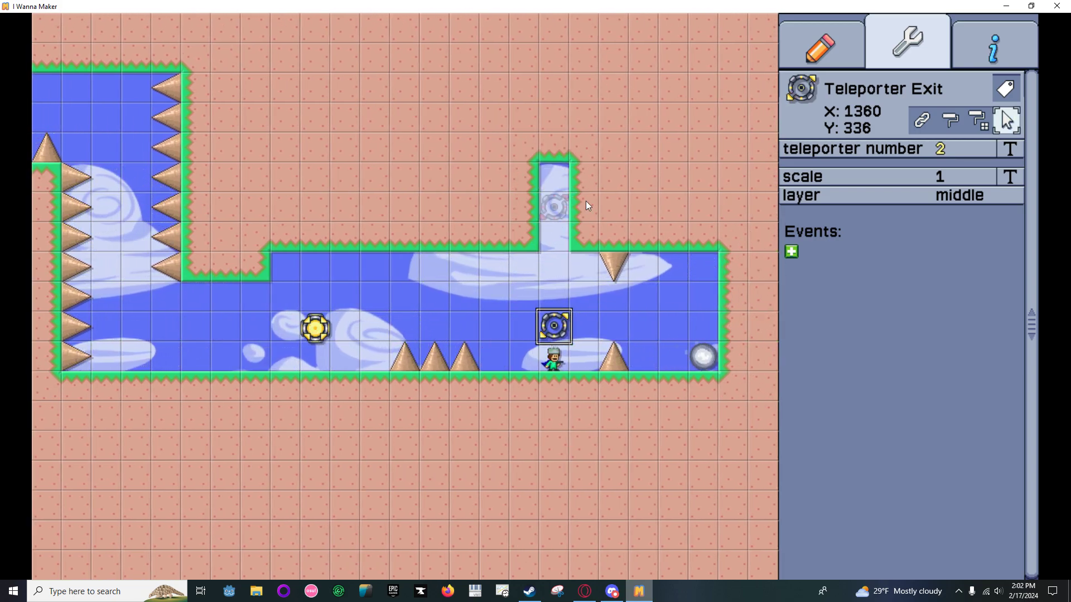
left_click(829, 52)
scroll(863, 222, "up", 6)
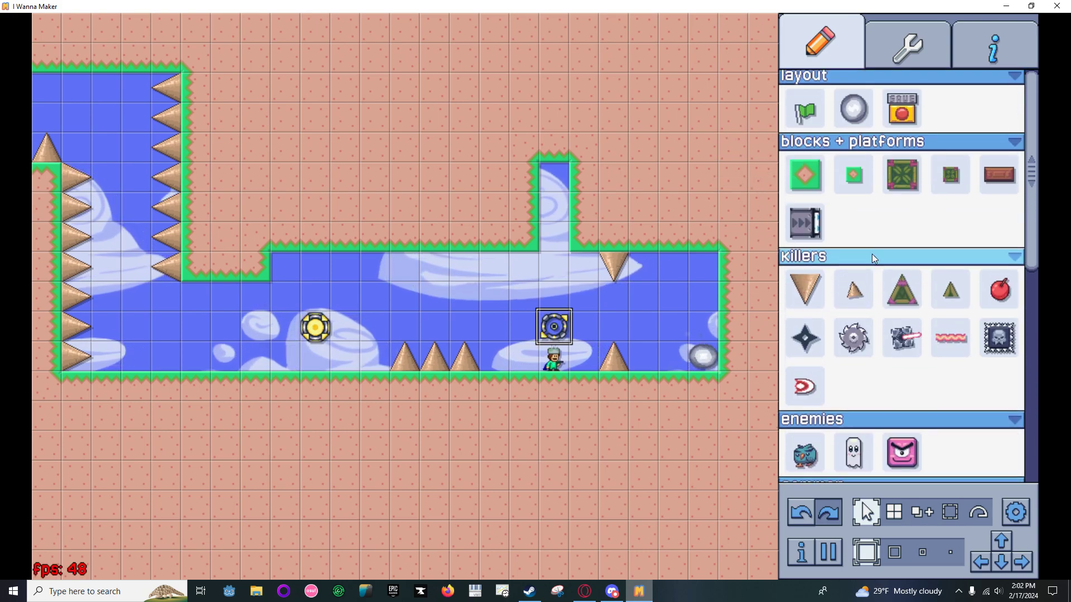
left_click(827, 233)
left_click(561, 243)
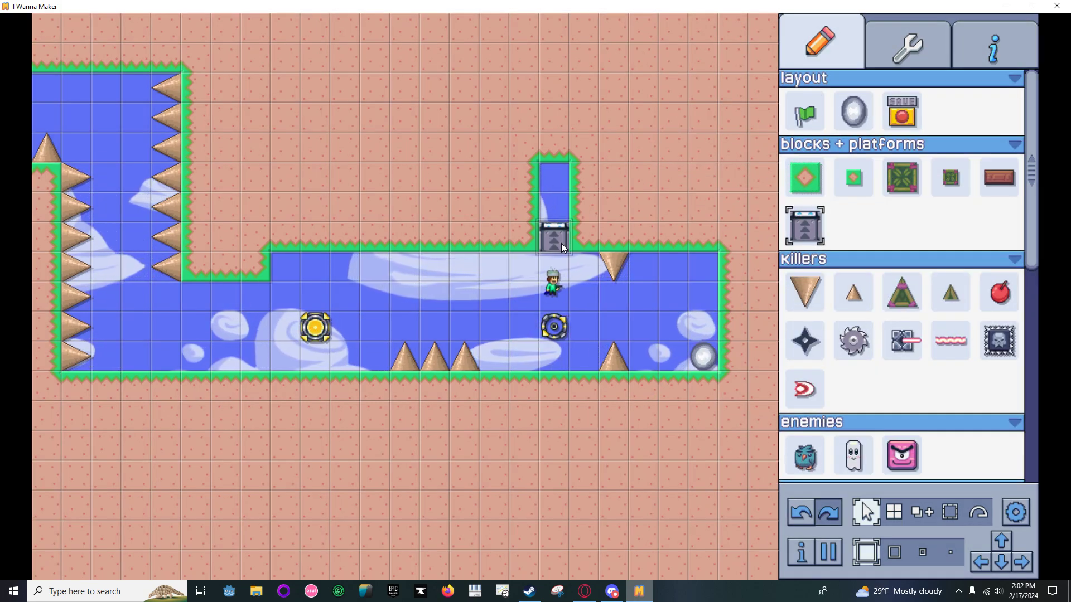
Playtest from the save point by entering the teleporter and jumping from its exit up through the one-way block into the shaft.
key("r")
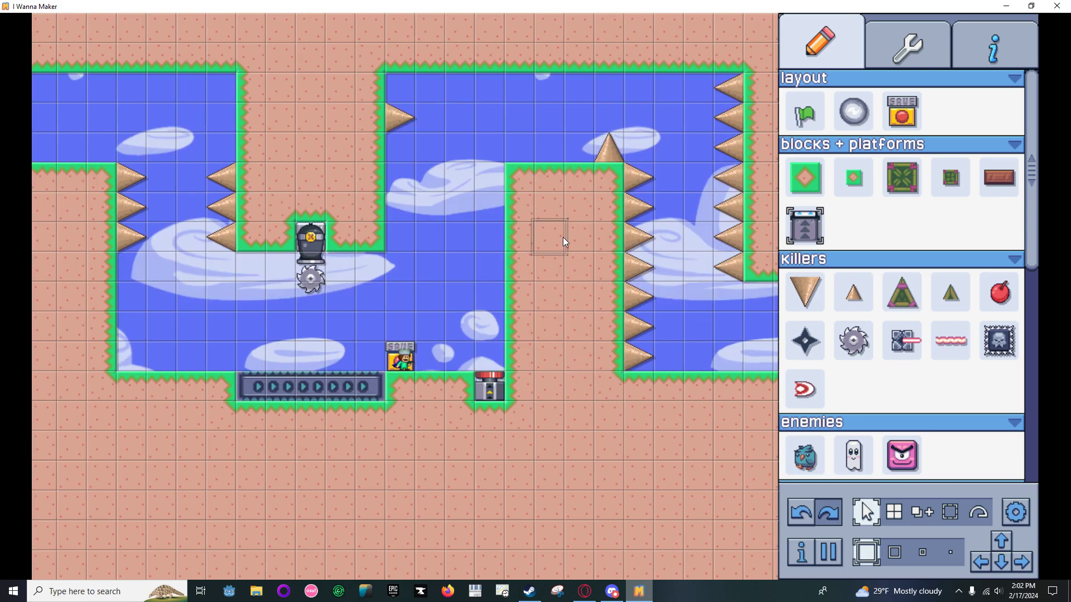
key("Right")
key("Tab")
key("Right")
key("shift")
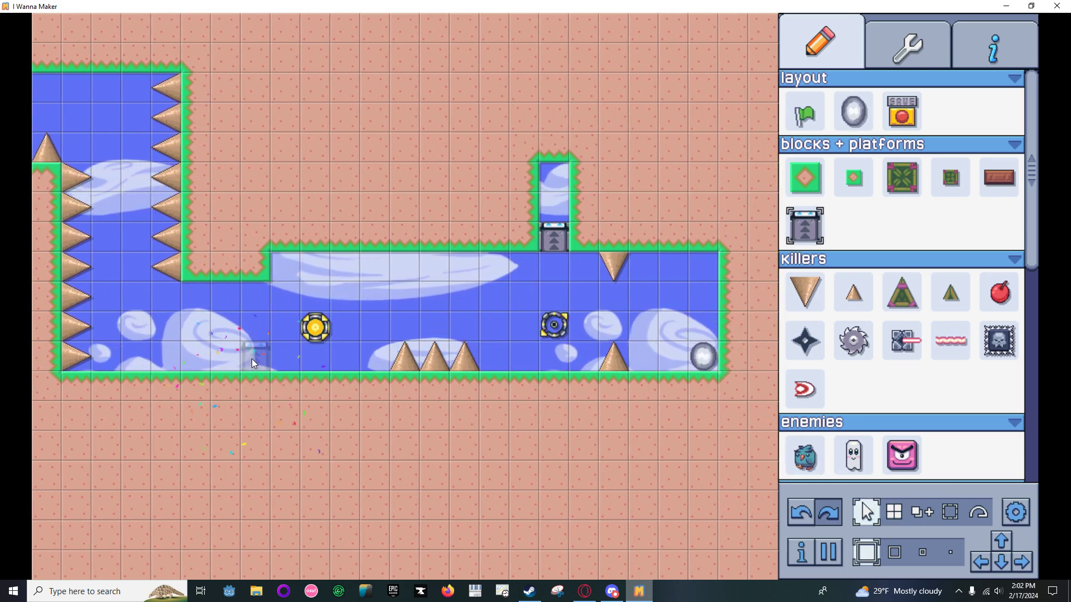
key("r")
key("Right")
key("shift")
key("shift")
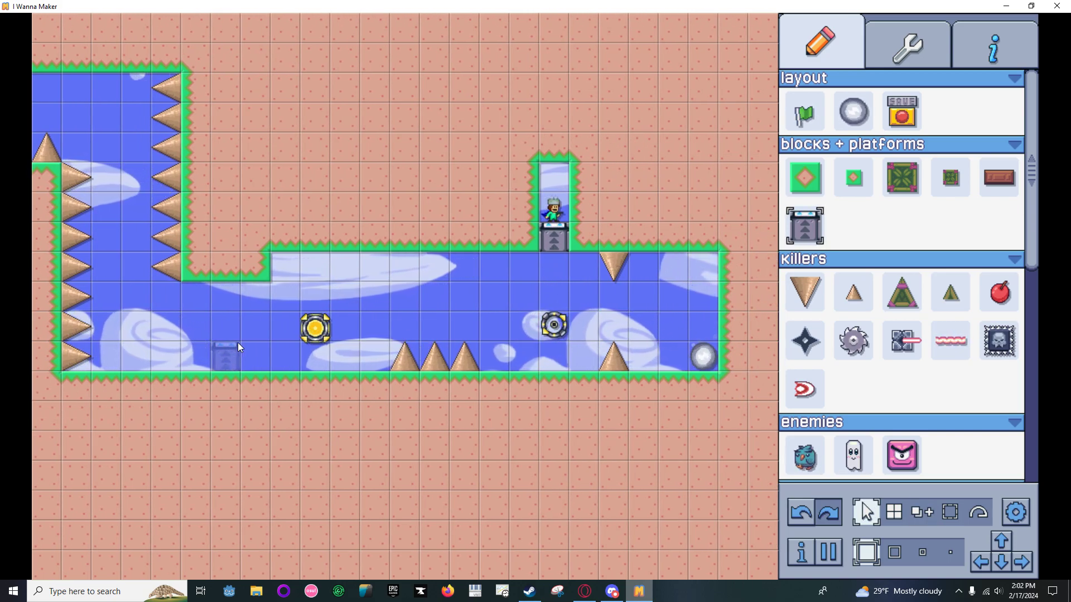
Delete the teleporter pair and the one-way block, and refill the ceiling shaft with solid blocks.
right_click(315, 331)
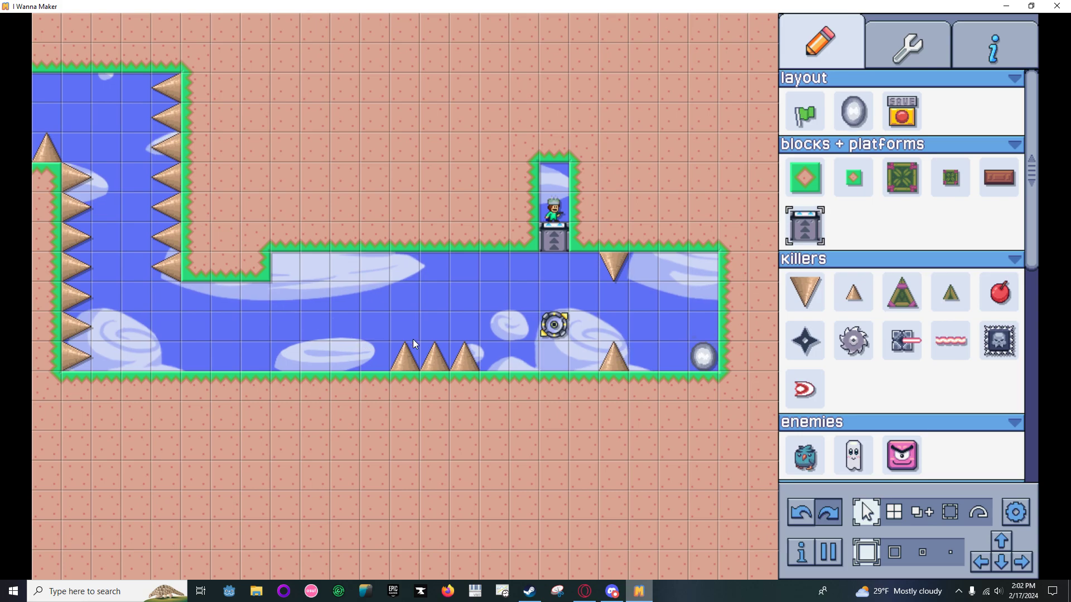
right_click(555, 243)
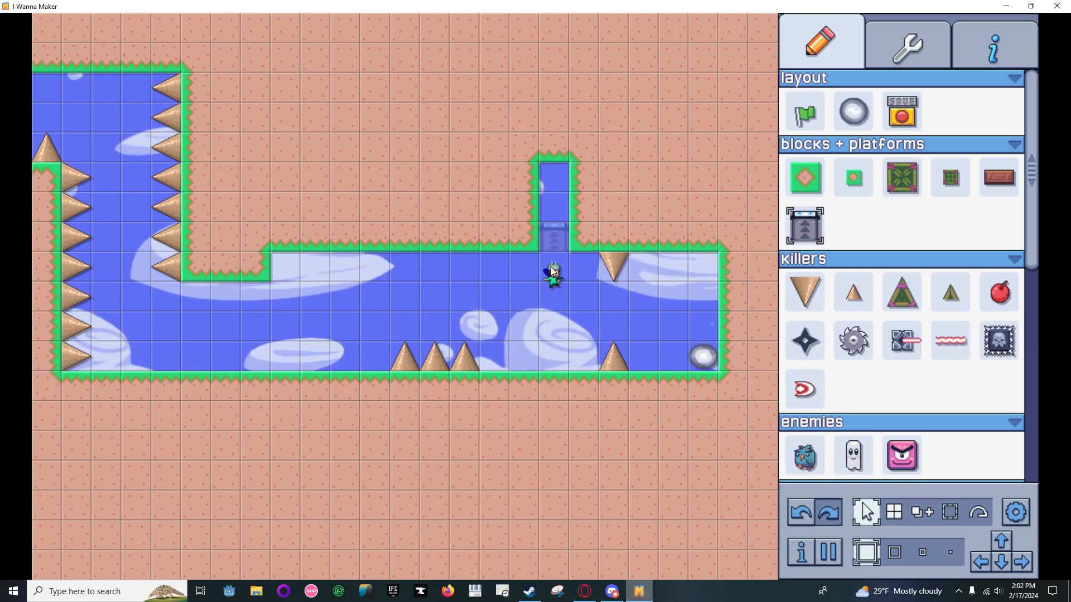
left_click(803, 170)
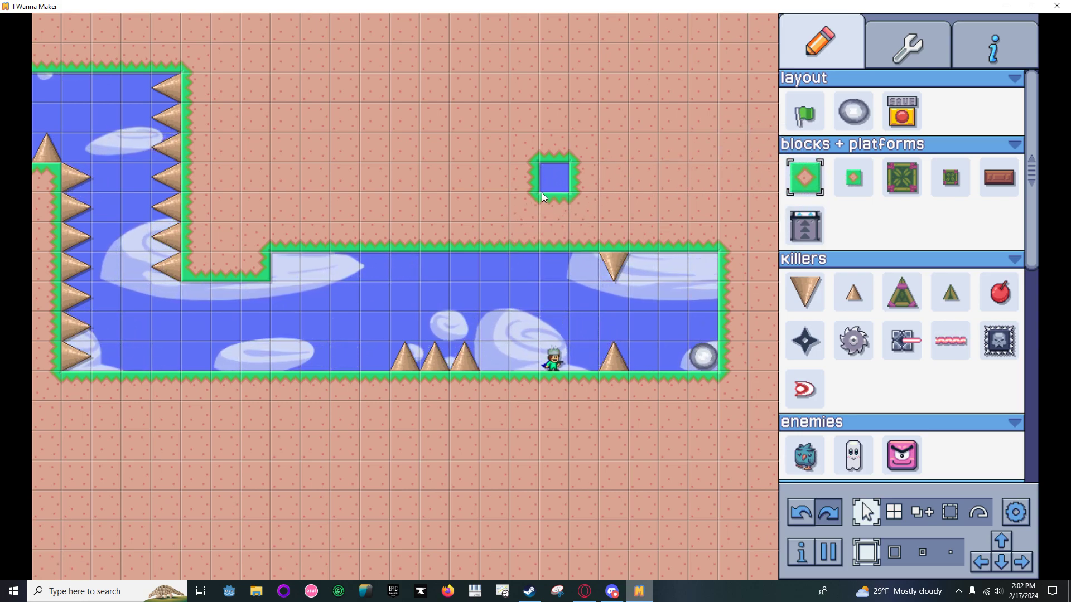
Place a Walker Jr enemy on the corridor floor between the single spike and the level's goal orb.
scroll(834, 271, "down", 5)
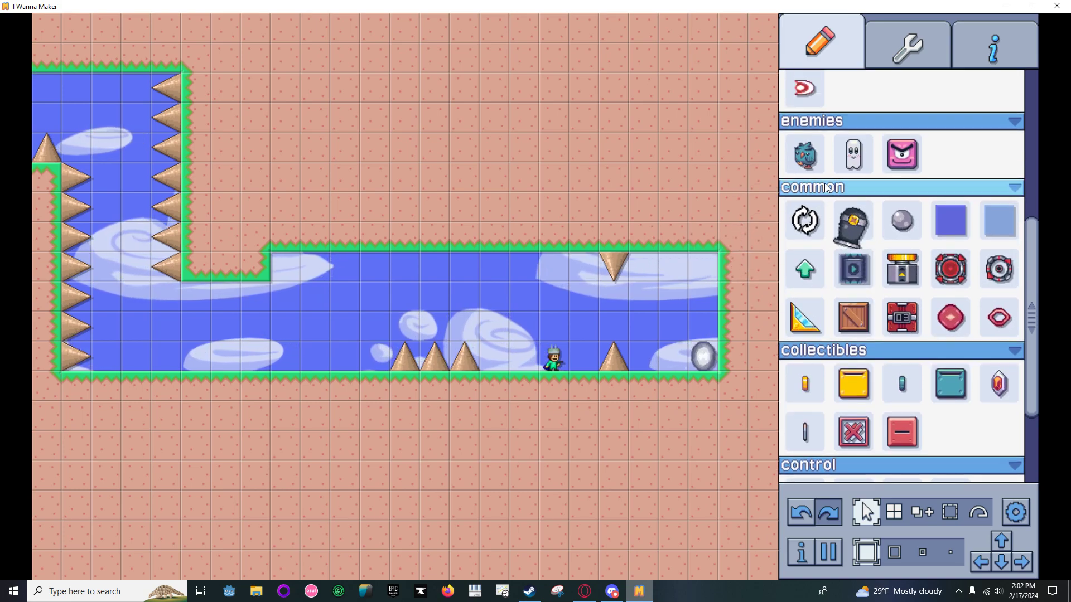
left_click(809, 159)
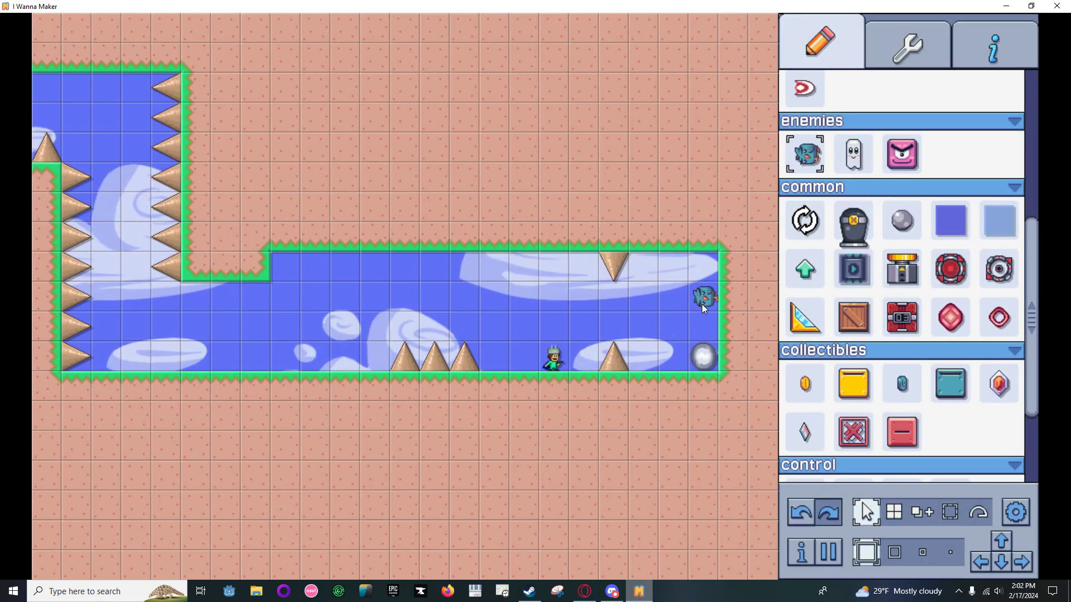
left_click(703, 335)
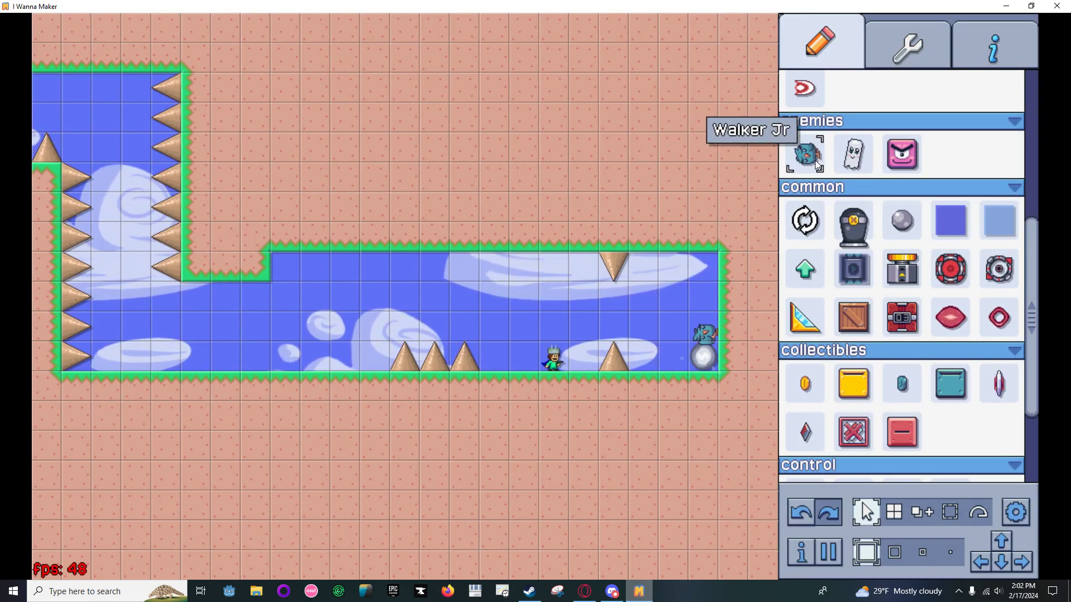
left_click(685, 249)
left_click(689, 264)
left_click_drag(691, 272, 619, 276)
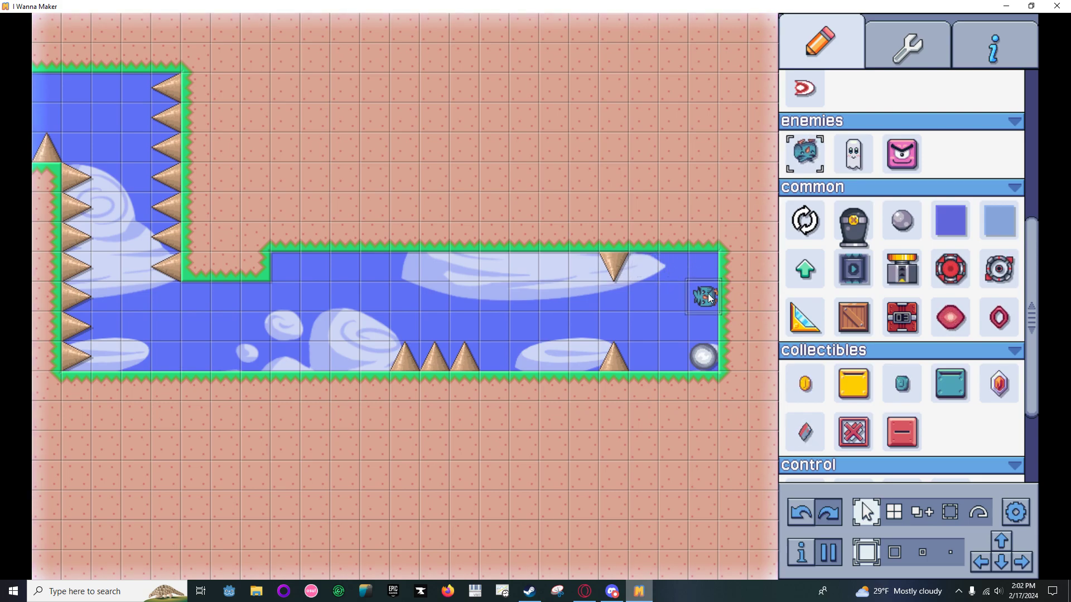
left_click(653, 351)
Playtest the player's encounter with the walking Walker Jr in the spike corridor, jumping at it and restarting.
key("r")
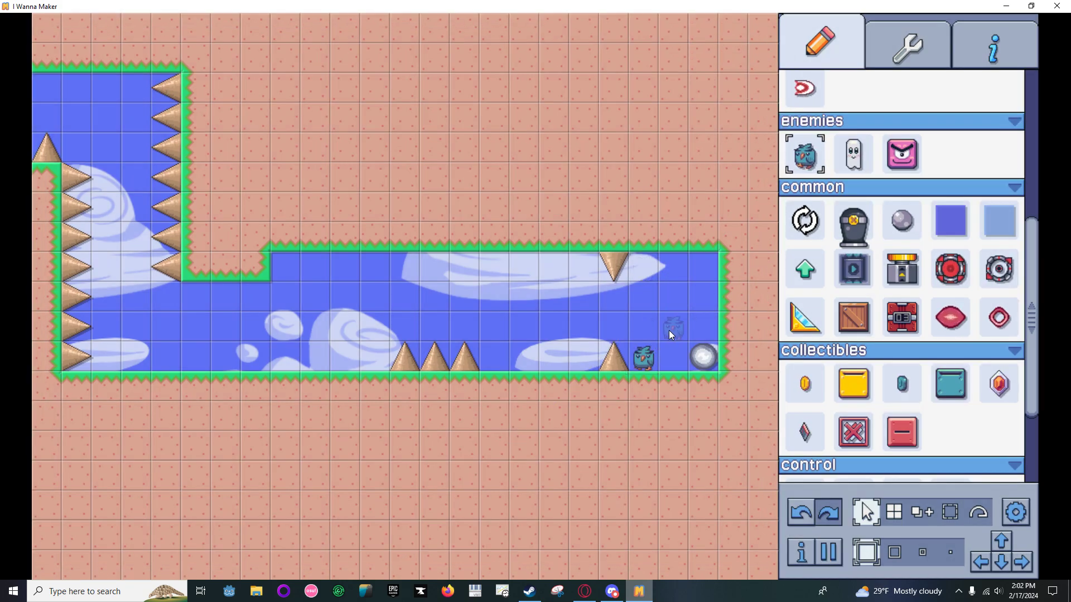
middle_click(688, 339)
middle_click(564, 332)
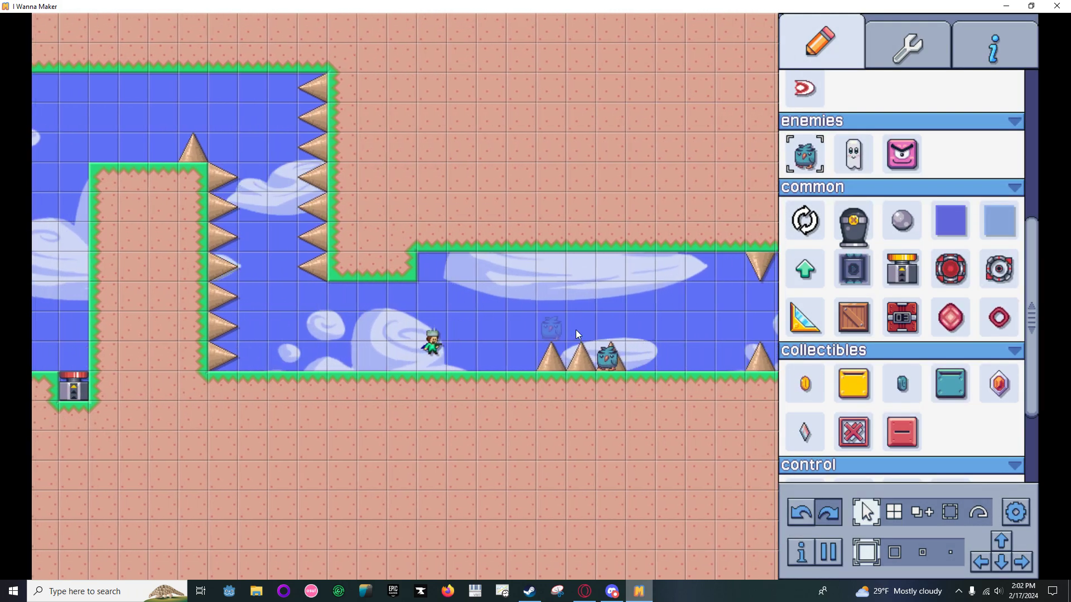
key("Left")
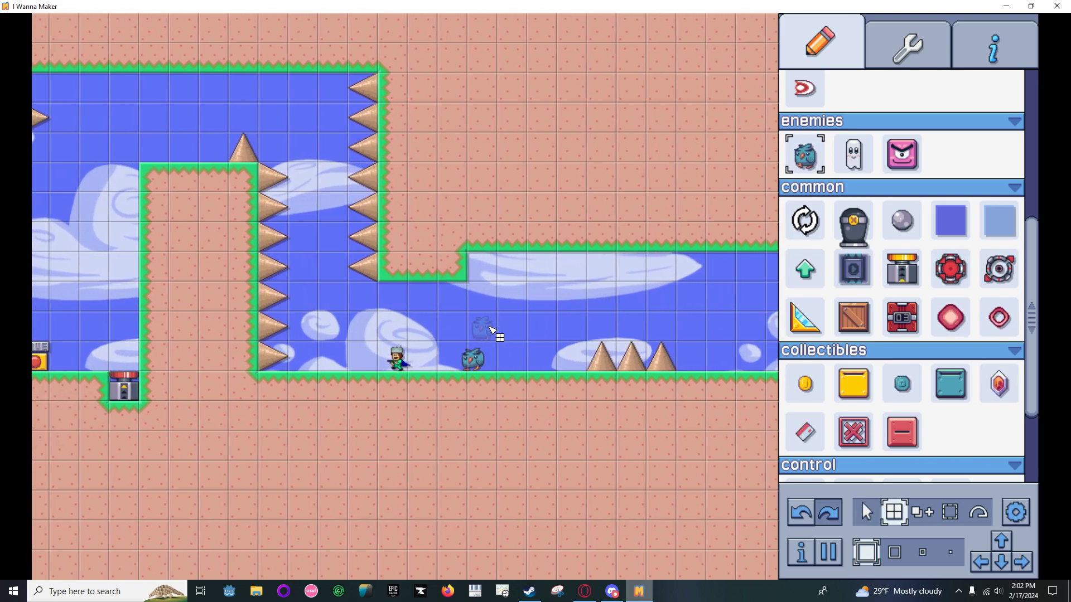
key("shift")
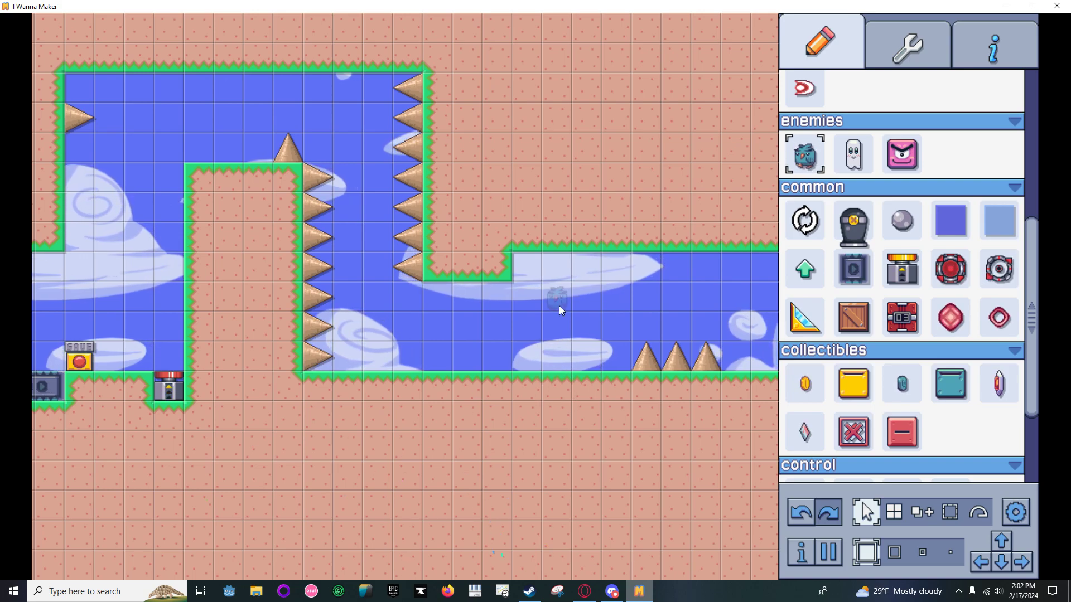
middle_click(523, 340)
key("Right")
key("shift")
key("space")
key("r")
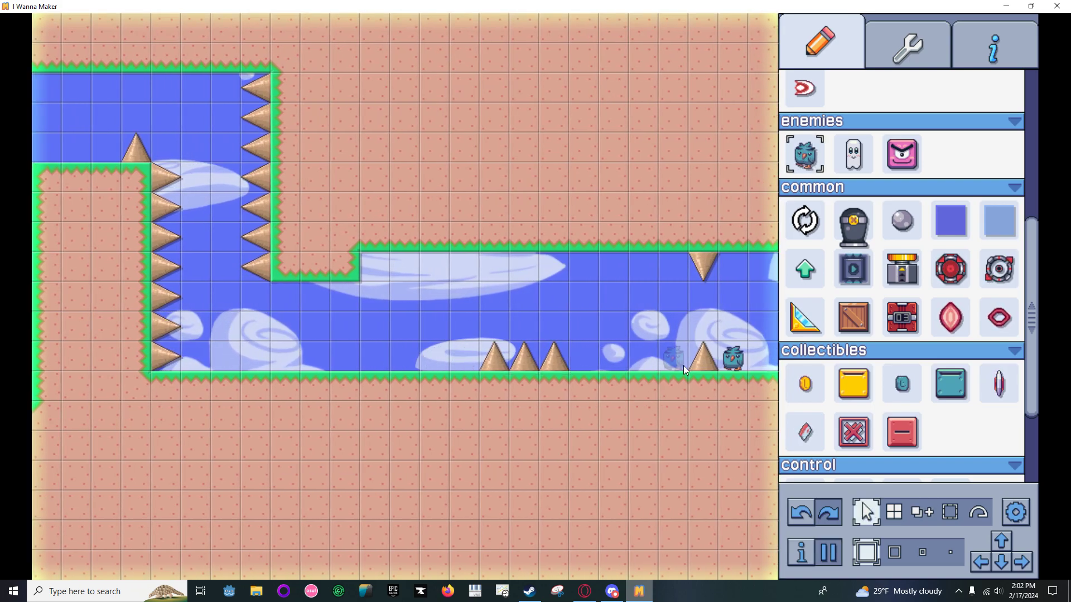
Reposition the Walker Jr just before the single spike and make it shootable with health 10 and iframes 10.
left_click(730, 360)
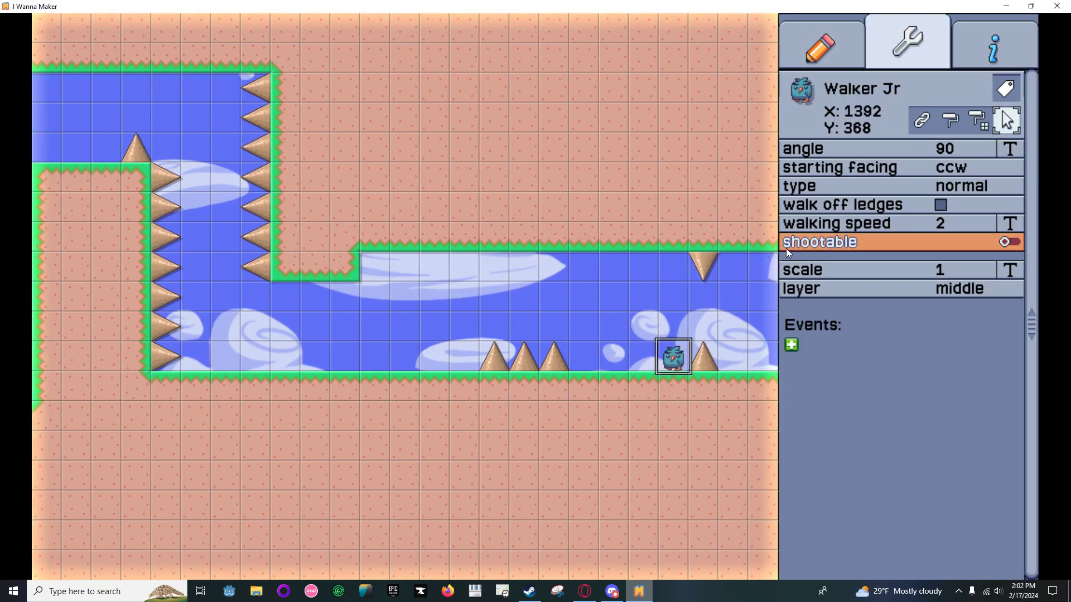
left_click(853, 243)
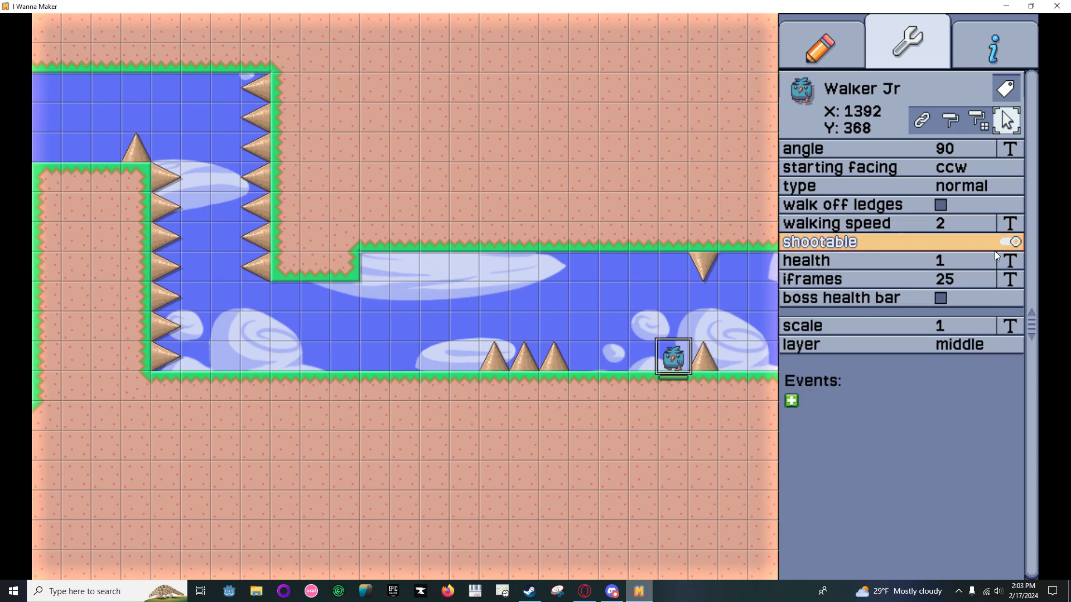
type("10")
key("Return")
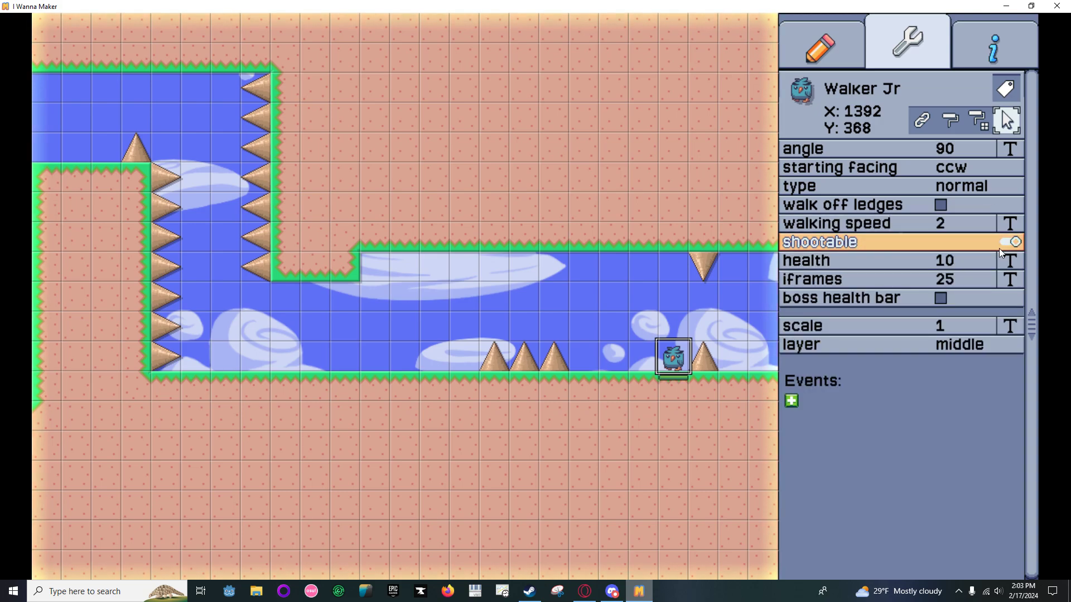
left_click(1012, 279)
type("10")
key("Return")
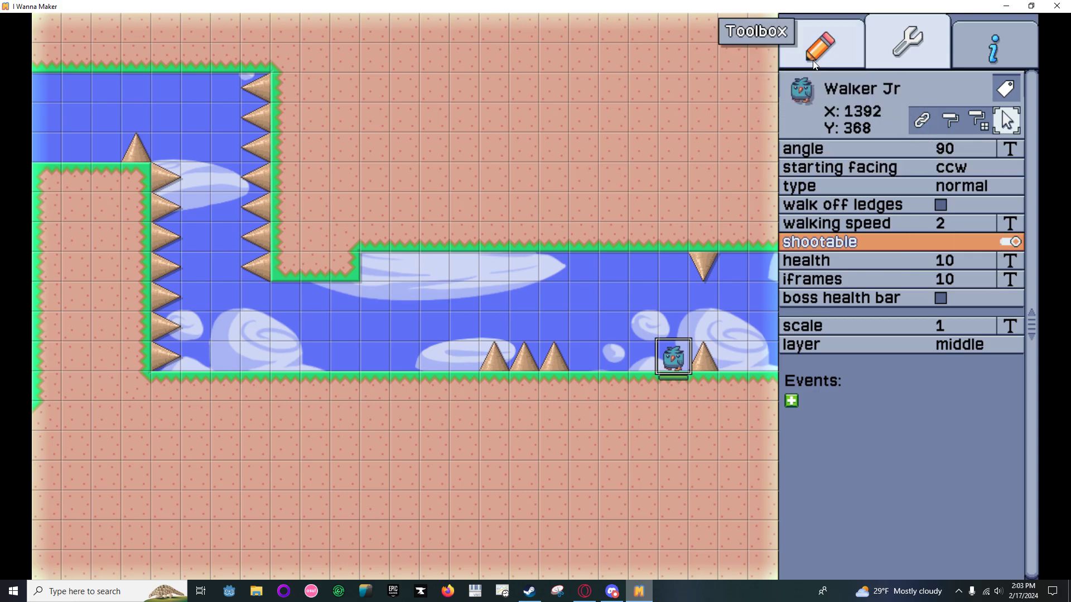
Playtest the shootable Walker Jr by firing at it, then restart and jump over the three spikes towards it.
left_click(820, 45)
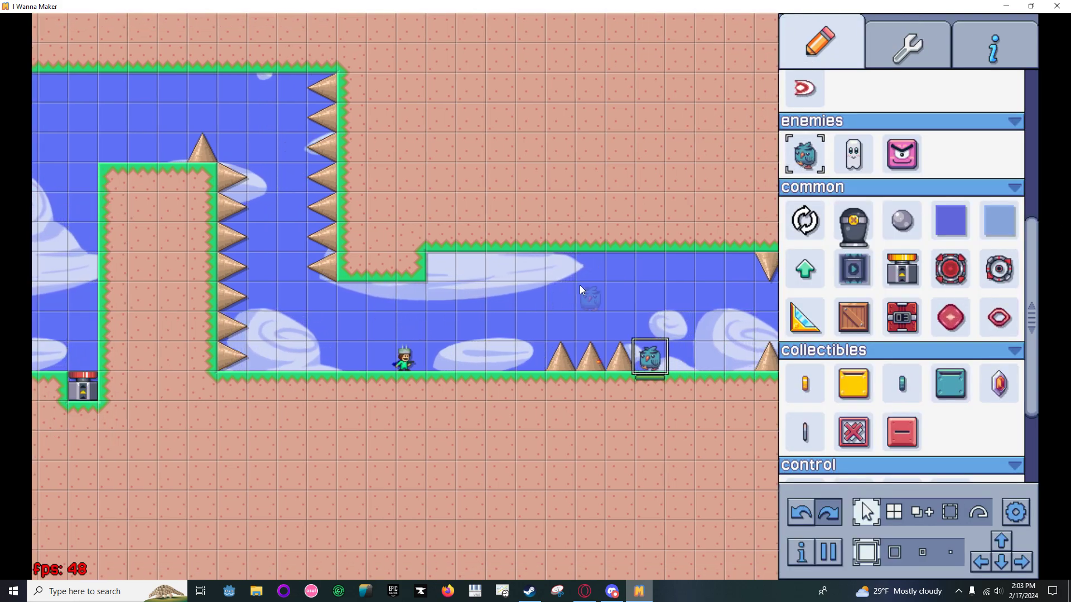
key("z")
key("z")
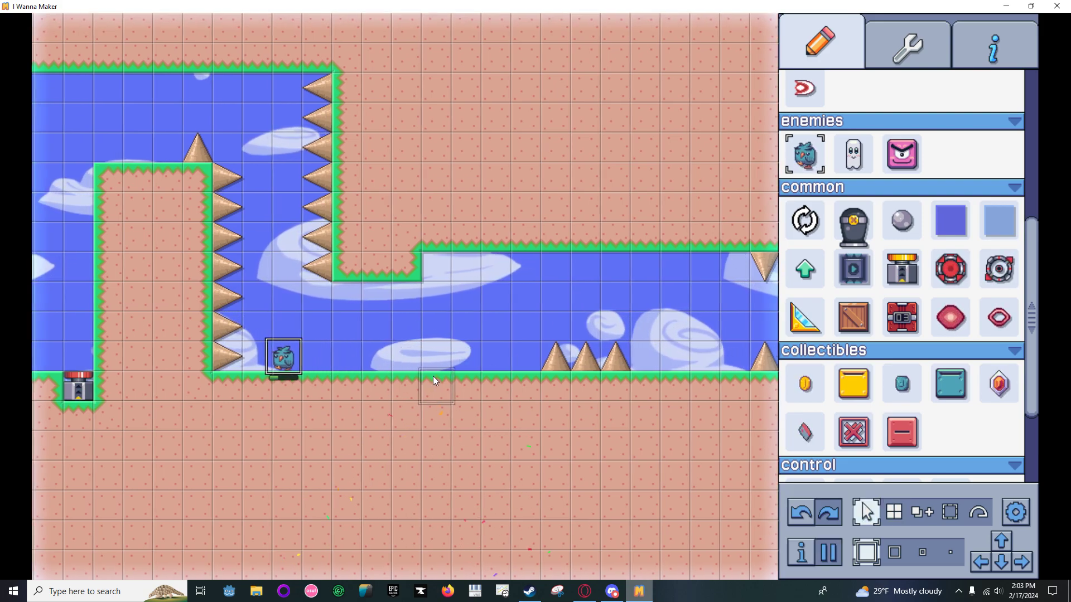
key("r")
key("Right")
key("shift")
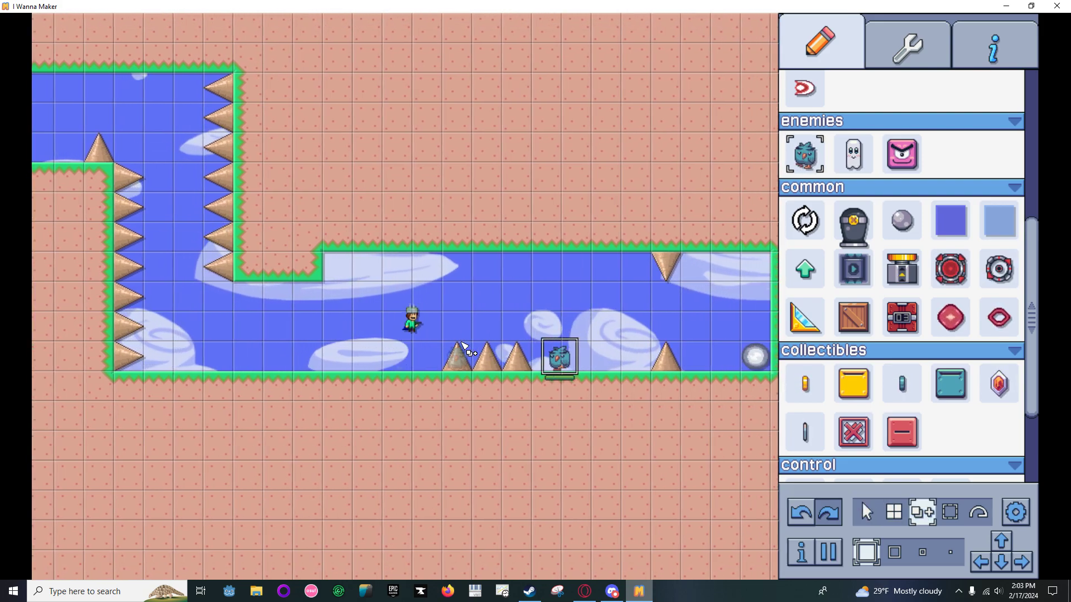
key("shift")
key("Left")
Set the Walker Jr's type to killer.
left_click(647, 354)
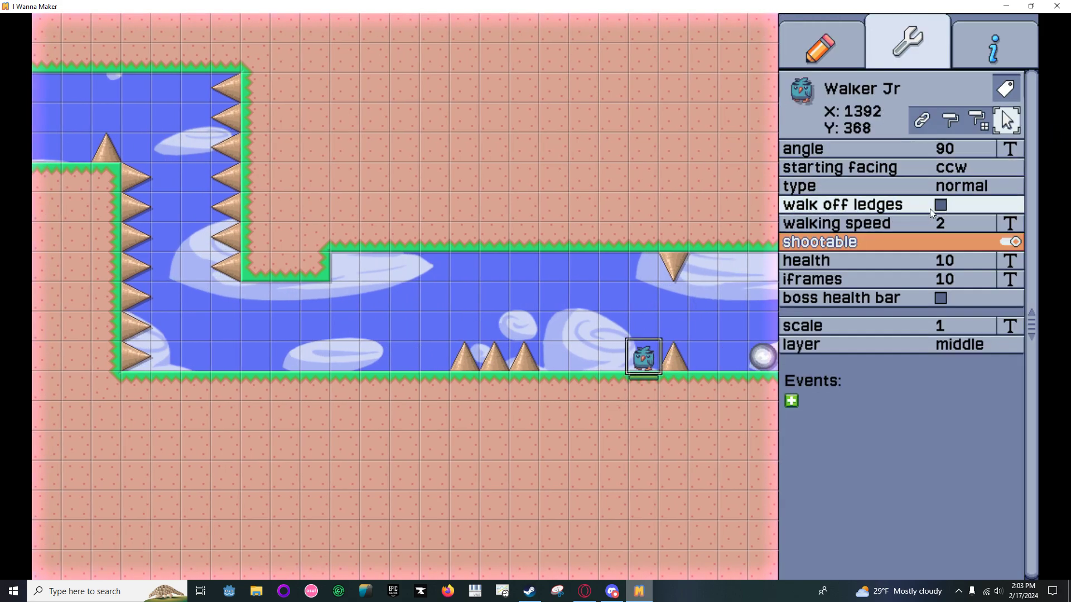
left_click(871, 192)
left_click(856, 226)
left_click(770, 46)
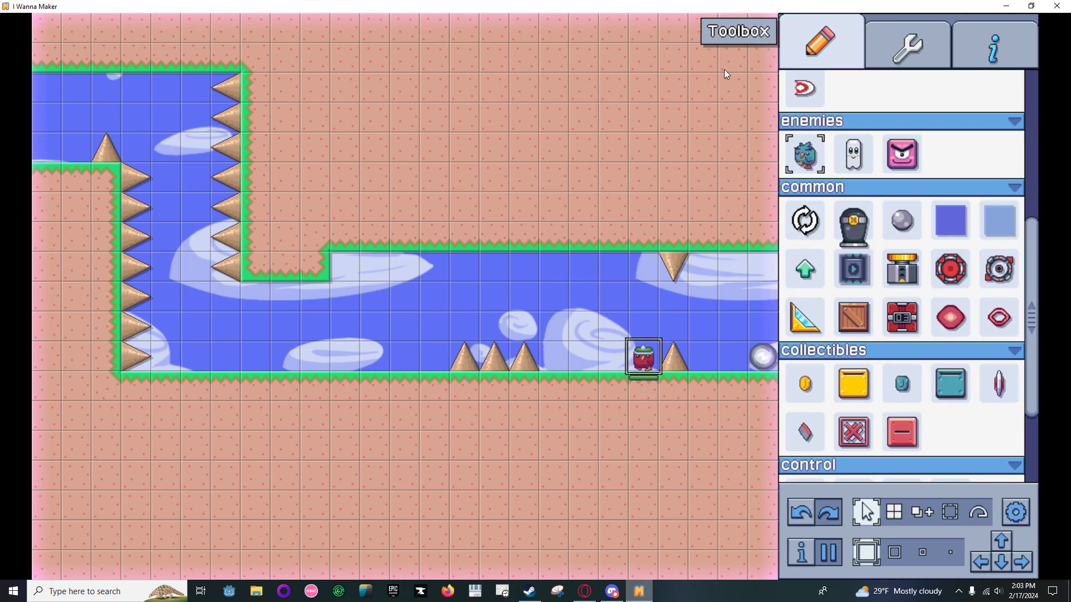
Playtest the killer Walker Jr by placing the player near it in the corridor and shooting at it.
middle_click(381, 347)
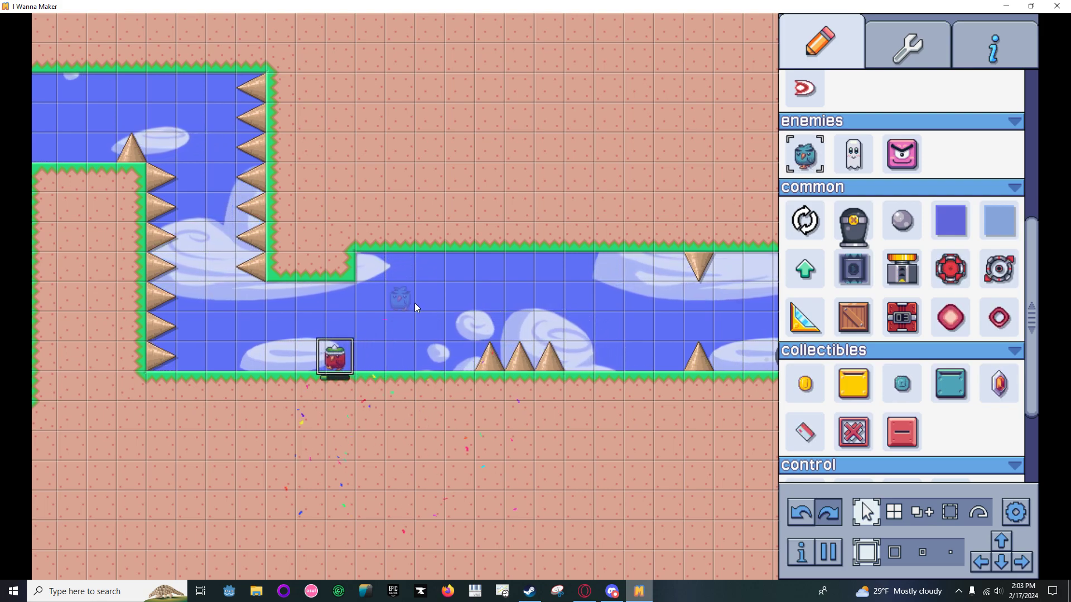
middle_click(354, 352)
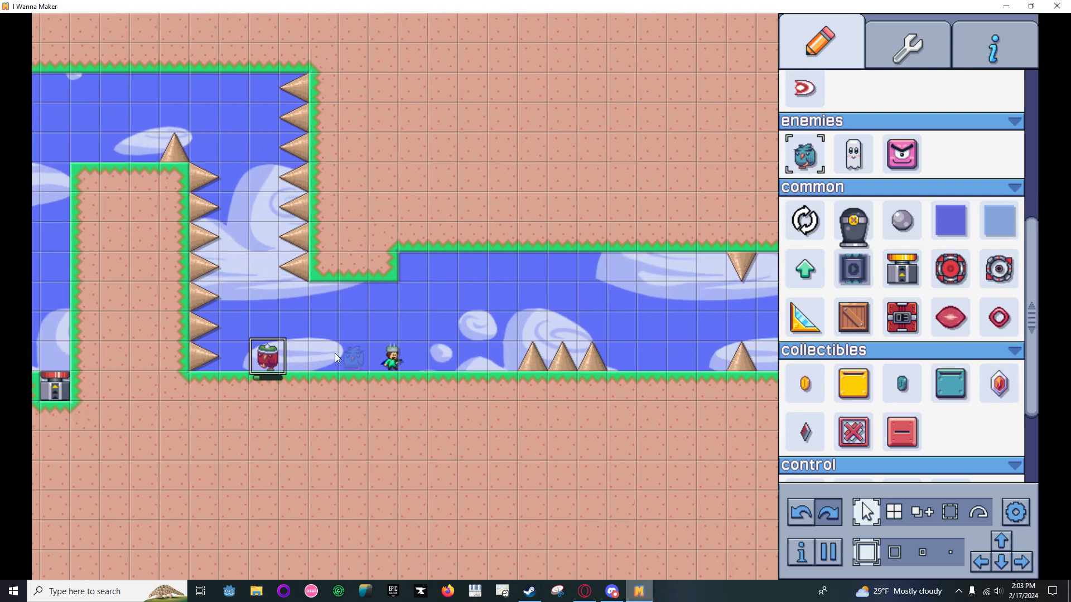
key("z")
key("z")
key("z")
key("r")
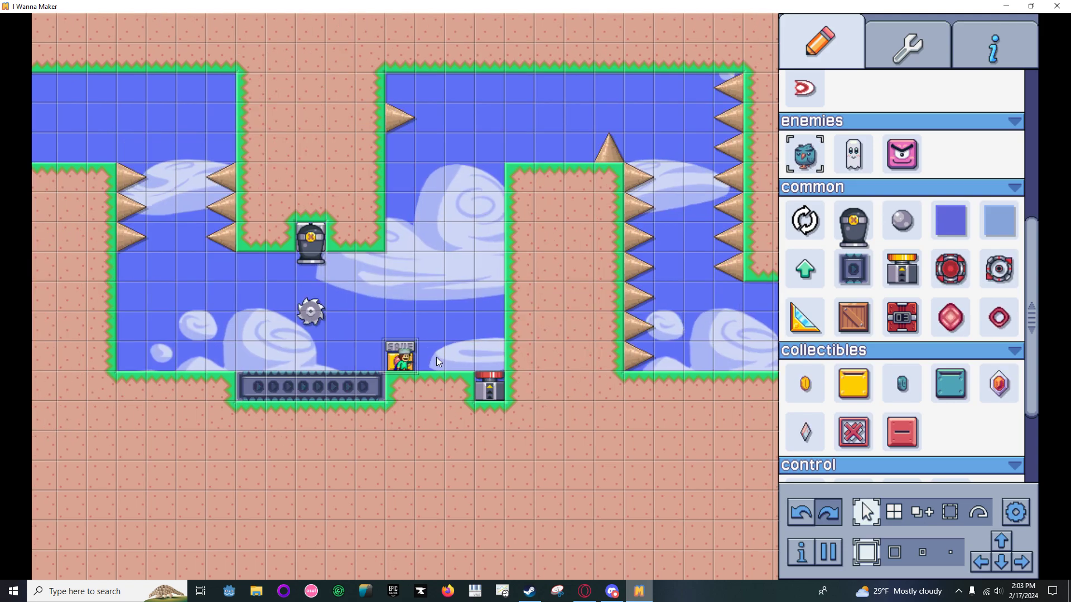
middle_click(684, 312)
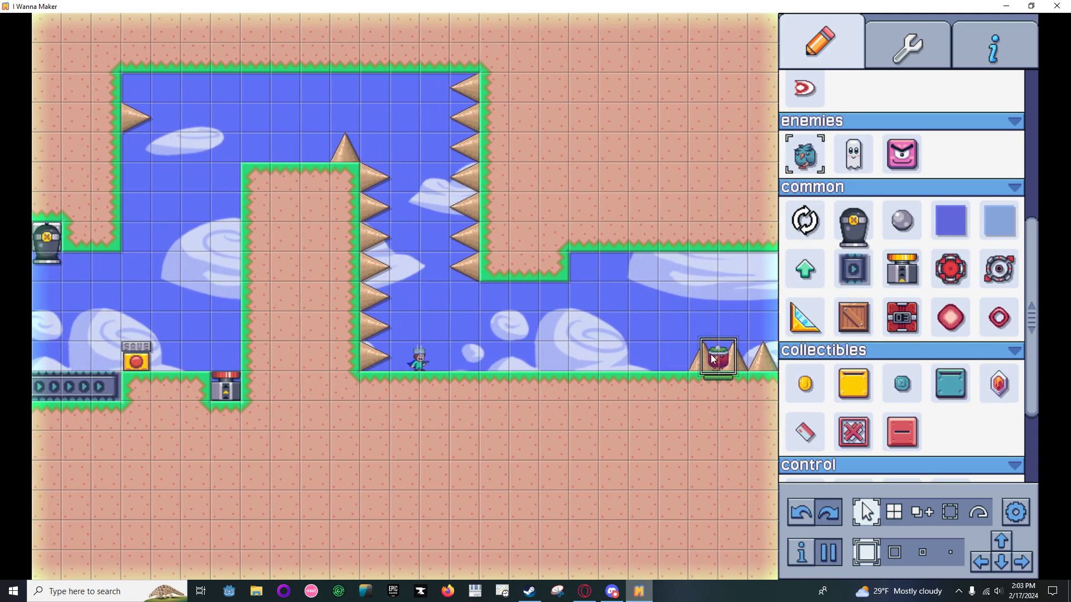
Set the Walker Jr's type to bouncy.
left_click(674, 357, "ctrl")
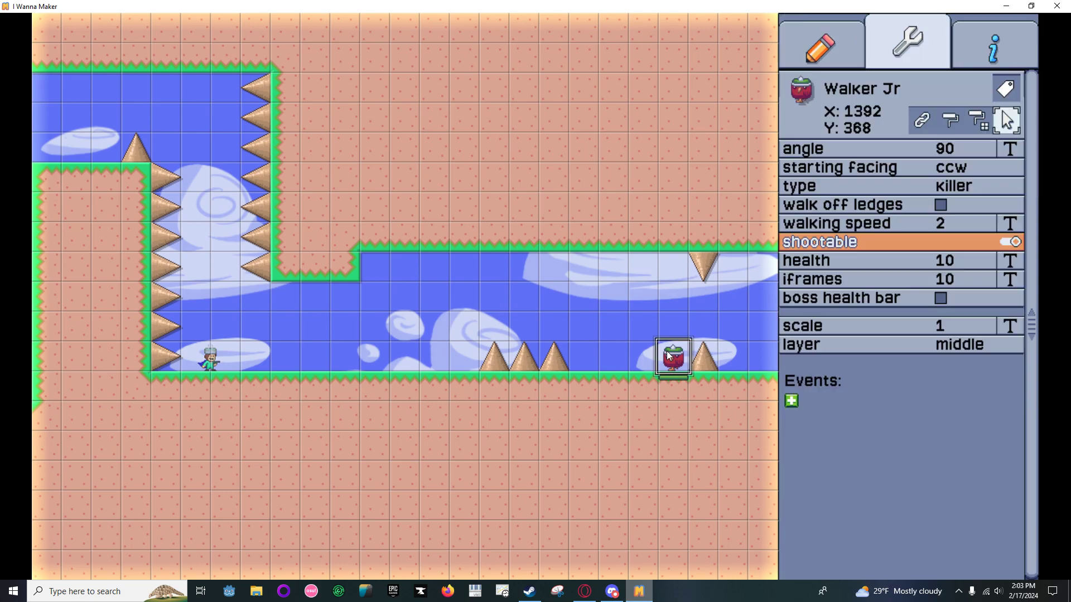
left_click(884, 182)
left_click(868, 205)
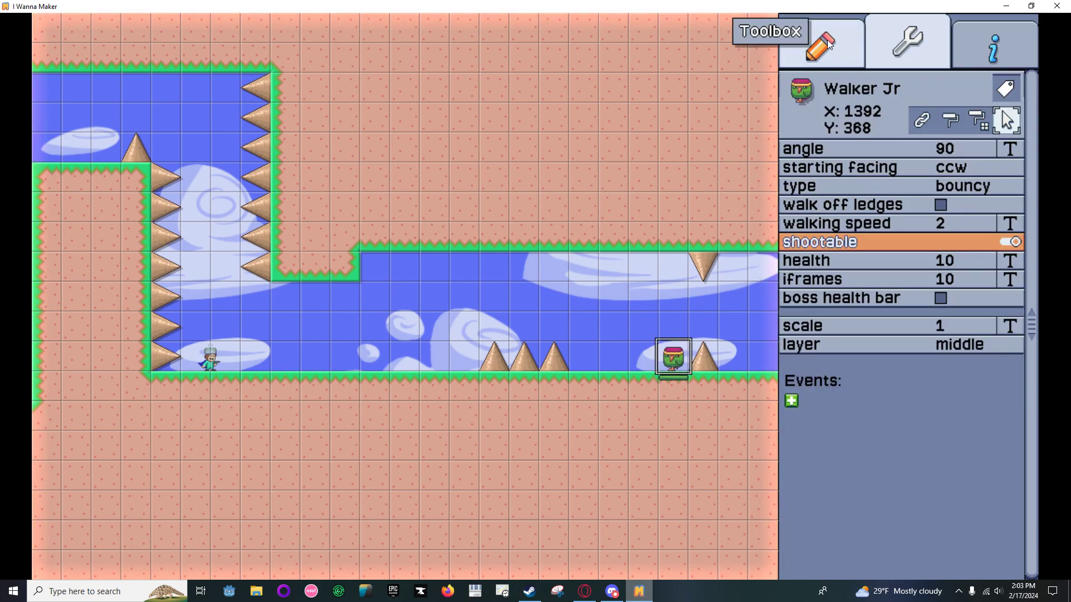
left_click(820, 45)
Playtest the bouncy Walker Jr by jumping the player at it in the corridor.
key("Right")
key("shift")
key("Left")
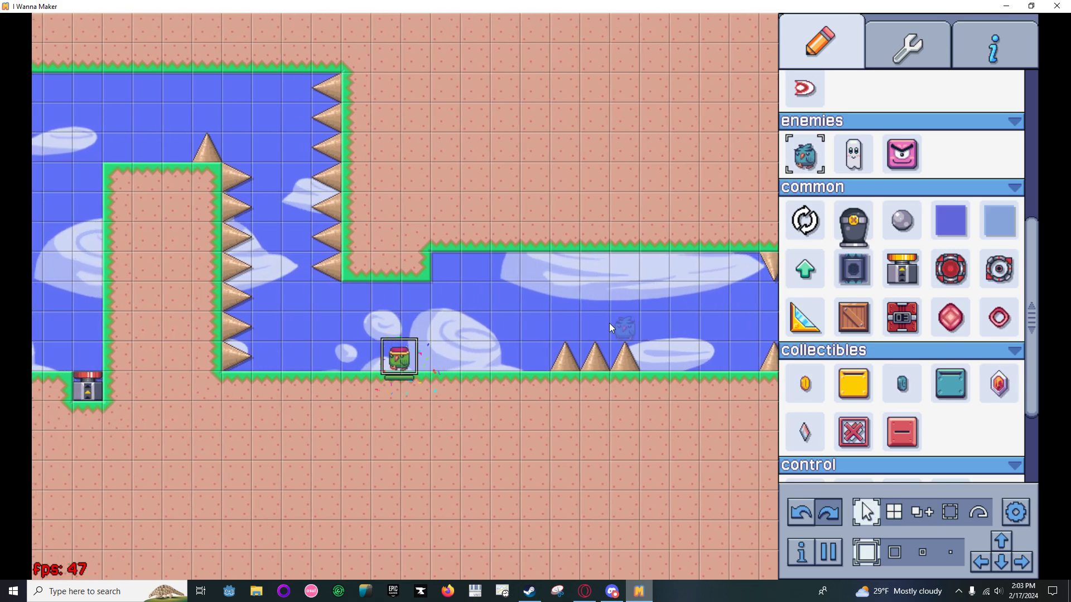
key("r")
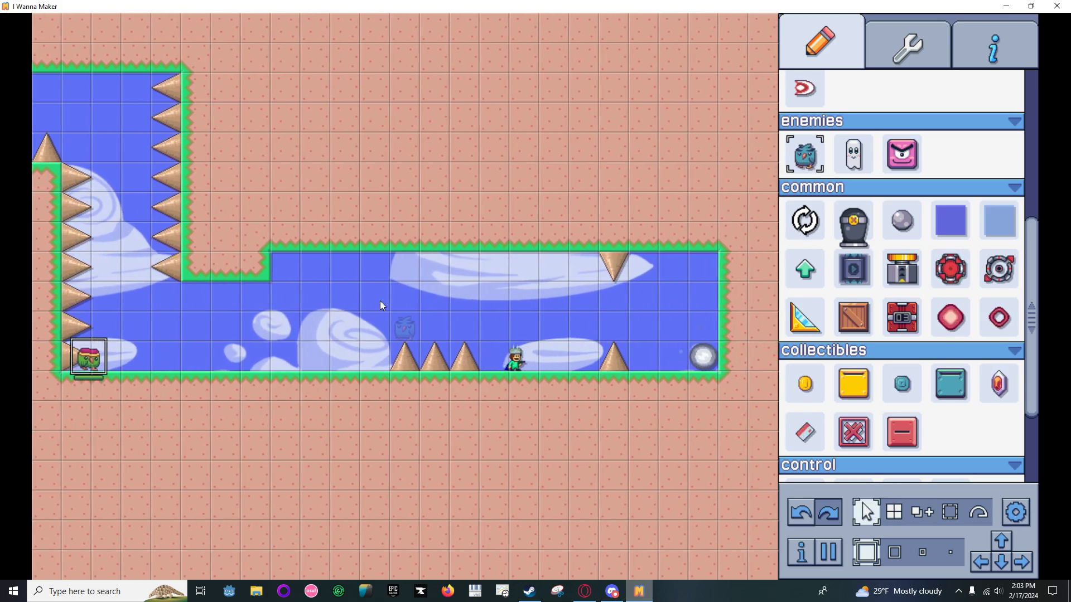
Turn on the boss health bar for the Walker Jr in the spiked corridor.
left_click(570, 358)
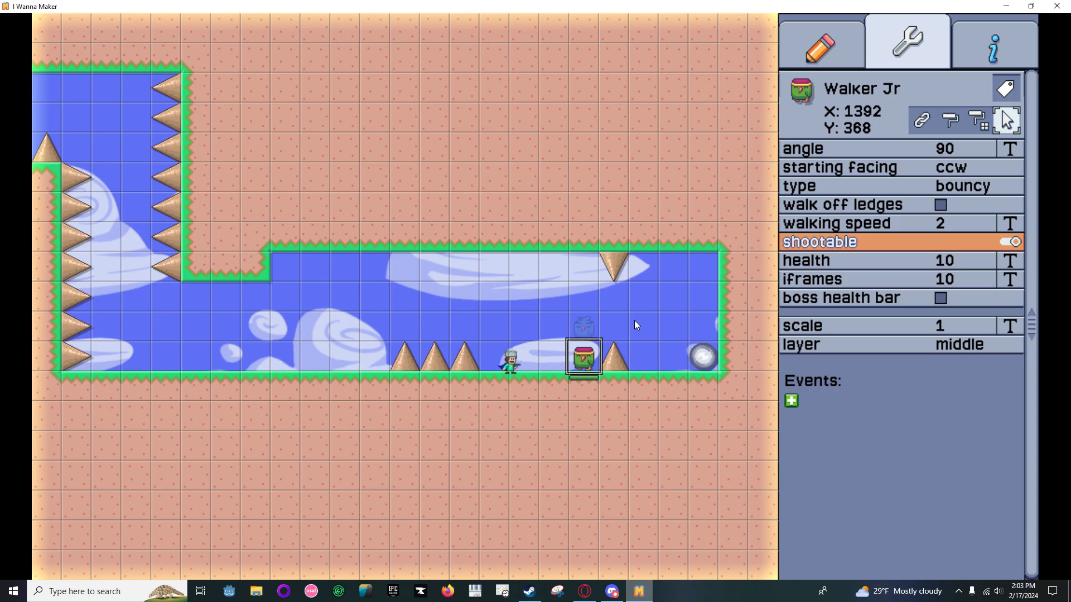
left_click(941, 298)
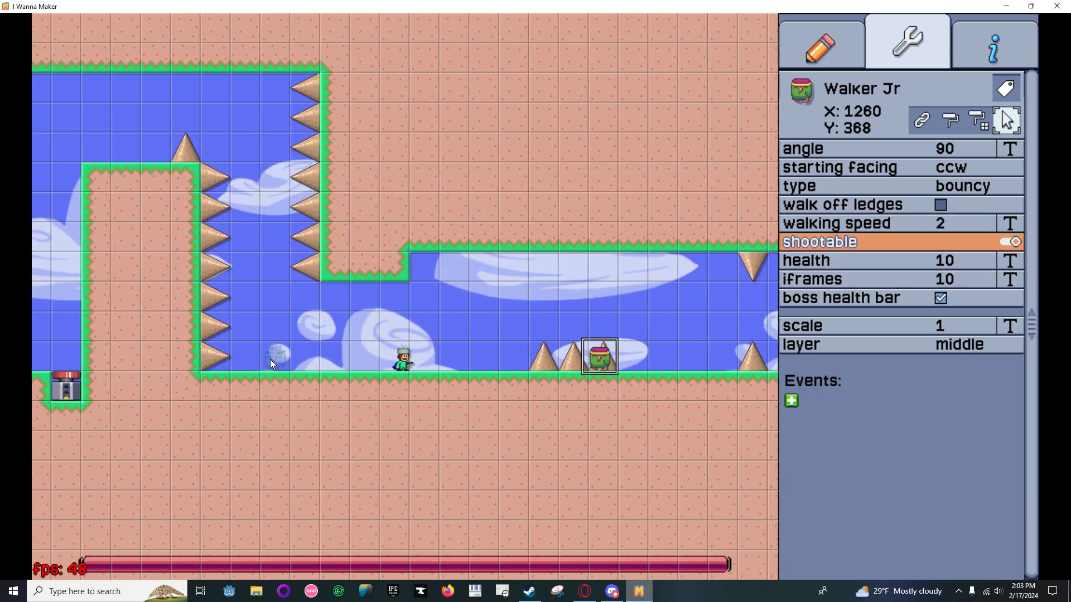
Playtest the boss health bar by restarting and shooting the Walker Jr repeatedly in the corridor.
key("r")
key("Left")
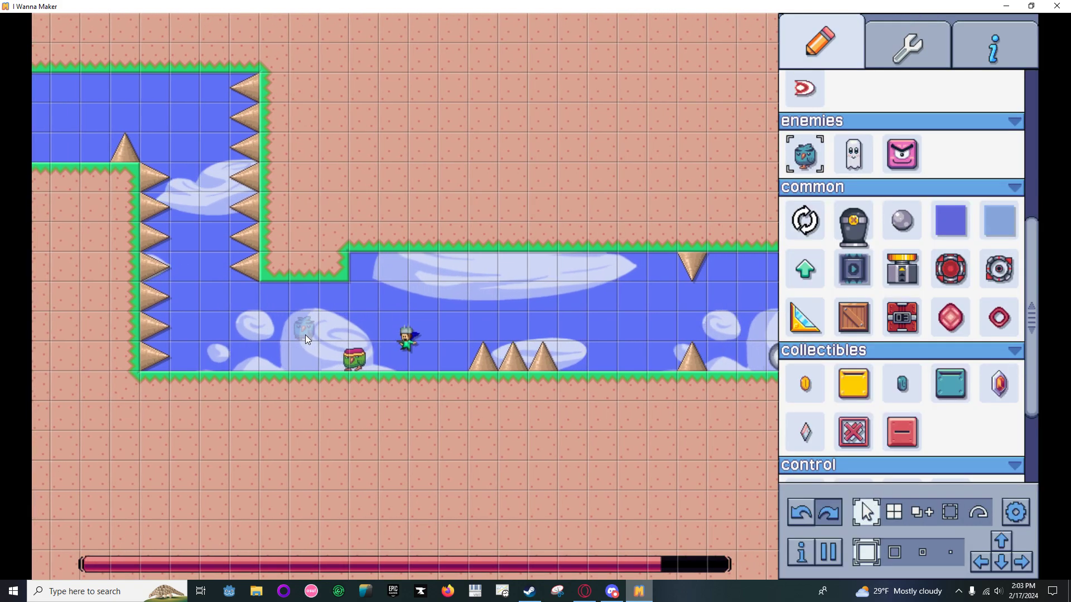
key("z")
key("z")
key("z")
key("z")
key("z")
key("z")
key("z")
key("z")
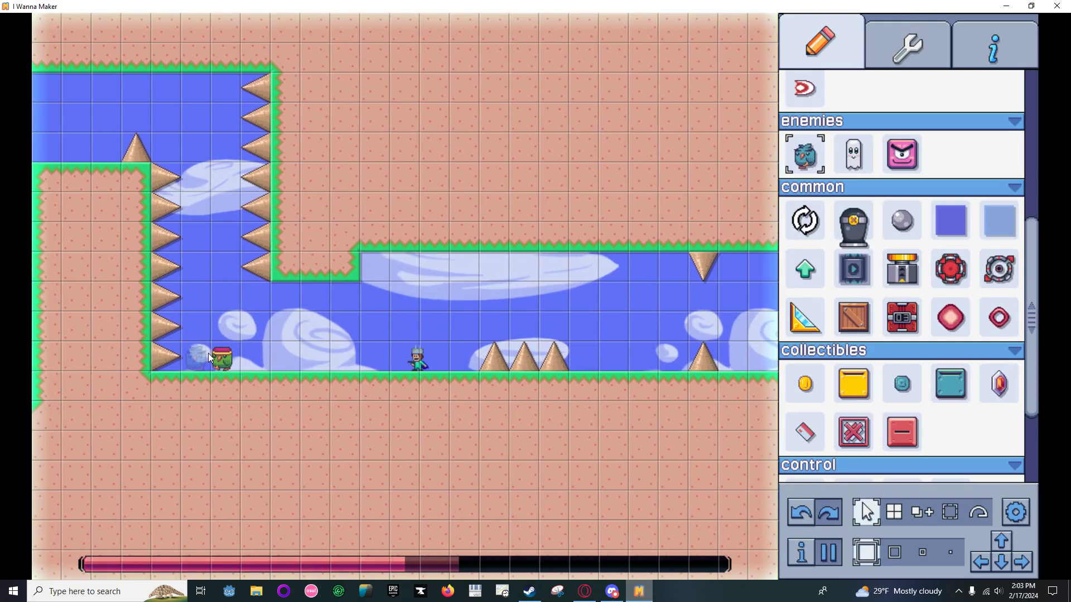
Delete the Walker Jr and place the pink angry-faced enemy block in the corridor ceiling above the three floor spikes.
right_click(212, 357)
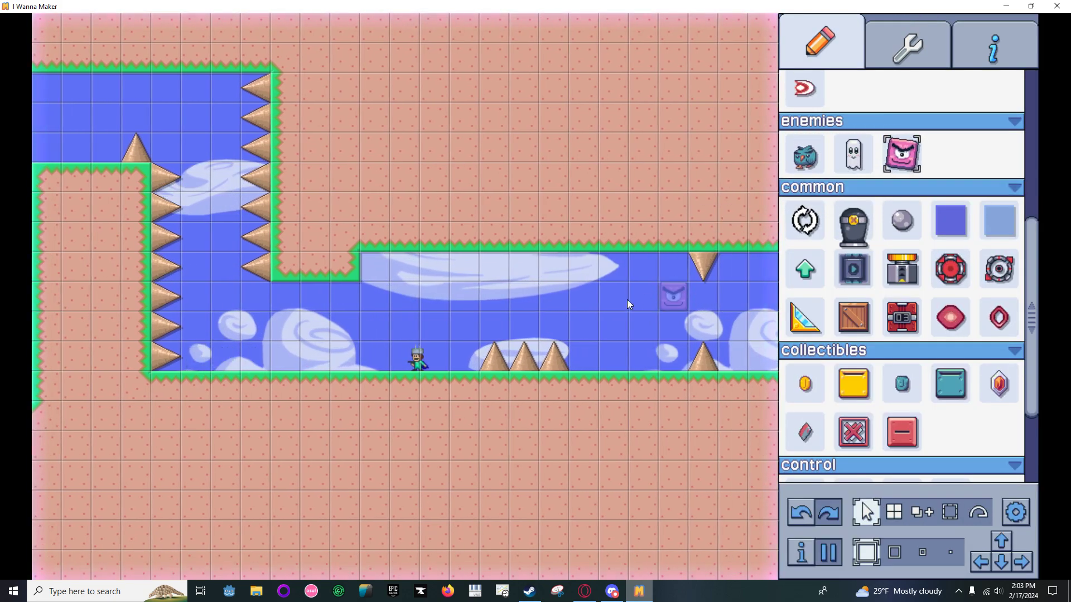
left_click(514, 243)
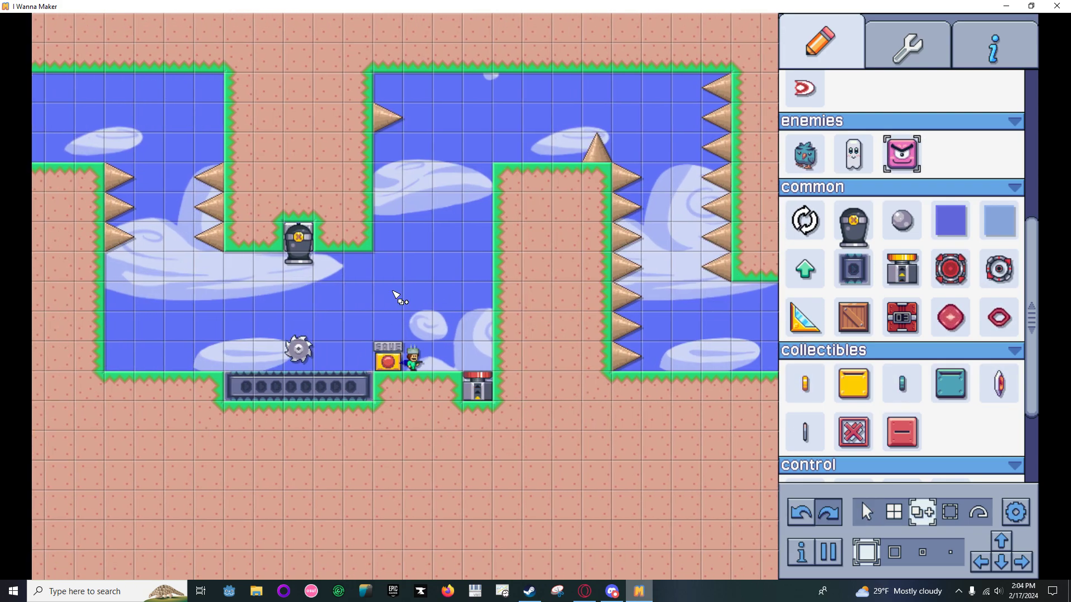
Playtest the pink enemy block by taking the player from the save point over the spikes and underneath it.
key("Right")
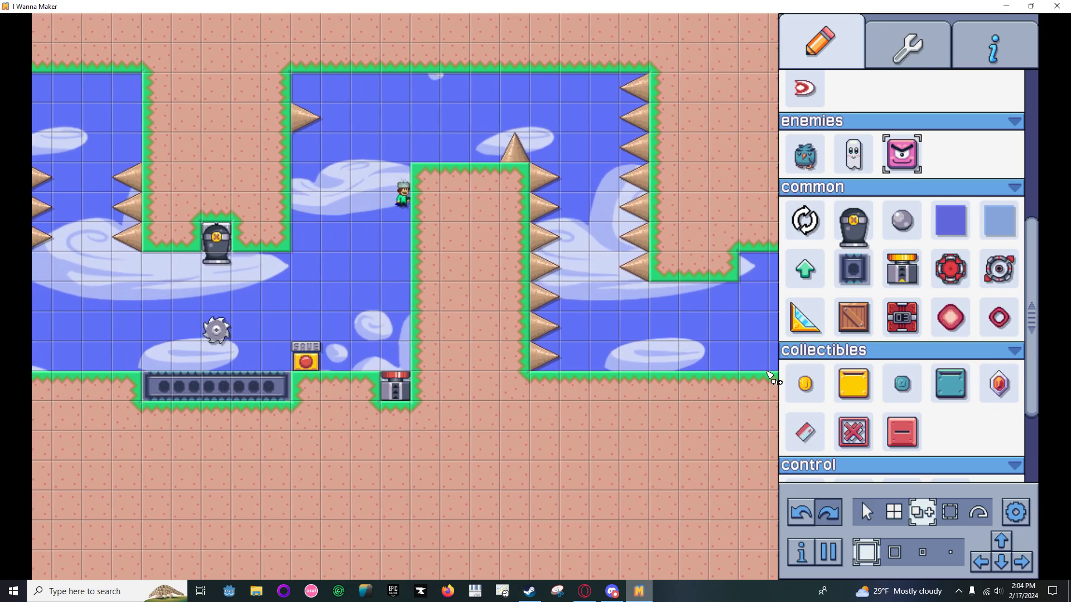
key("w")
key("shift")
key("shift")
key("Left")
key("Right")
key("shift")
key("shift")
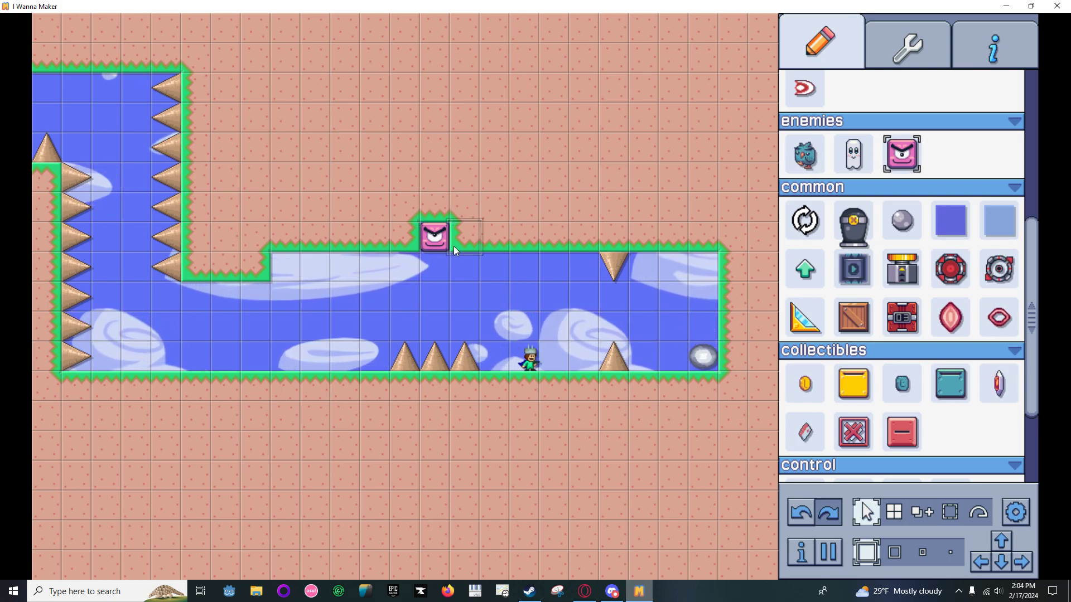
Carve a narrow shaft above the pink enemy block and fill it with the green-edged block from the special category.
scroll(943, 314, "down", 3)
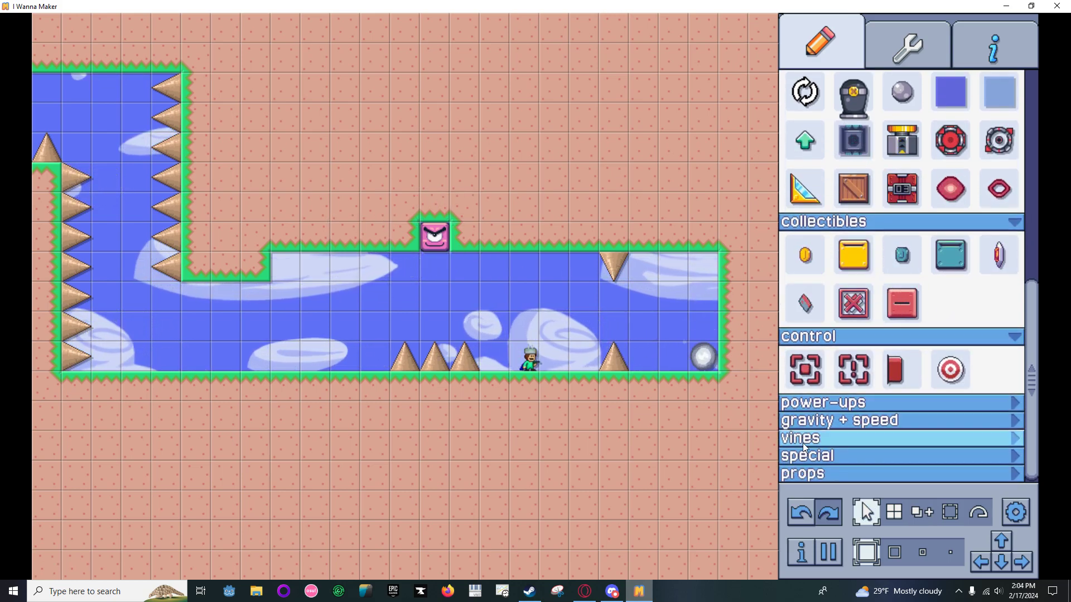
left_click(808, 455)
left_click(902, 392)
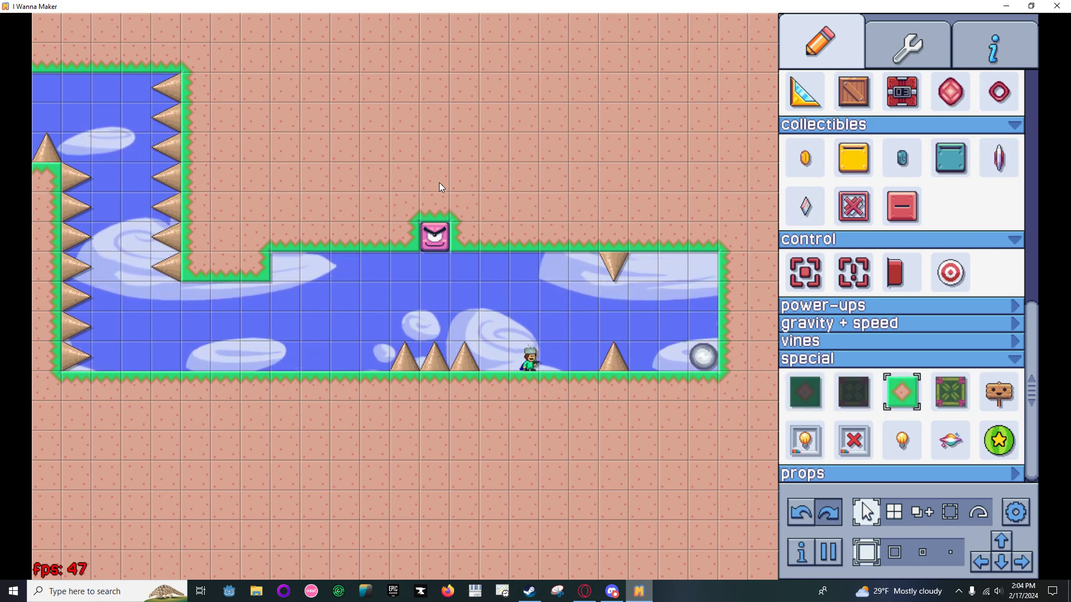
scroll(806, 312, "up", 10)
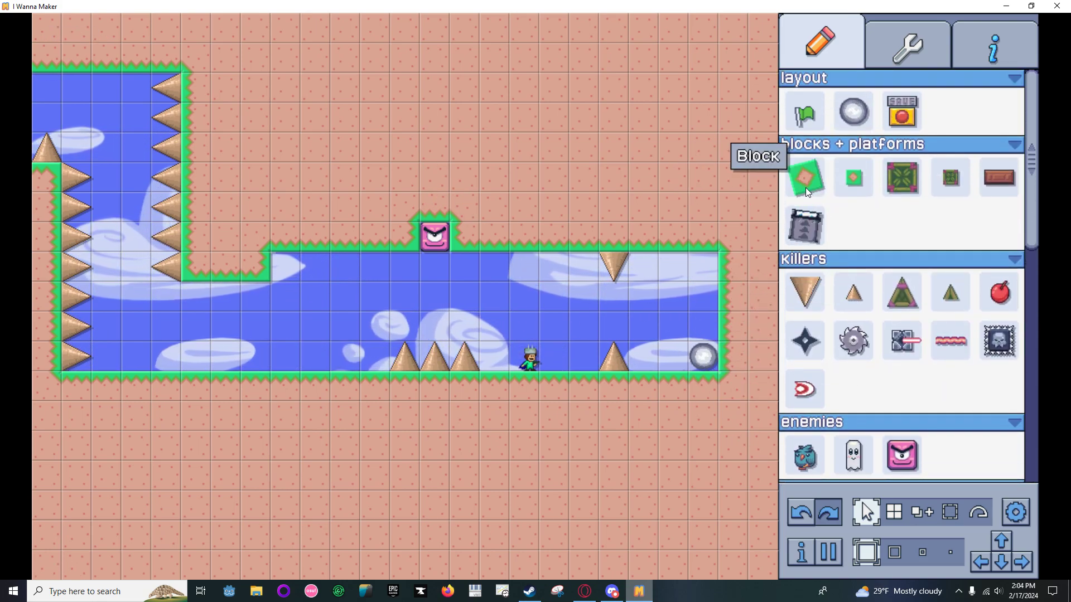
scroll(810, 297, "down", 10)
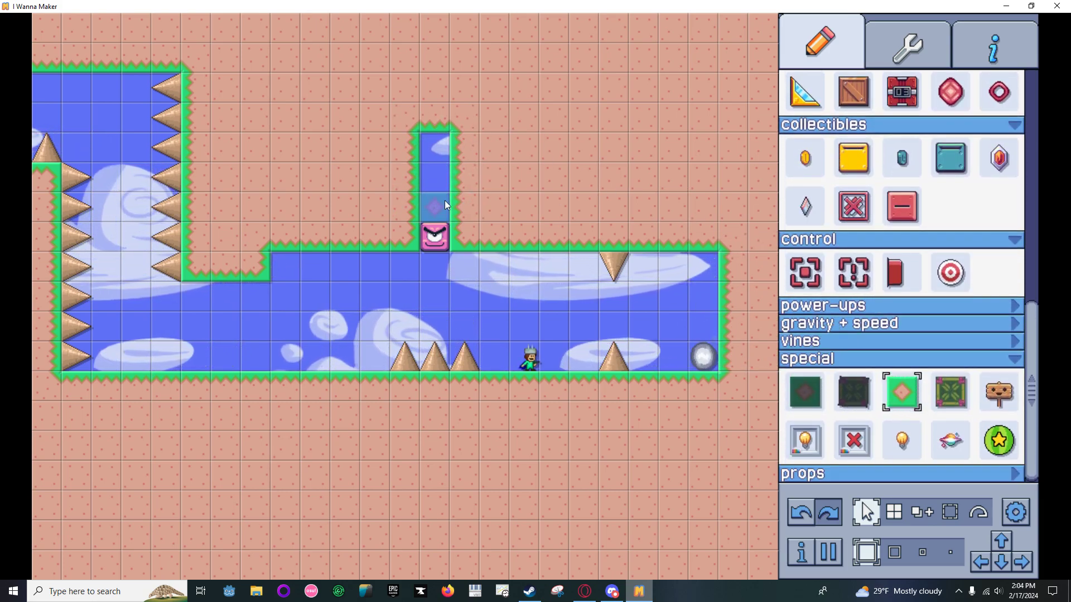
Playtest the pink enemy block beneath the special blocks by jumping the player under it, restarting after the first run.
key("Left")
key("shift")
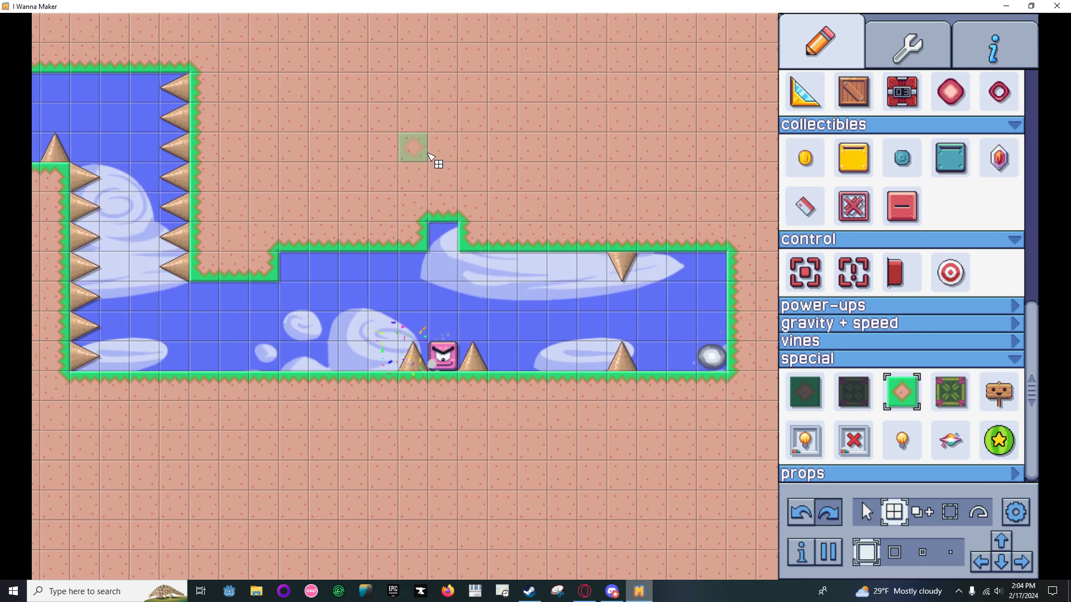
key("r")
key("Right")
key("shift")
key("Right")
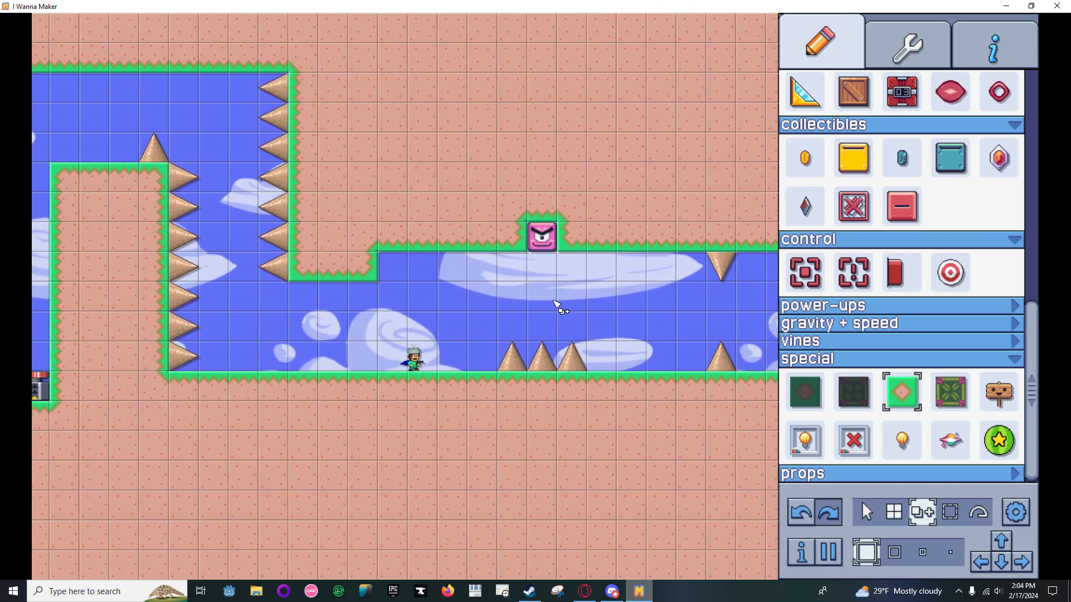
key("shift")
key("Left")
key("shift")
key("Right")
key("shift")
key("Left")
key("Right")
key("shift")
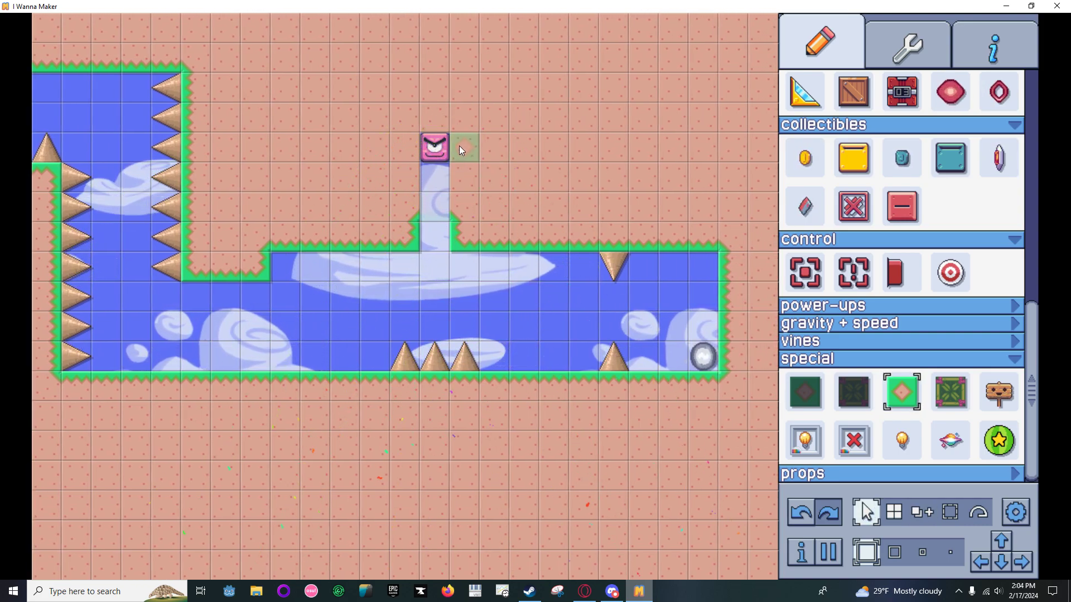
Reset the run, remove the special blocks above the pink enemy block and refill the shaft with regular blocks.
key("r")
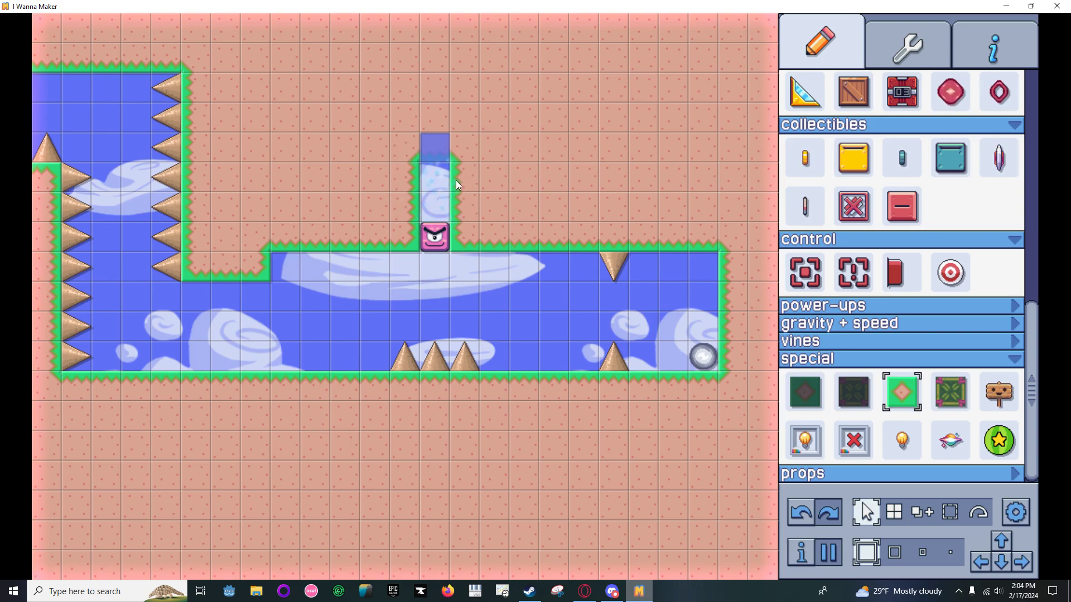
scroll(797, 234, "up", 10)
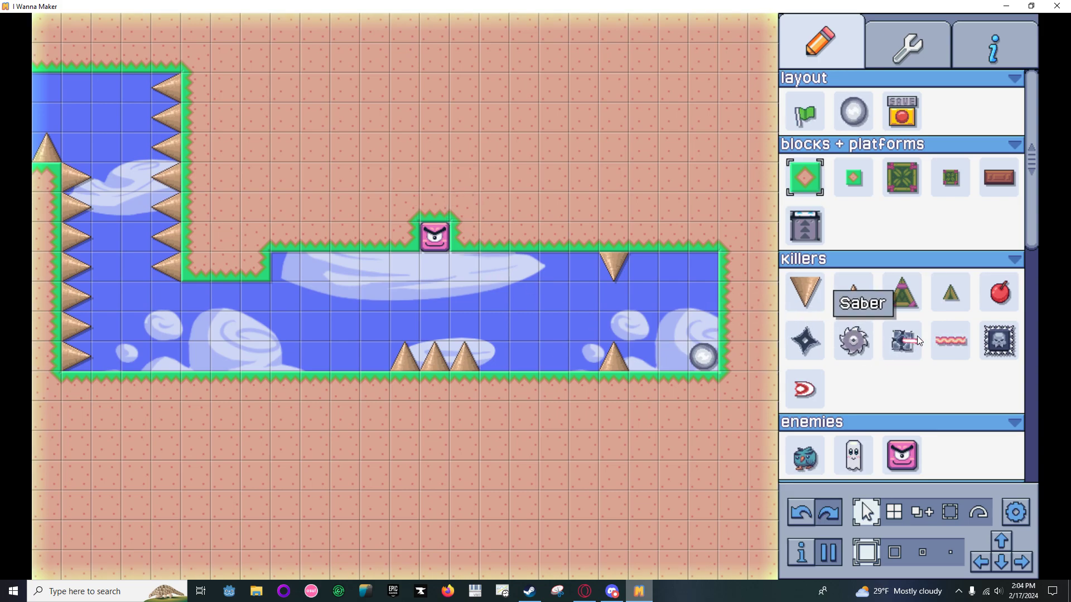
Place a Jump Phantom in the corridor between the three floor spikes and the facing spike pair.
scroll(915, 336, "down", 6)
left_click(854, 159)
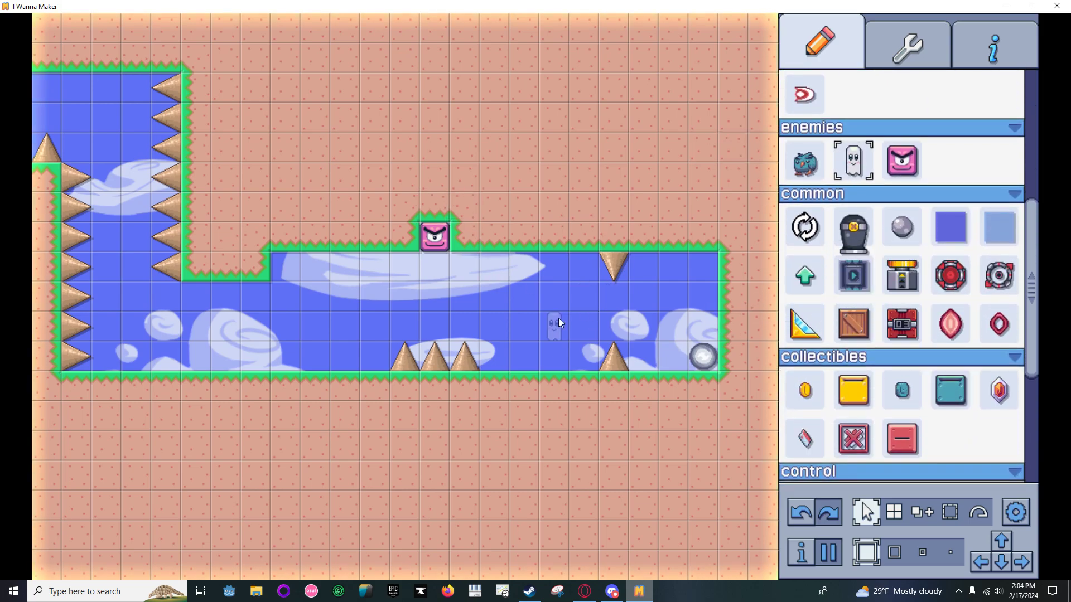
left_click(559, 322)
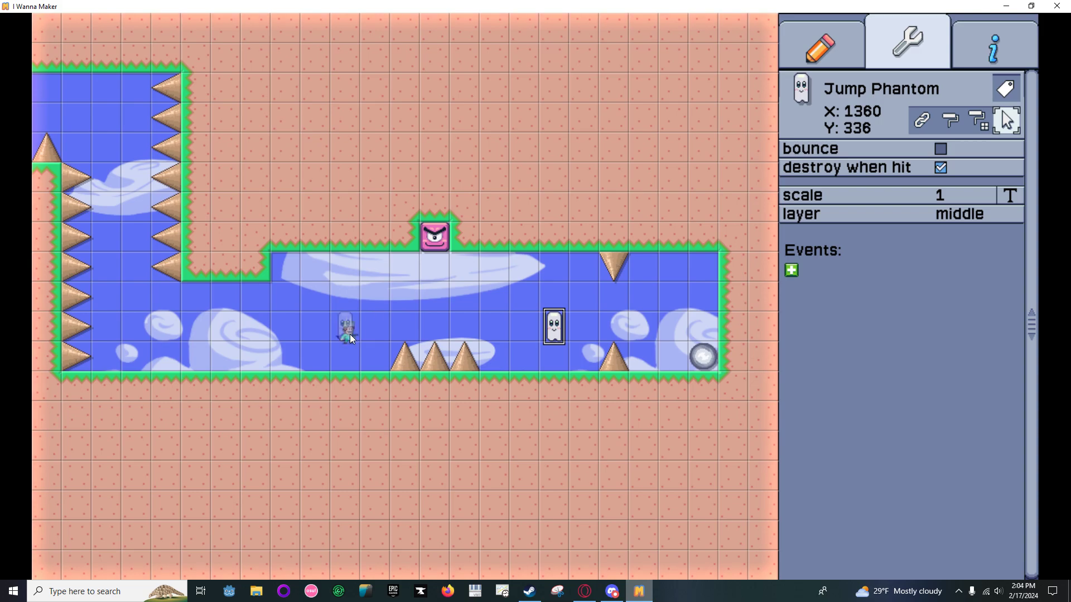
Playtest the Jump Phantom in the corridor by jumping the player and shooting at it.
key("shift")
key("shift")
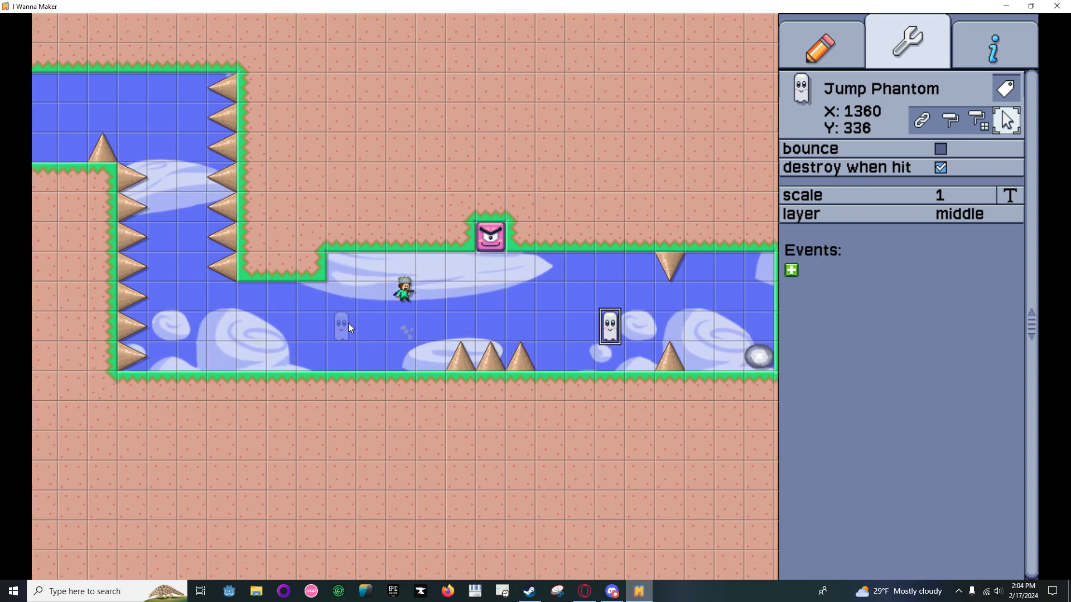
key("z")
key("shift")
key("shift")
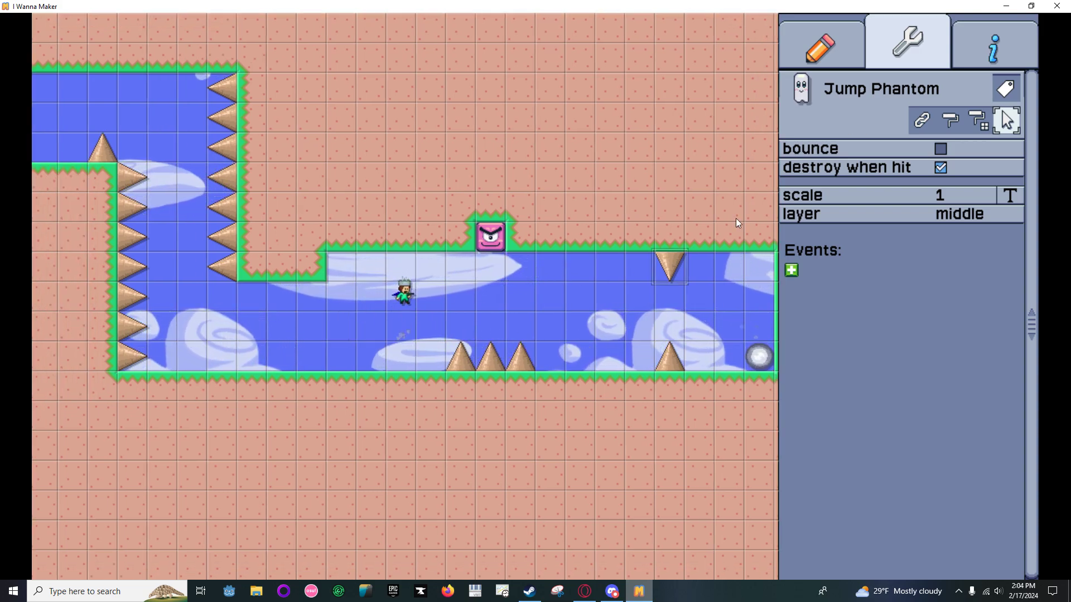
key("Left")
Place a Jump Phantom near the bottom of the spiked vertical shaft.
left_click(803, 49)
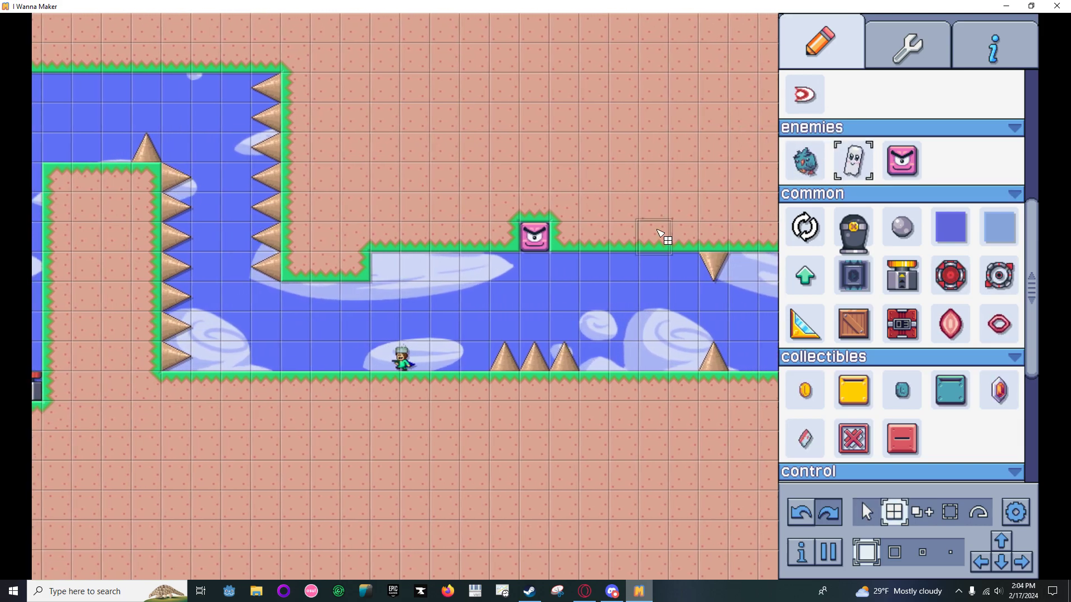
key("shift")
key("shift")
left_click(865, 512)
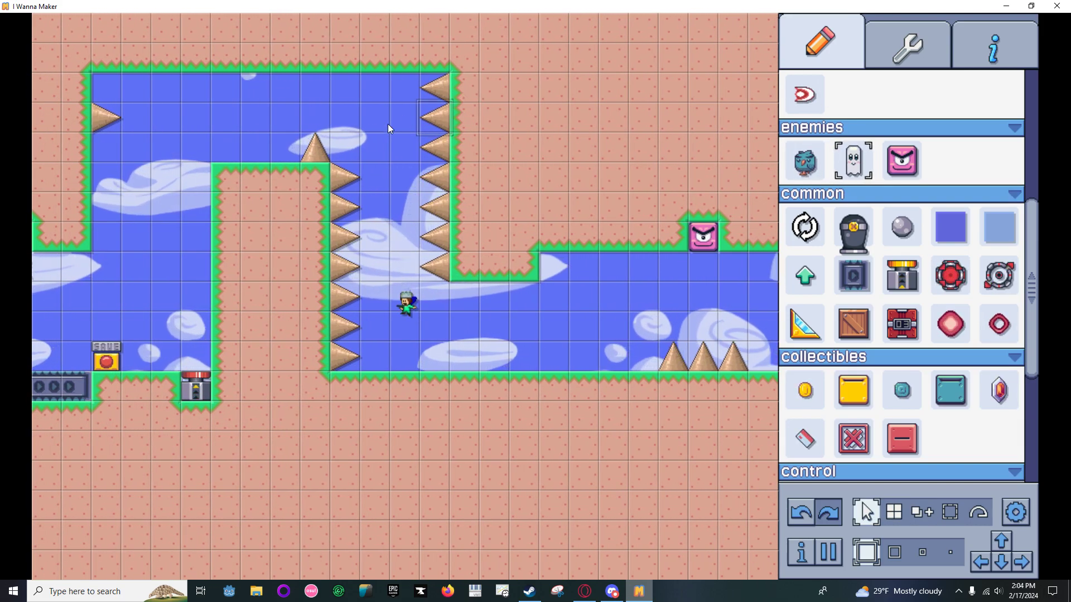
key("w")
left_click(522, 336)
Playtest the Jump Phantom near the shaft's bottom by jumping the player over the ledge spike into the shaft.
key("ctrl")
key("shift")
key("Right")
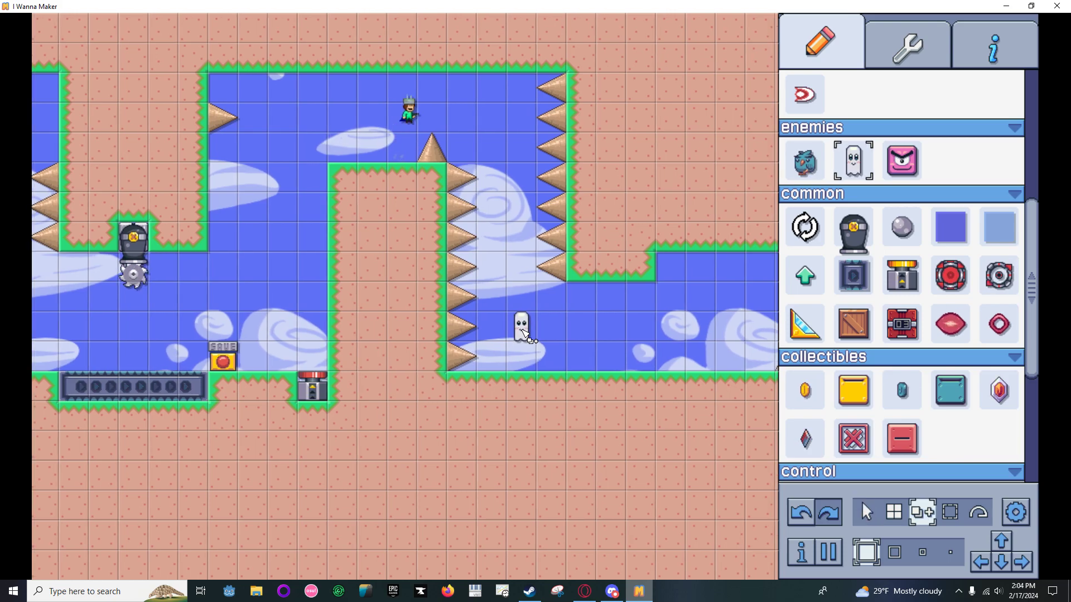
key("shift")
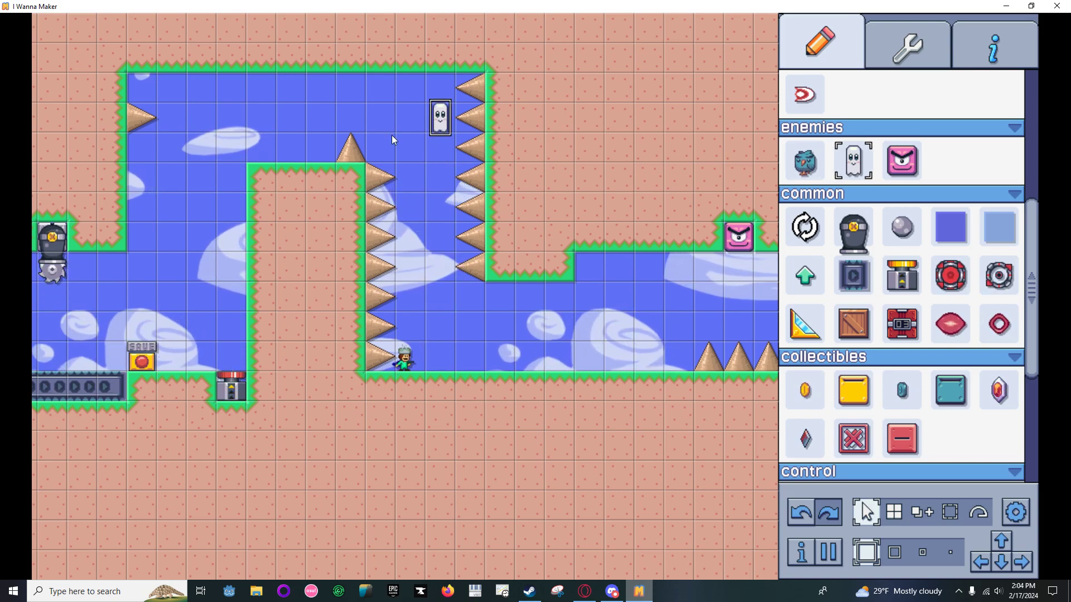
Playtest the Jump Phantom at the top of the spiked shaft with repeated jumps from different player positions.
key("w")
key("Right")
key("shift")
key("ctrl")
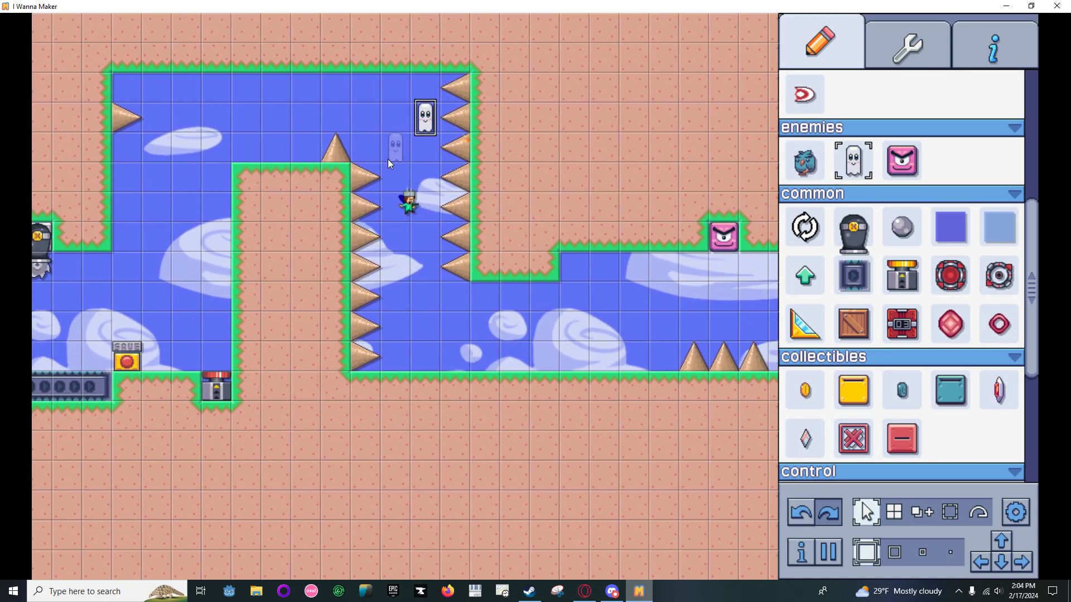
key("w")
key("Right")
key("shift")
key("ctrl")
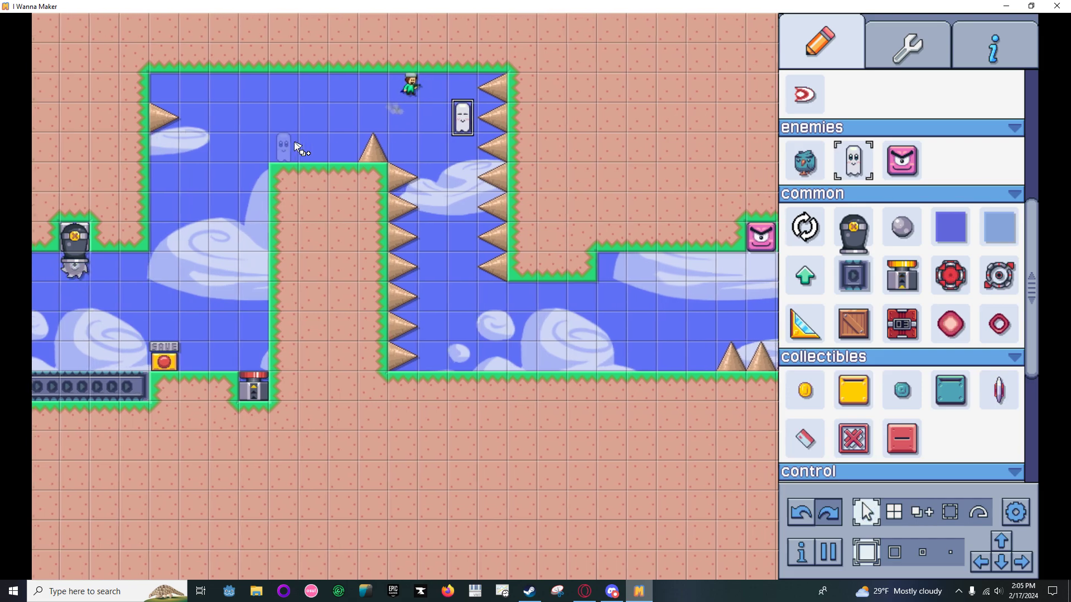
Restart from the save point and shoot the Jump Phantom while jumping the player over the ledge.
key("r")
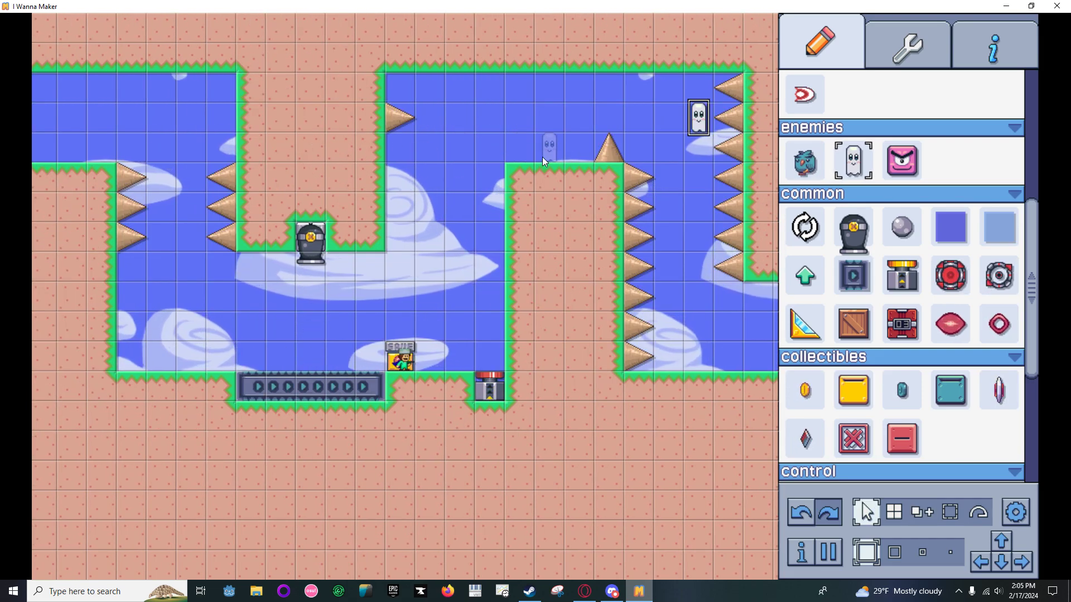
key("w")
key("Right")
key("shift")
key("z")
key("Left")
key("shift")
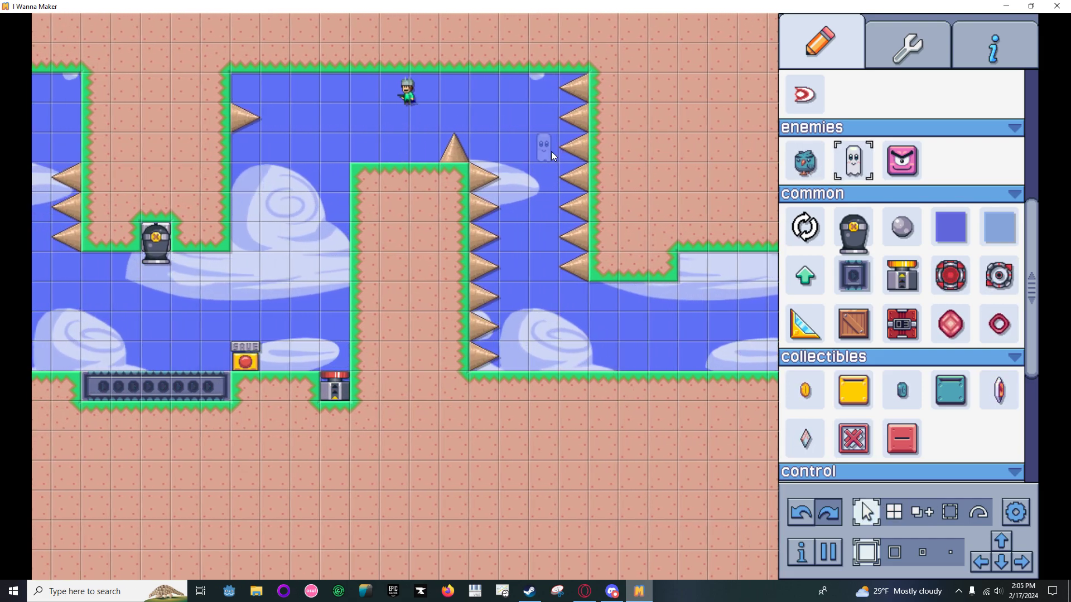
Restart the run and jump the player past the ledge spike into the Jump Phantom at the shaft's top.
key("space")
key("r")
key("w")
key("space")
key("Right")
key("shift")
key("shift")
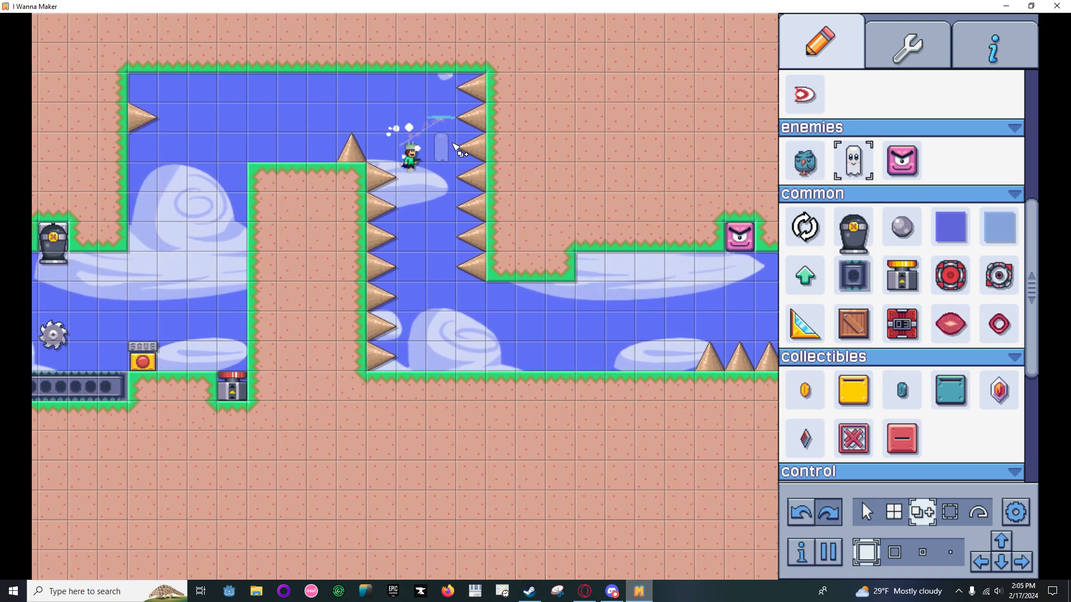
key("Left")
key("ctrl")
key("space")
Enable bounce on the Jump Phantom at the top of the spiked shaft.
left_click(408, 120)
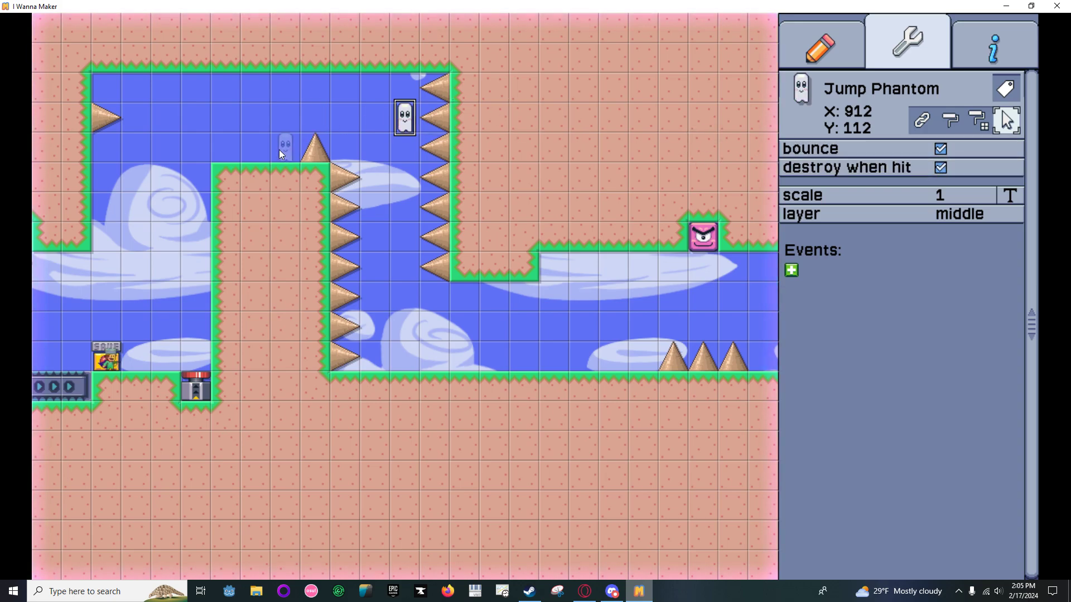
key("space")
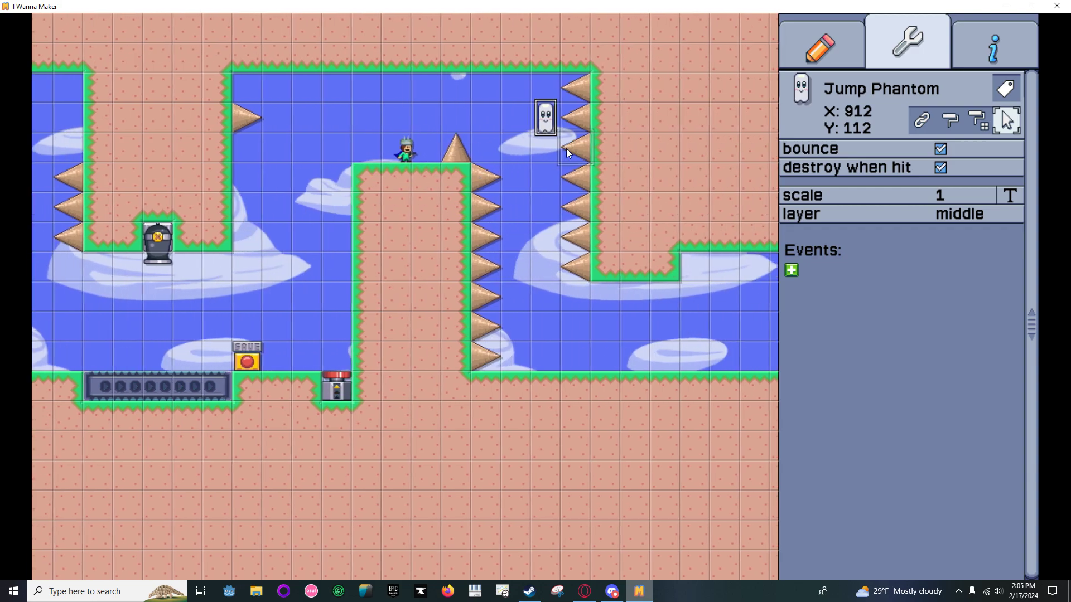
Place a Cannon in the upper part of the spiked shaft and delete the Jump Phantom beside the wall spikes.
left_click(820, 42)
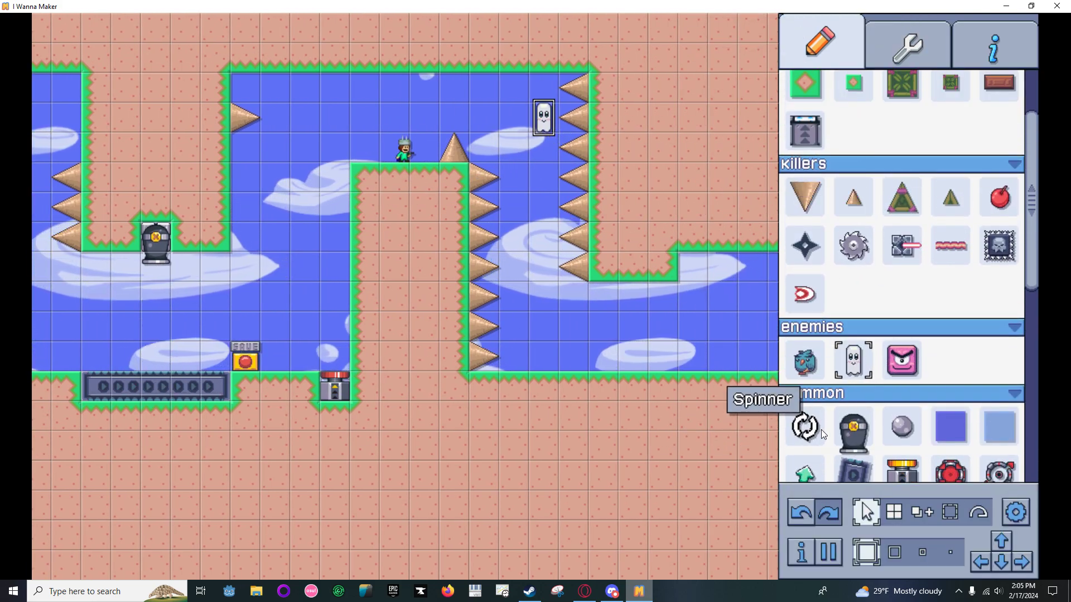
left_click(854, 427)
left_click(527, 188)
left_click(519, 175)
left_click(552, 118)
left_click(549, 119)
right_click(549, 119)
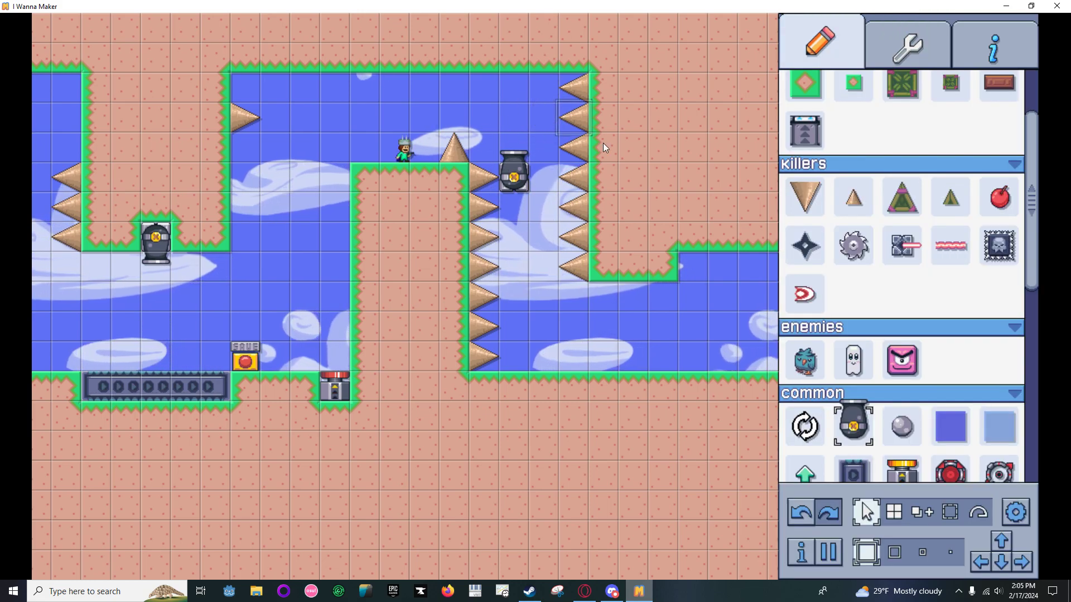
Load a Jump Phantom into the new cannon and move the cannon down the shaft to X 912, Y 304.
scroll(901, 284, "down", 3)
left_click(858, 172)
left_click(520, 167)
left_click(517, 133)
left_click_drag(519, 177, 548, 299)
Set the cannon's rotate speed to 10.
left_click(999, 198)
type("10")
key("Return")
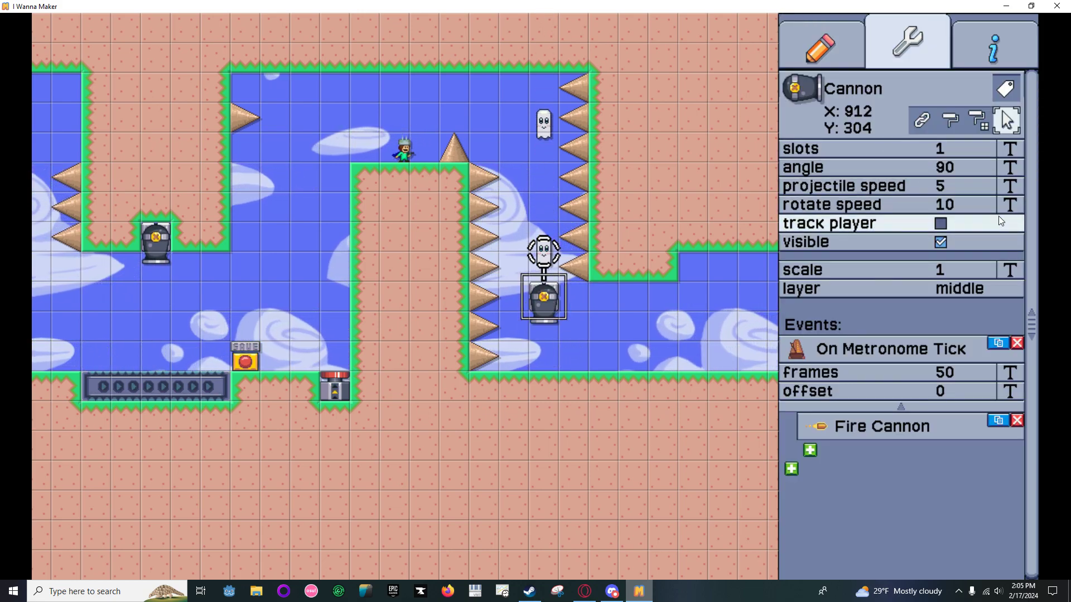
Enable bounce on the Jump Phantom loaded in the shaft cannon and playtest jumping into the spiked shaft.
left_click(543, 251)
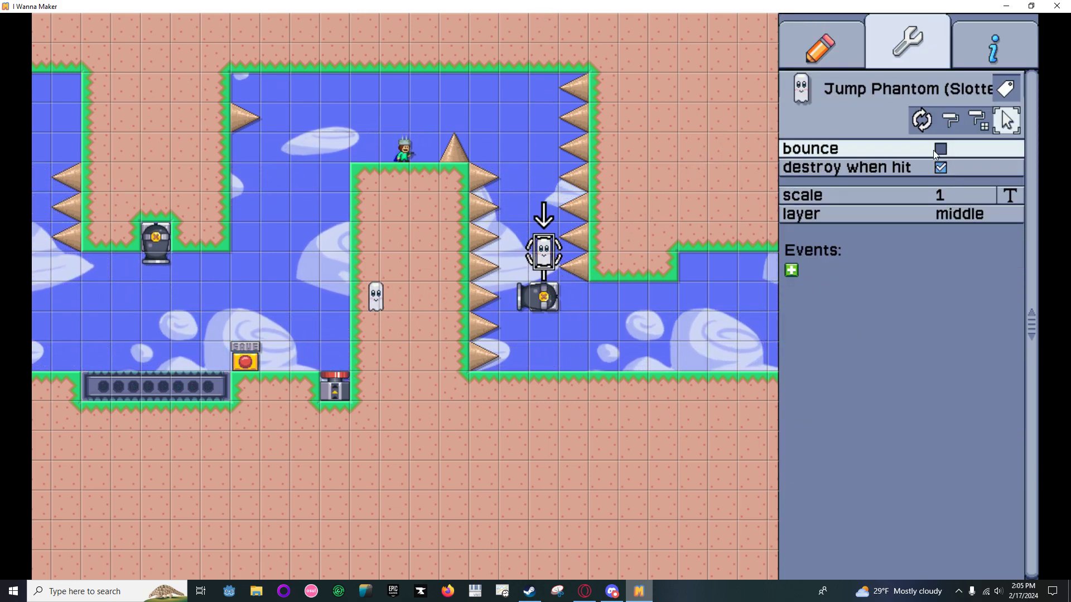
key("Right")
key("shift")
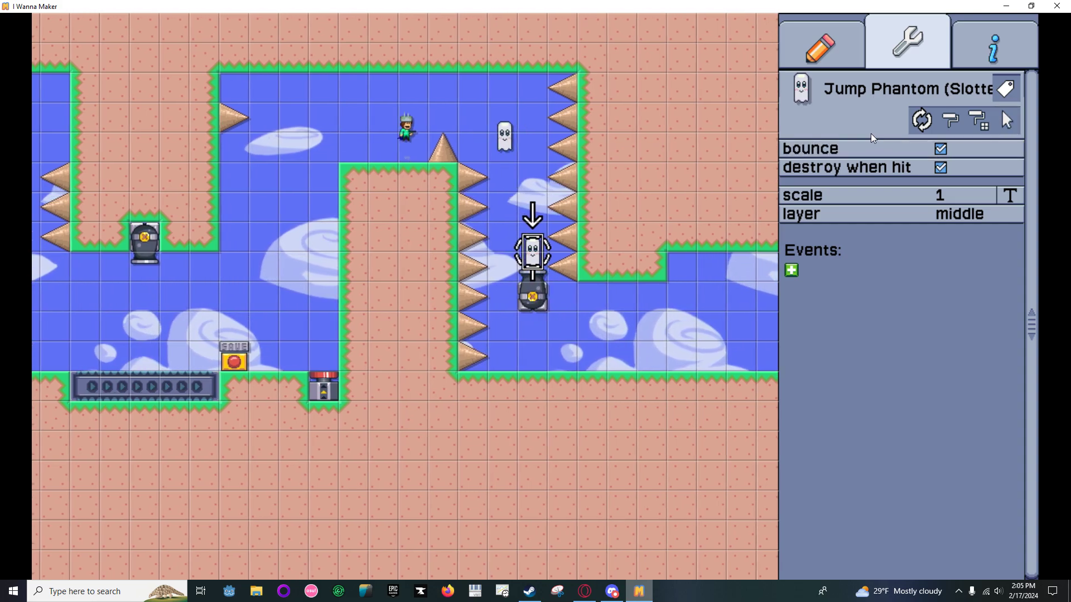
key("Right")
key("shift")
key("shift")
key("Right")
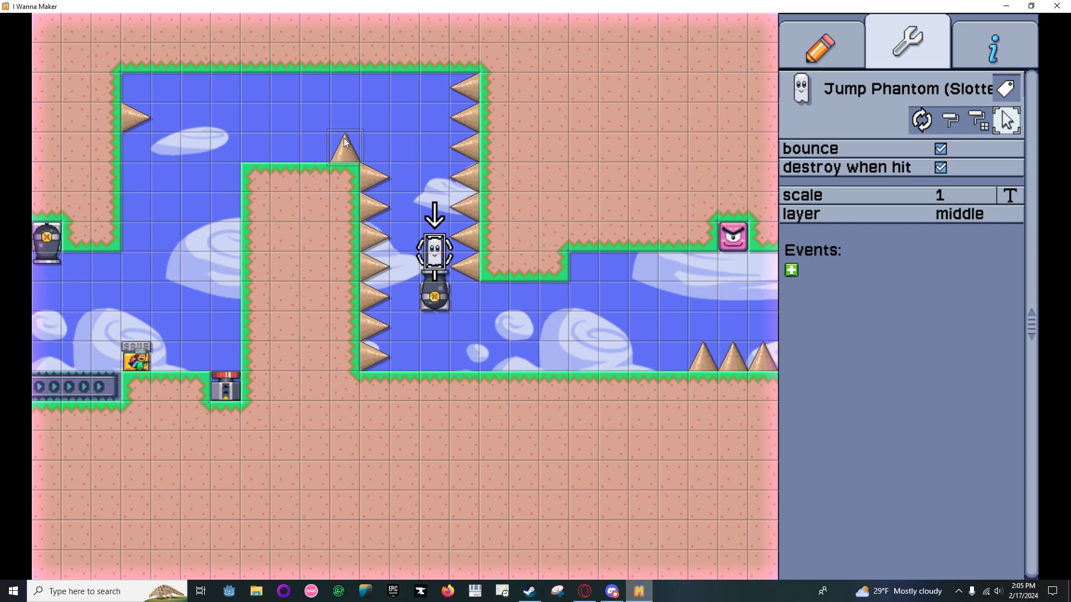
key("Right")
key("shift")
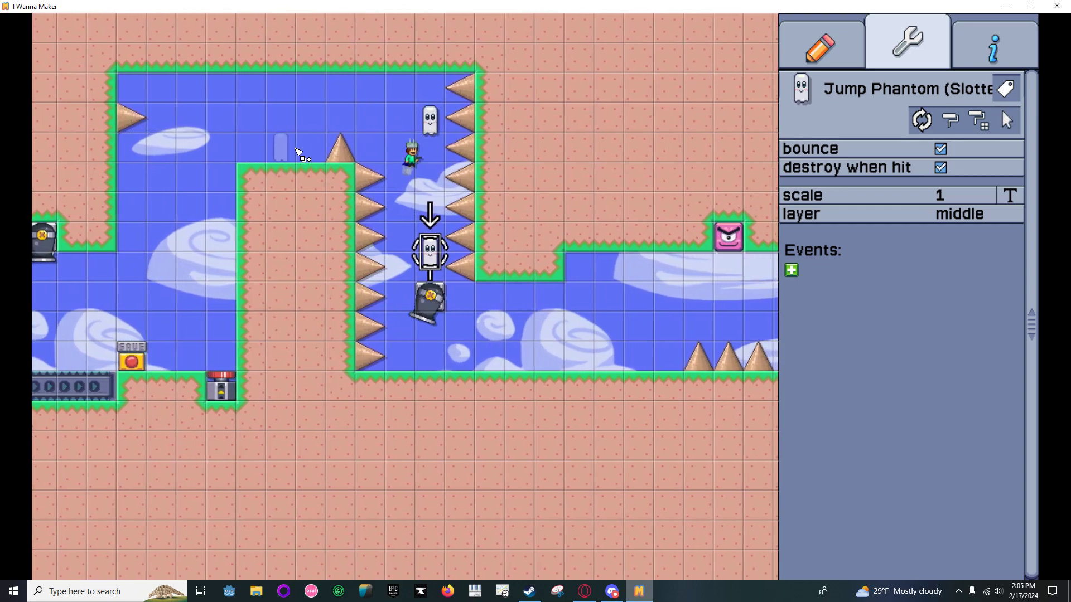
Delete the cannon from the spiked shaft, playtest the jump over the ledge spike and restart from the save.
right_click(431, 290)
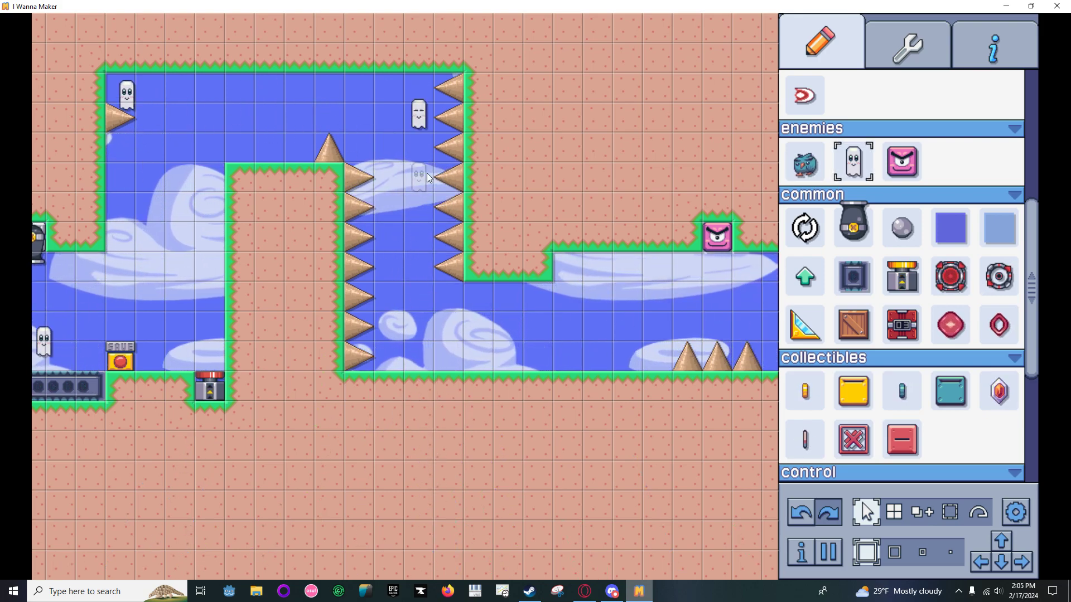
key("w")
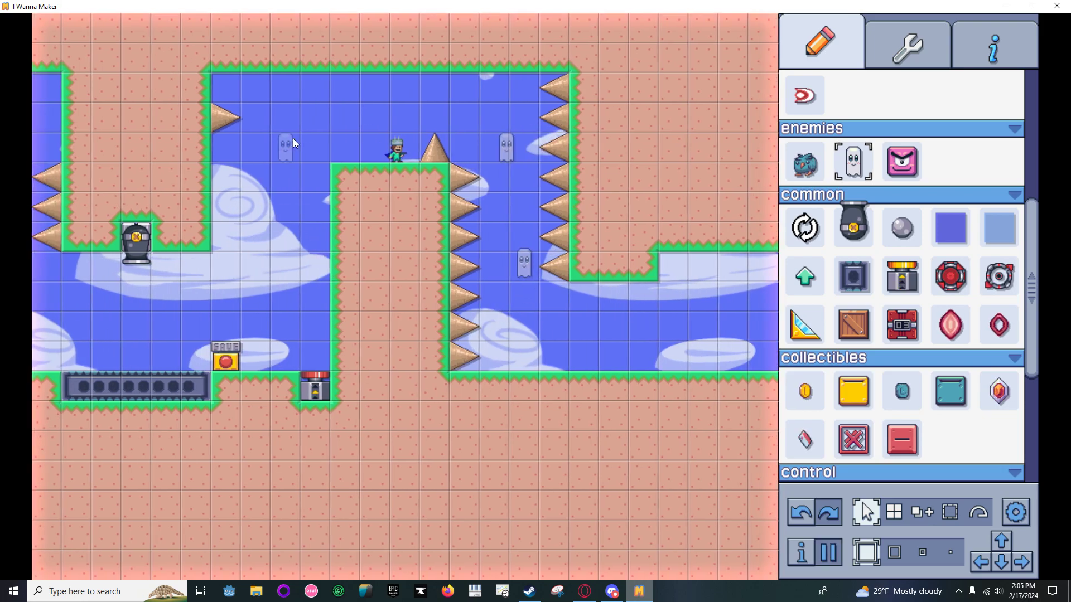
key("Right")
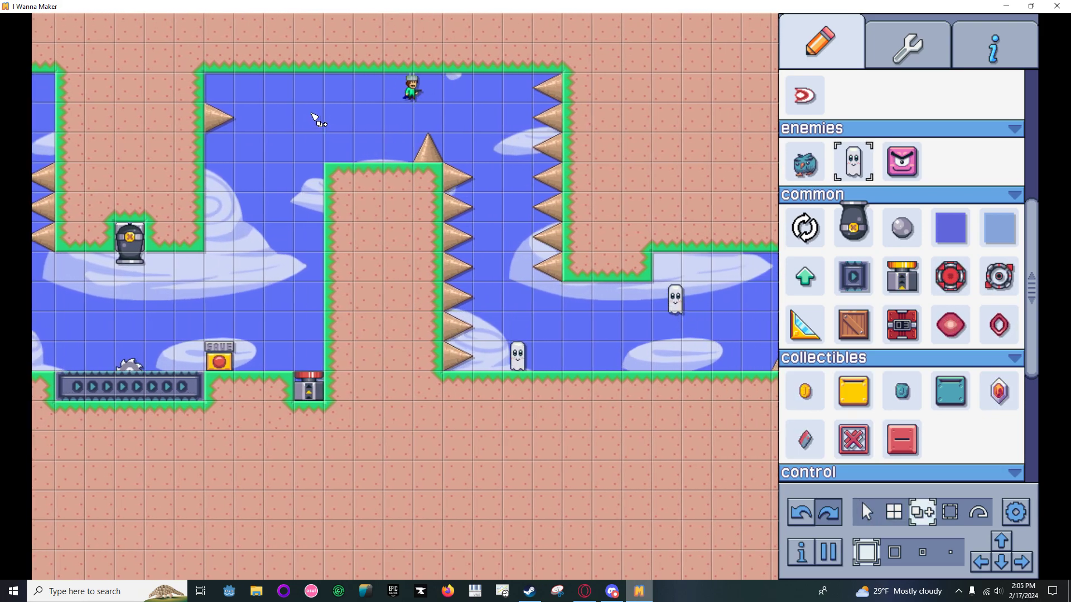
key("r")
key("w")
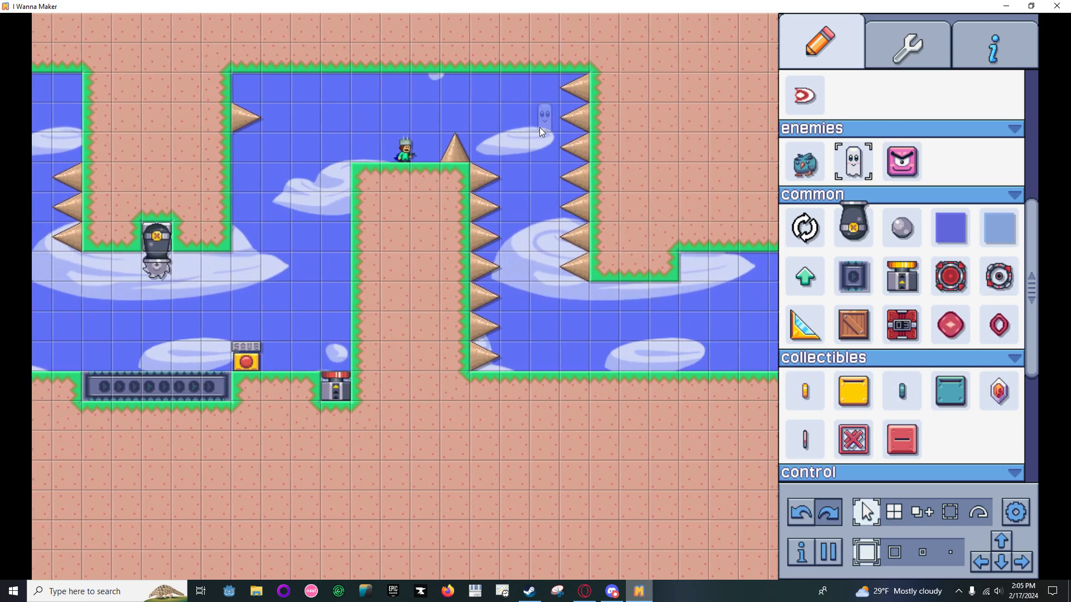
Examine the common, collectibles and control objects available in the object palette.
scroll(891, 425, "down", 1)
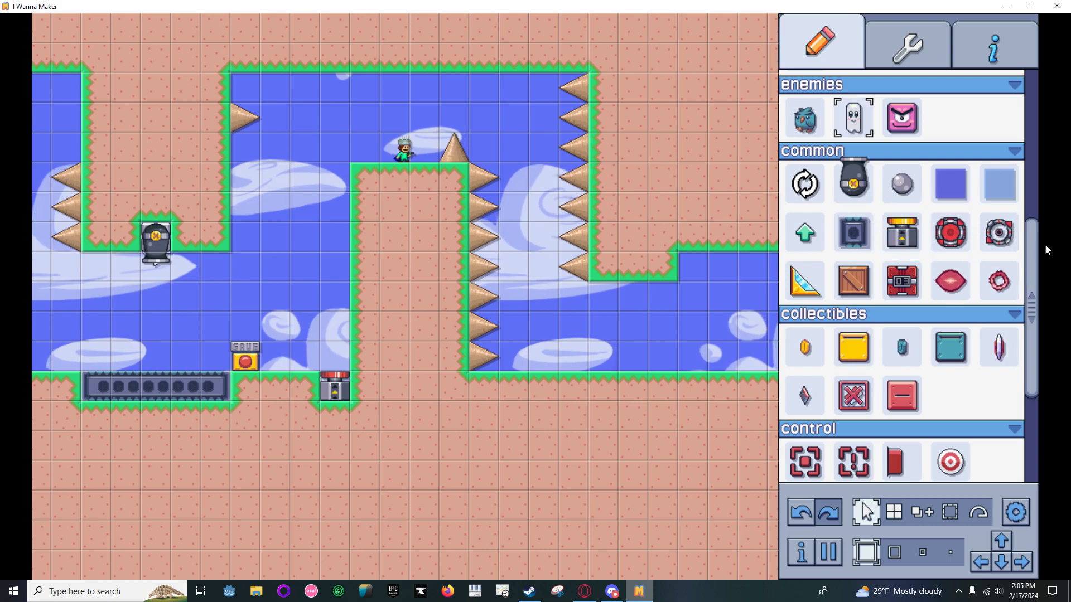
scroll(912, 278, "down", 2)
scroll(886, 335, "down", 2)
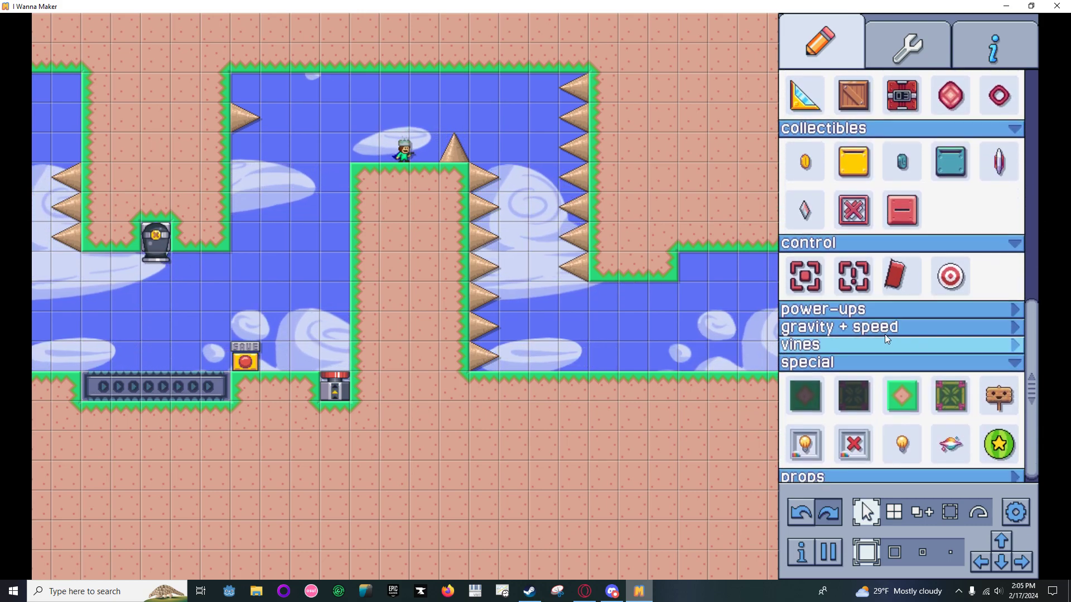
scroll(920, 238, "up", 1)
scroll(919, 245, "up", 7)
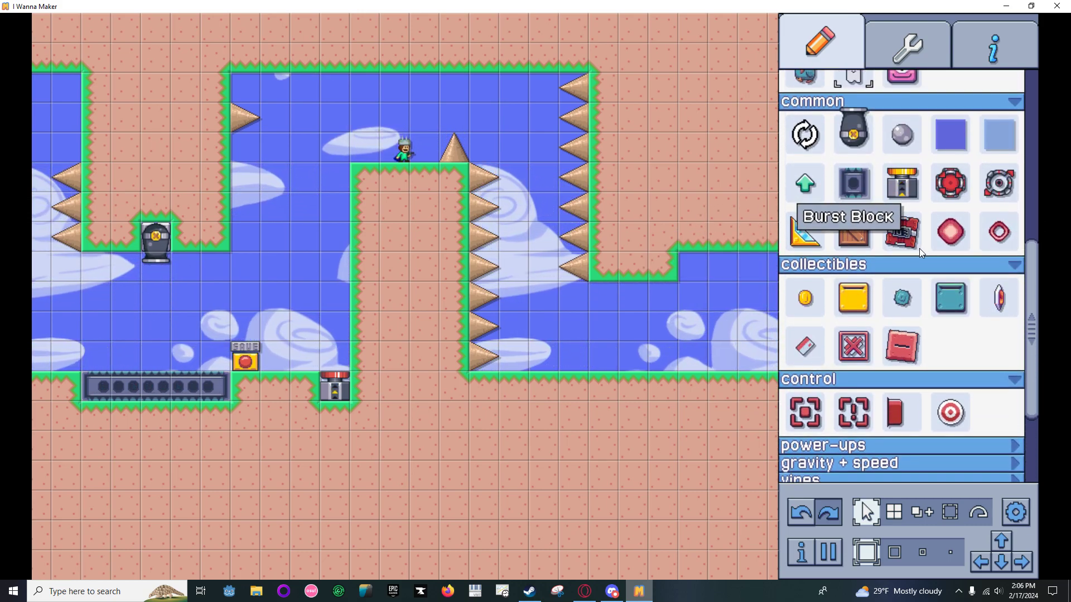
scroll(919, 259, "up", 2)
scroll(920, 263, "down", 7)
scroll(795, 330, "down", 2)
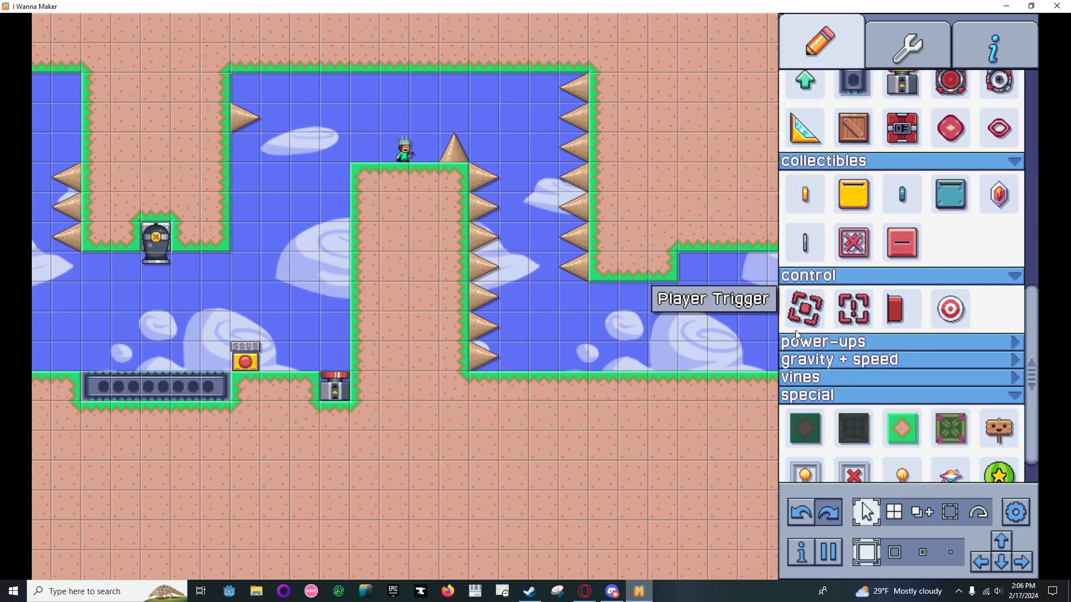
Expand the power-ups and gravity + speed categories to examine their objects, and collapse the special category.
left_click(815, 347)
scroll(815, 334, "down", 4)
scroll(815, 335, "down", 1)
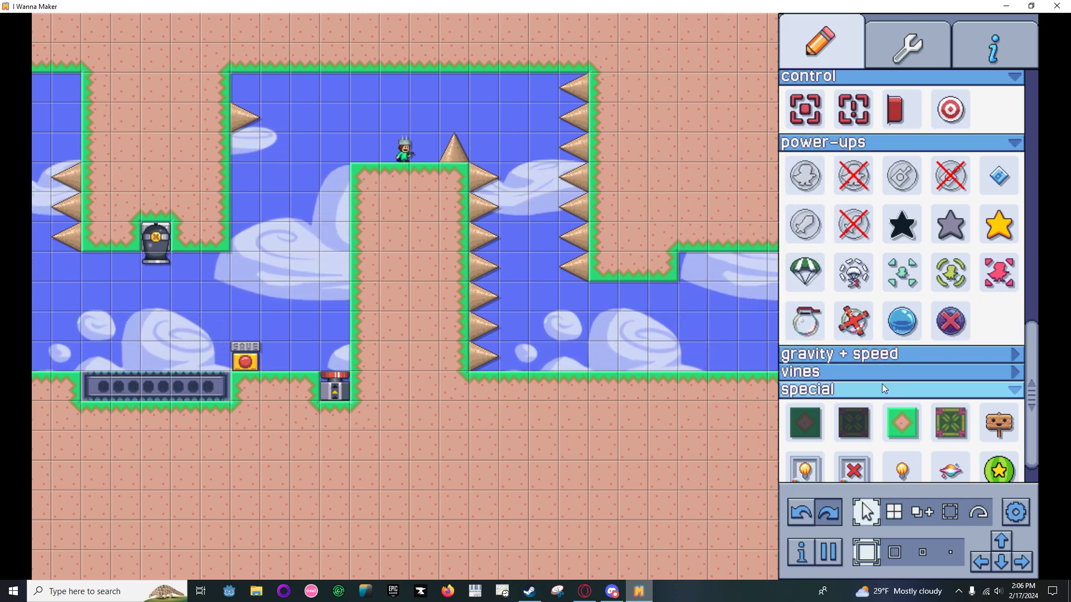
left_click(843, 356)
scroll(825, 370, "down", 6)
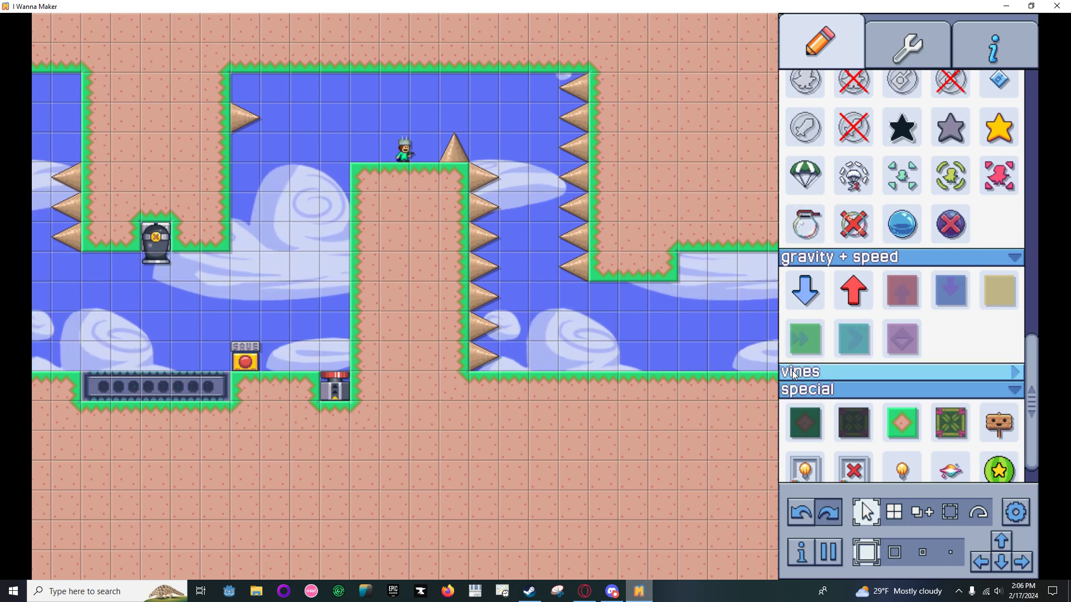
left_click(795, 372)
left_click(789, 372)
scroll(784, 366, "down", 2)
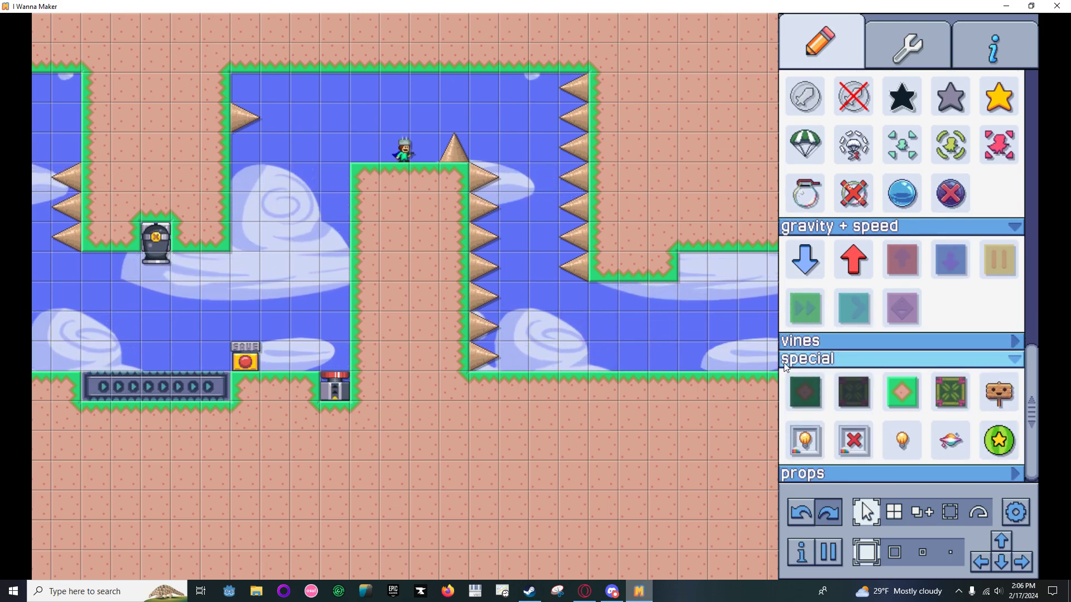
left_click(785, 365)
scroll(876, 418, "up", 3)
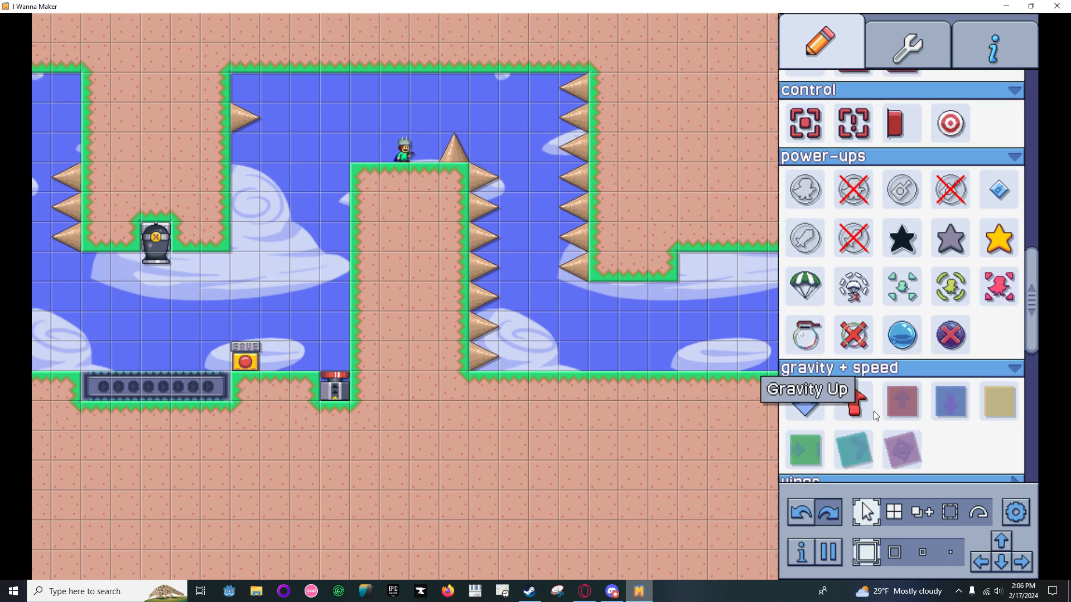
Place a tree prop on the ledge beside the spike and two bushes on the floor below the shaft.
scroll(881, 390, "down", 17)
left_click(804, 257)
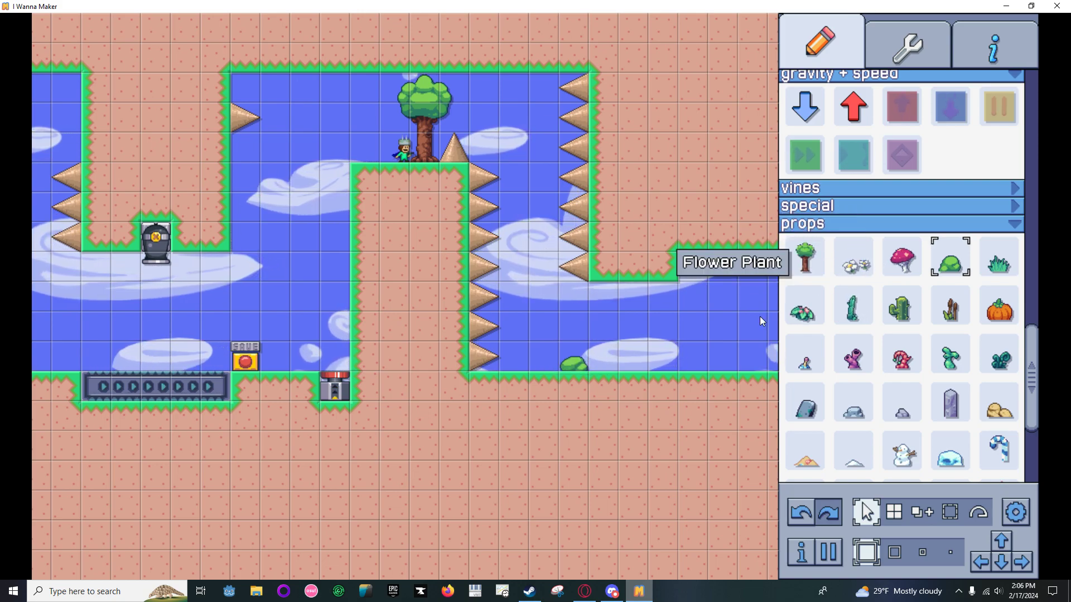
double_click(639, 359)
Change the sprite of the bush at X 1008, Y 368 to the taller bush variant.
left_click(917, 150)
left_click(919, 160)
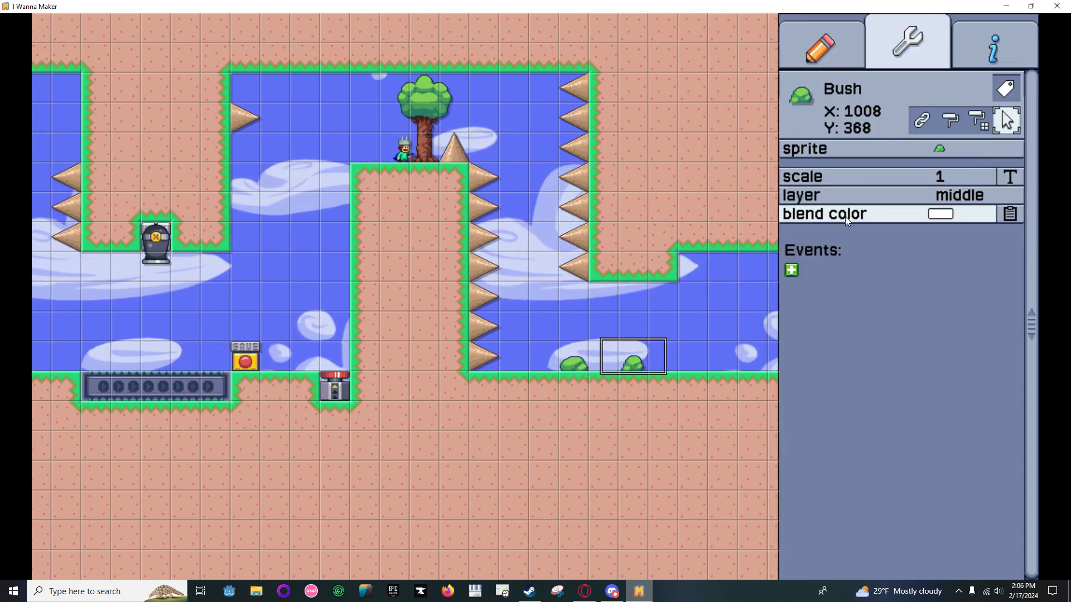
left_click(884, 149)
left_click(862, 197)
left_click(831, 49)
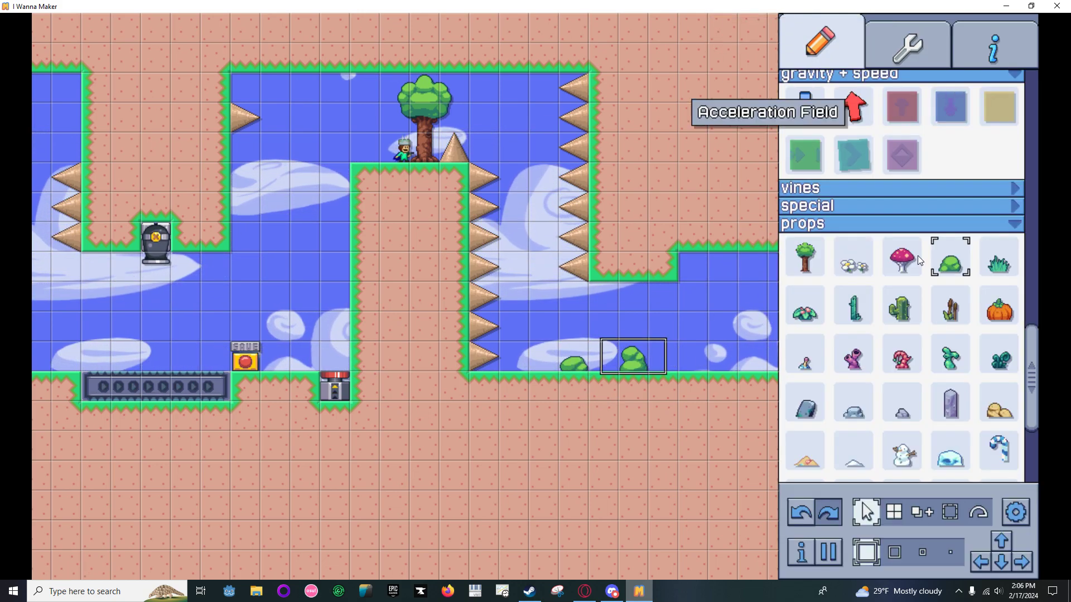
Delete both bushes from the floor below the spiked shaft.
scroll(899, 213, "down", 2)
right_click(633, 360)
right_click(573, 359)
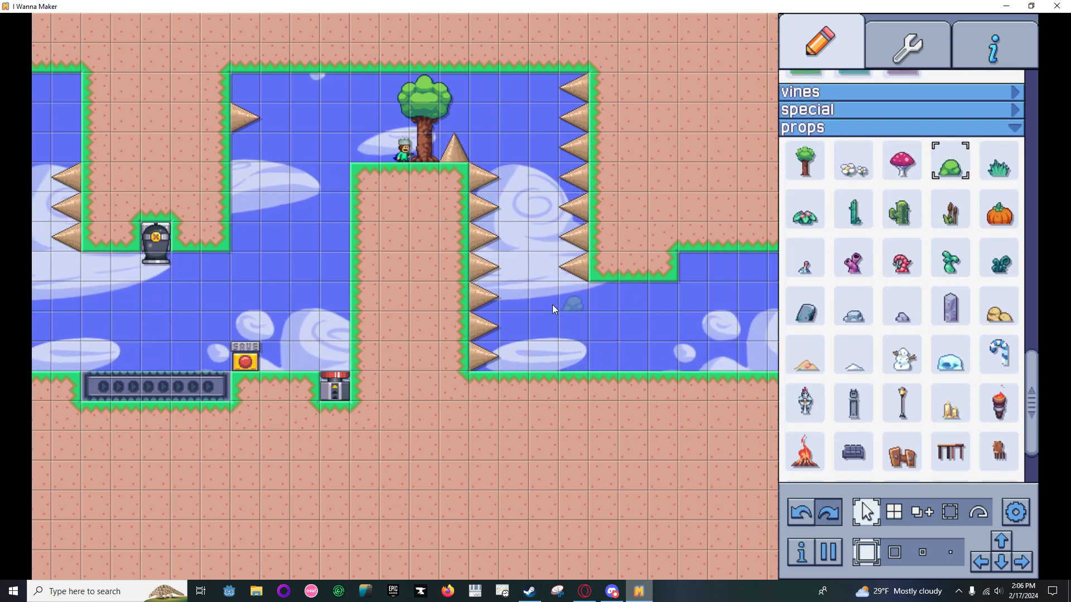
Playtest running past the tree and jumping over the spike into the shaft.
key("Right")
key("shift")
key("space")
Place three cherry killers on the tree's crown with the finest grid snap.
scroll(945, 256, "up", 10)
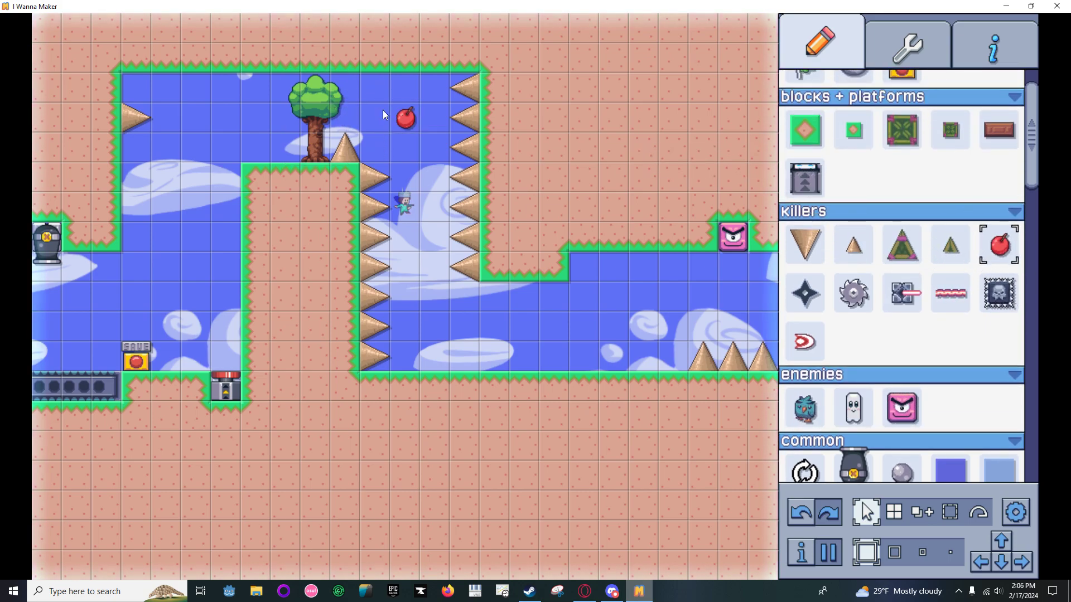
left_click_drag(331, 87, 316, 89)
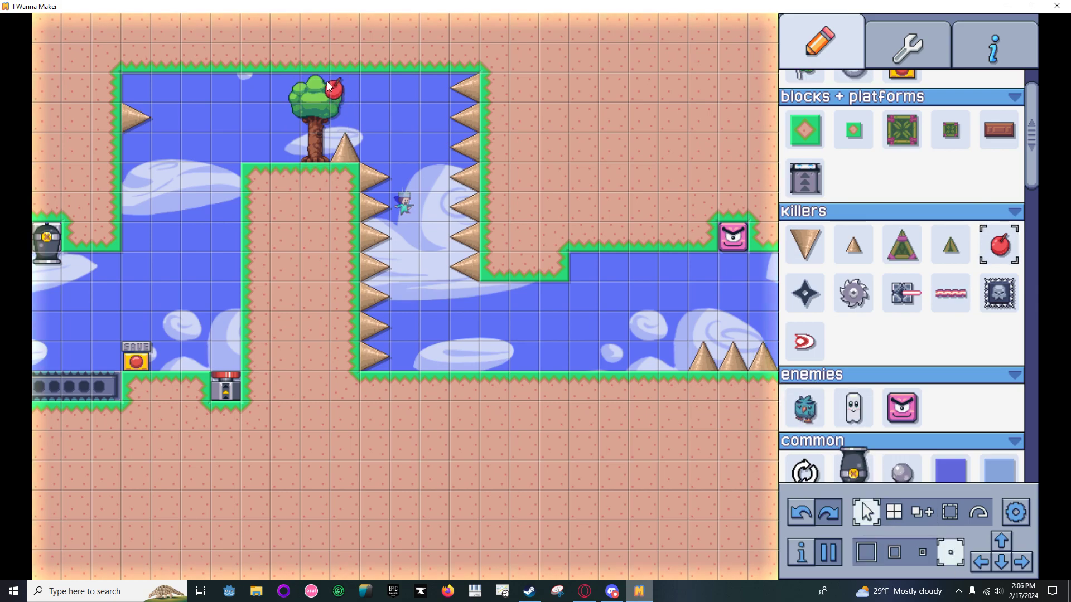
left_click(922, 512)
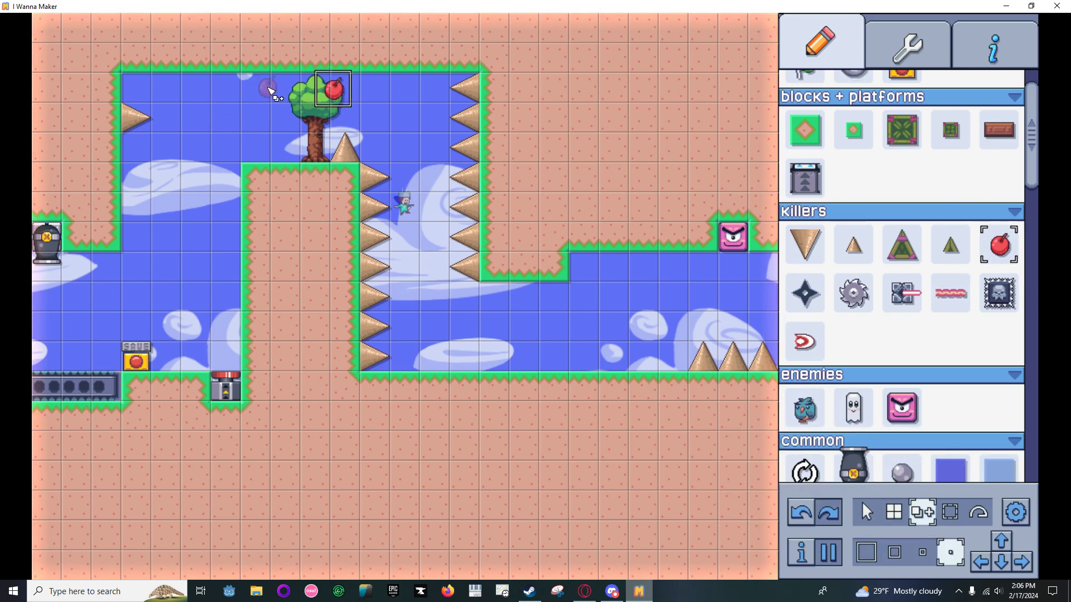
left_click(296, 90)
left_click(317, 114)
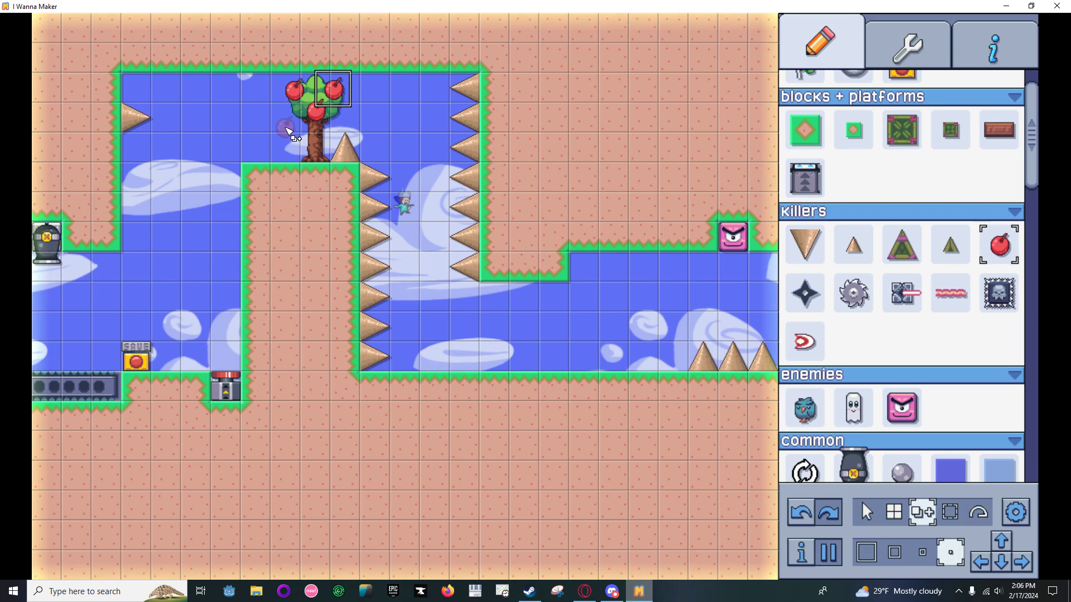
Playtest moving around the cherry tree on the ledge, and delete the tree with its cherries.
middle_click(284, 137)
key("Right")
key("shift")
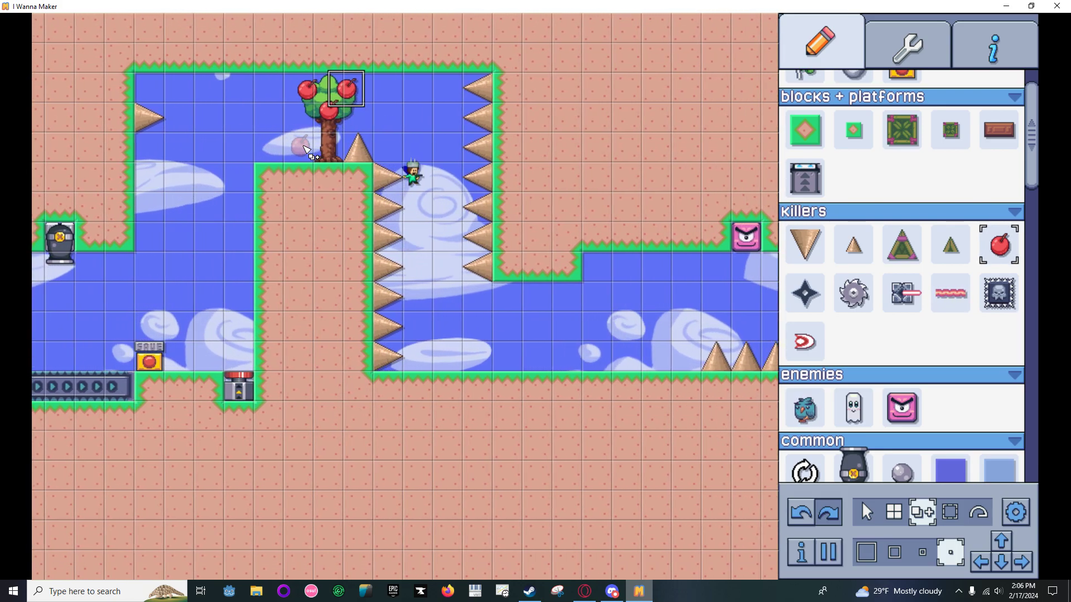
key("Left")
middle_click(256, 140)
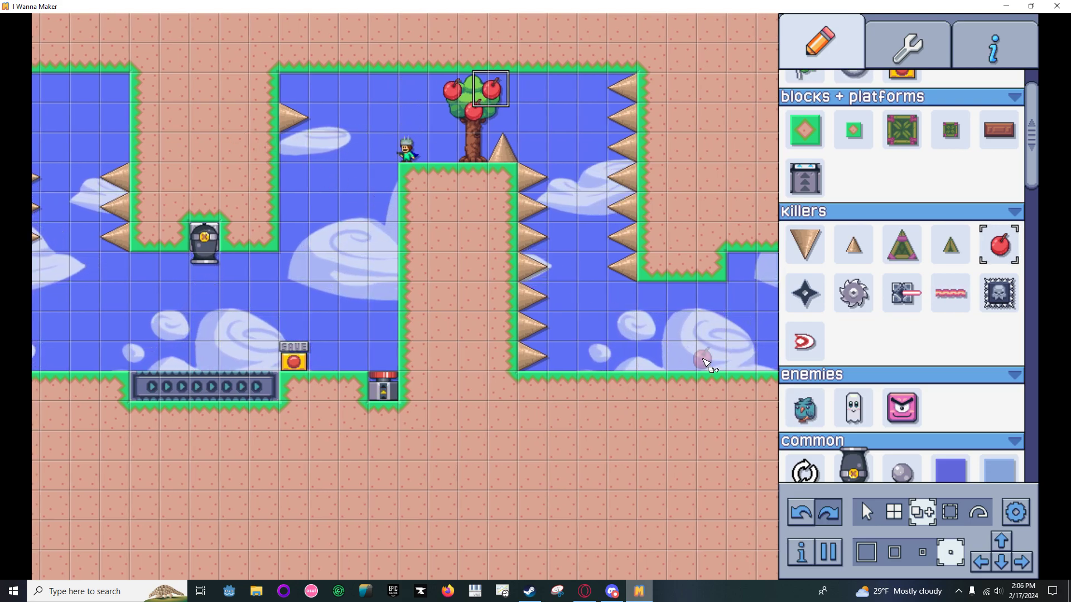
left_click(865, 512)
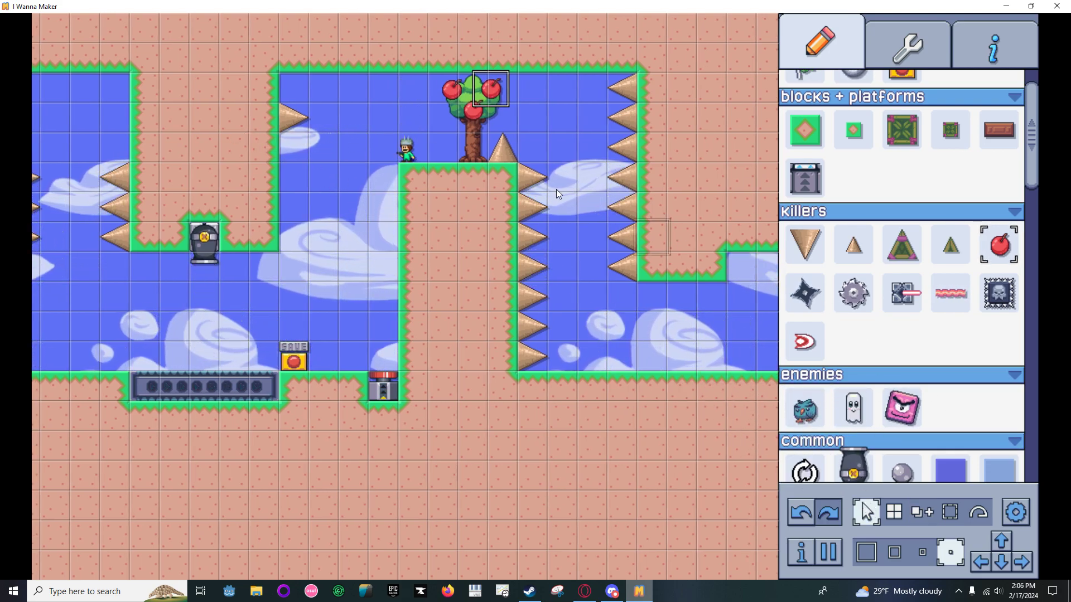
right_click(492, 91)
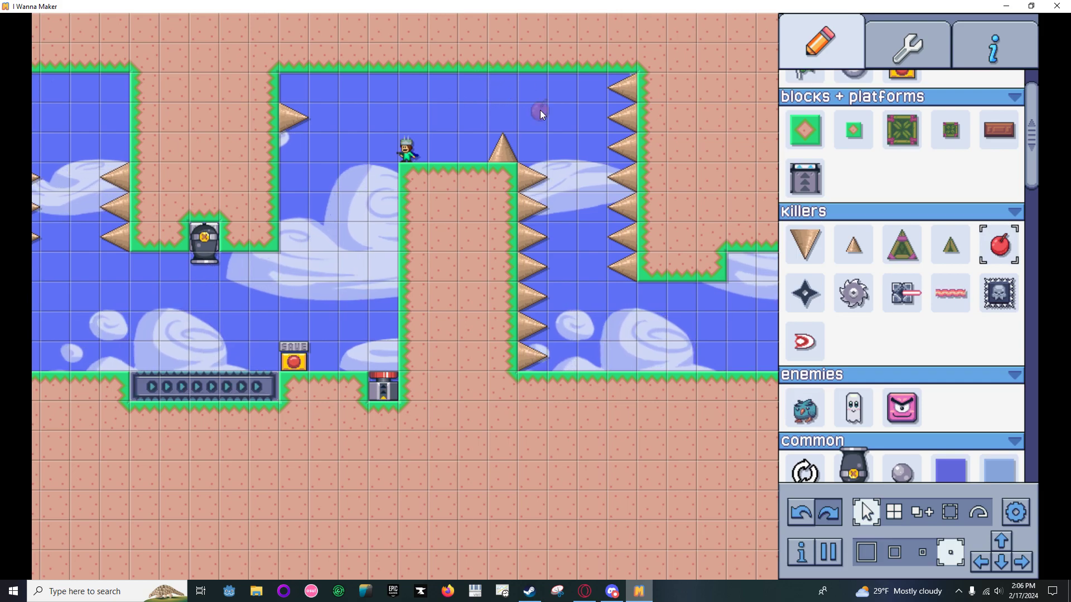
Examine the level's save and room settings and its block, spike, background and colorize options.
left_click(1021, 62)
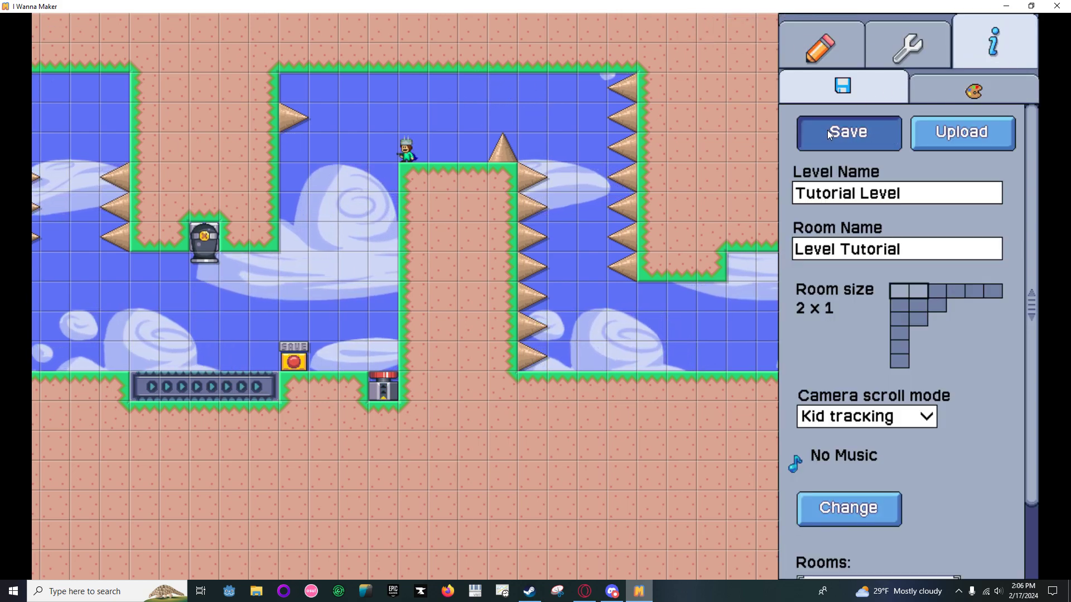
scroll(884, 309, "down", 2)
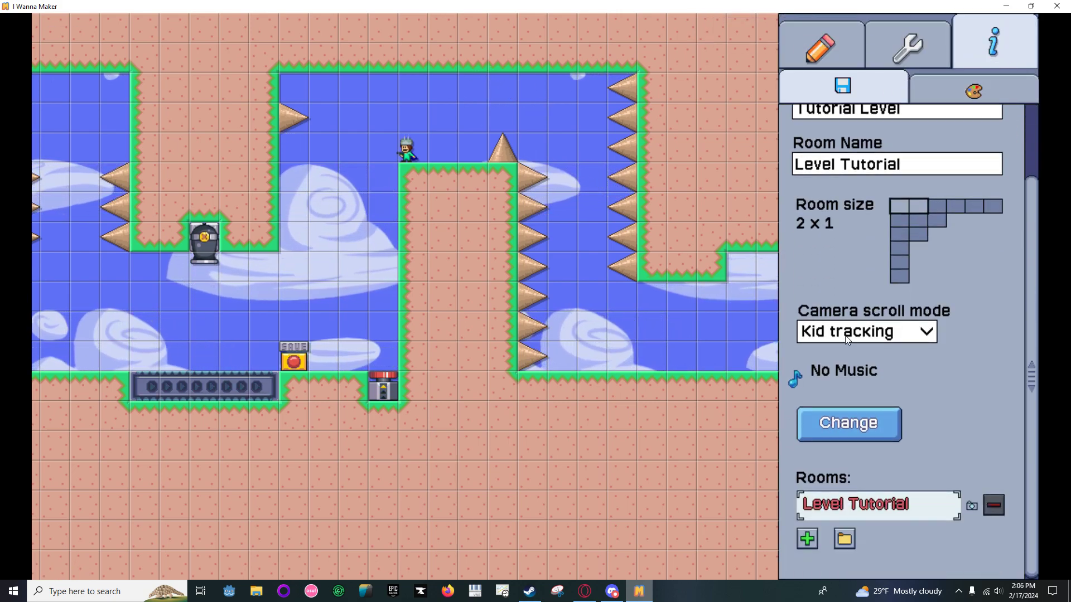
left_click(942, 98)
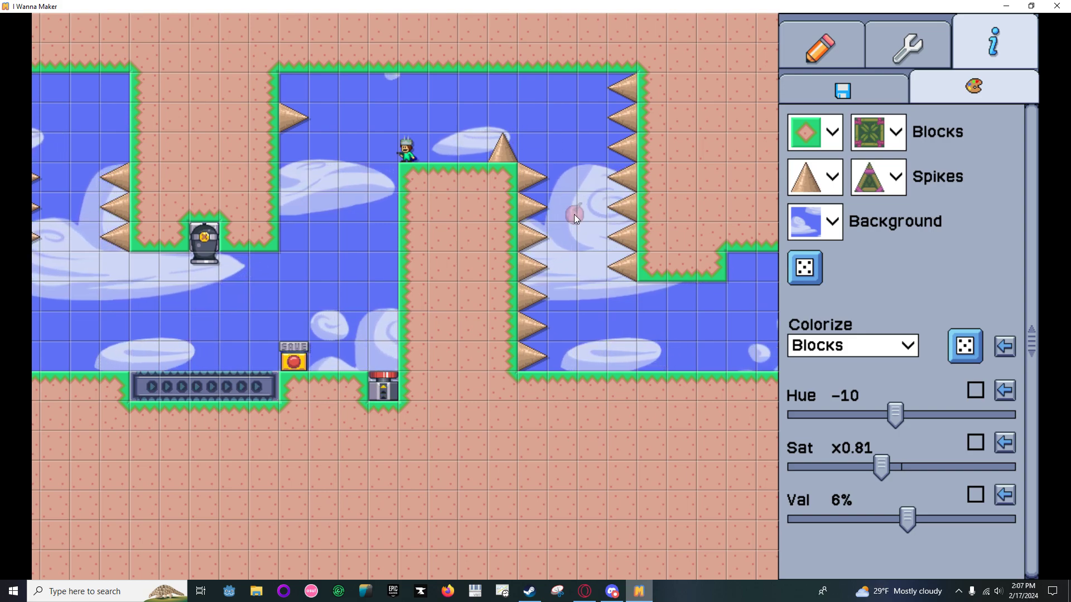
Place cherry killers in the shaft between the wall spikes.
left_click(560, 209)
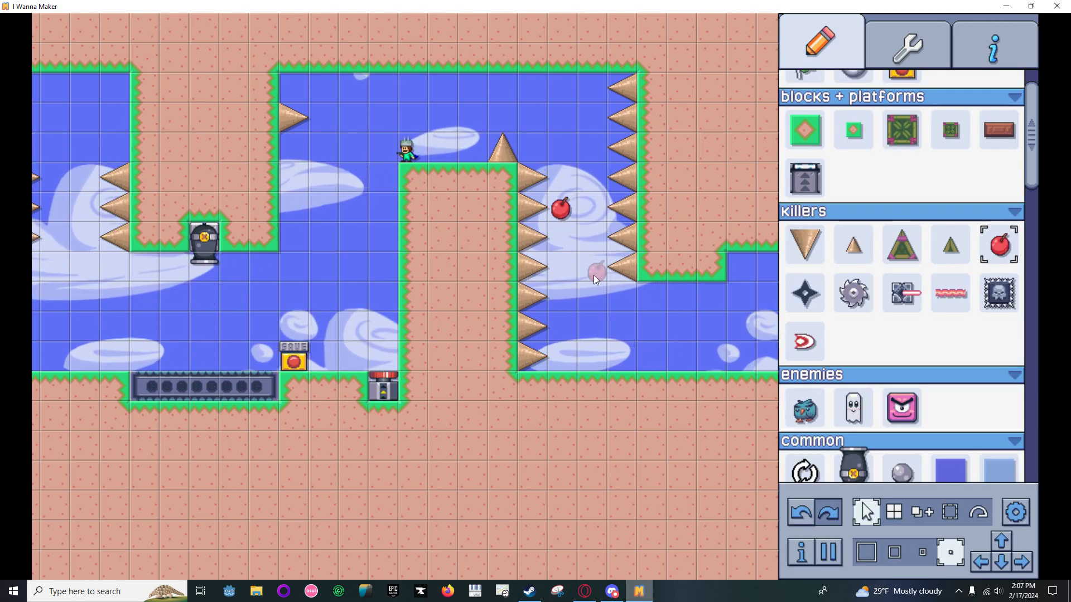
key("alt+z")
left_click(541, 214)
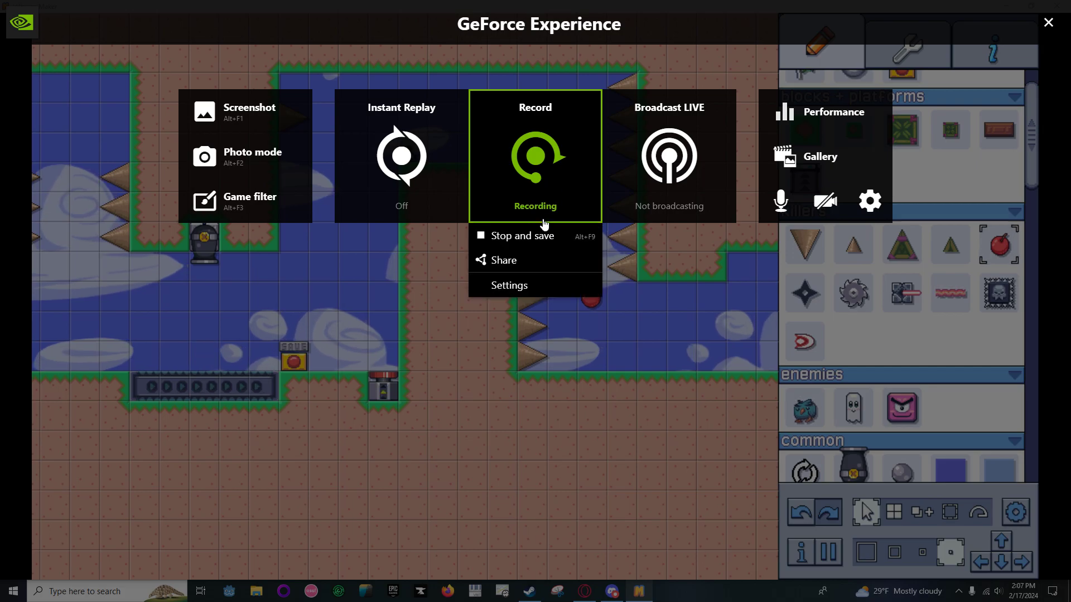